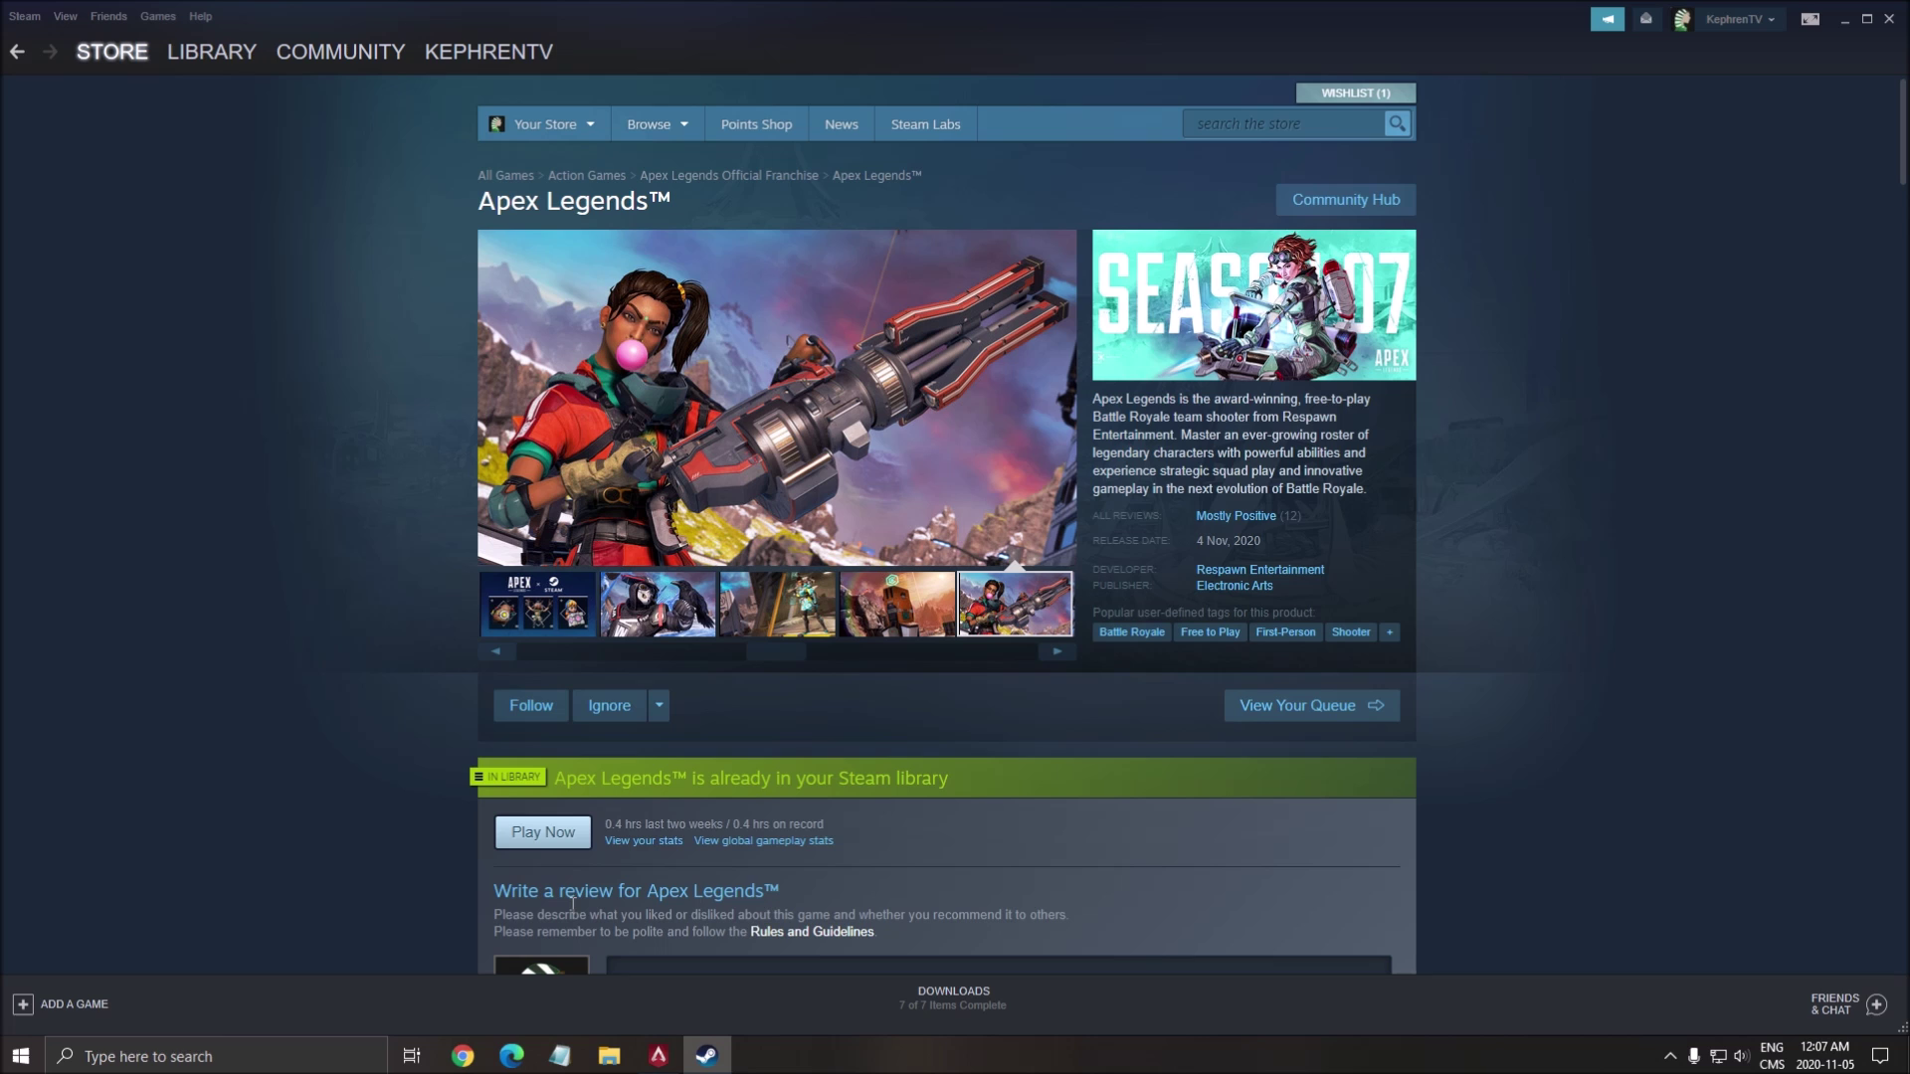
Open the Windows Game Mode settings to check whether Game Mode is enabled
{"action": "left_click", "coordinate": [164, 1056]}
{"action": "type", "text": "game mode"}
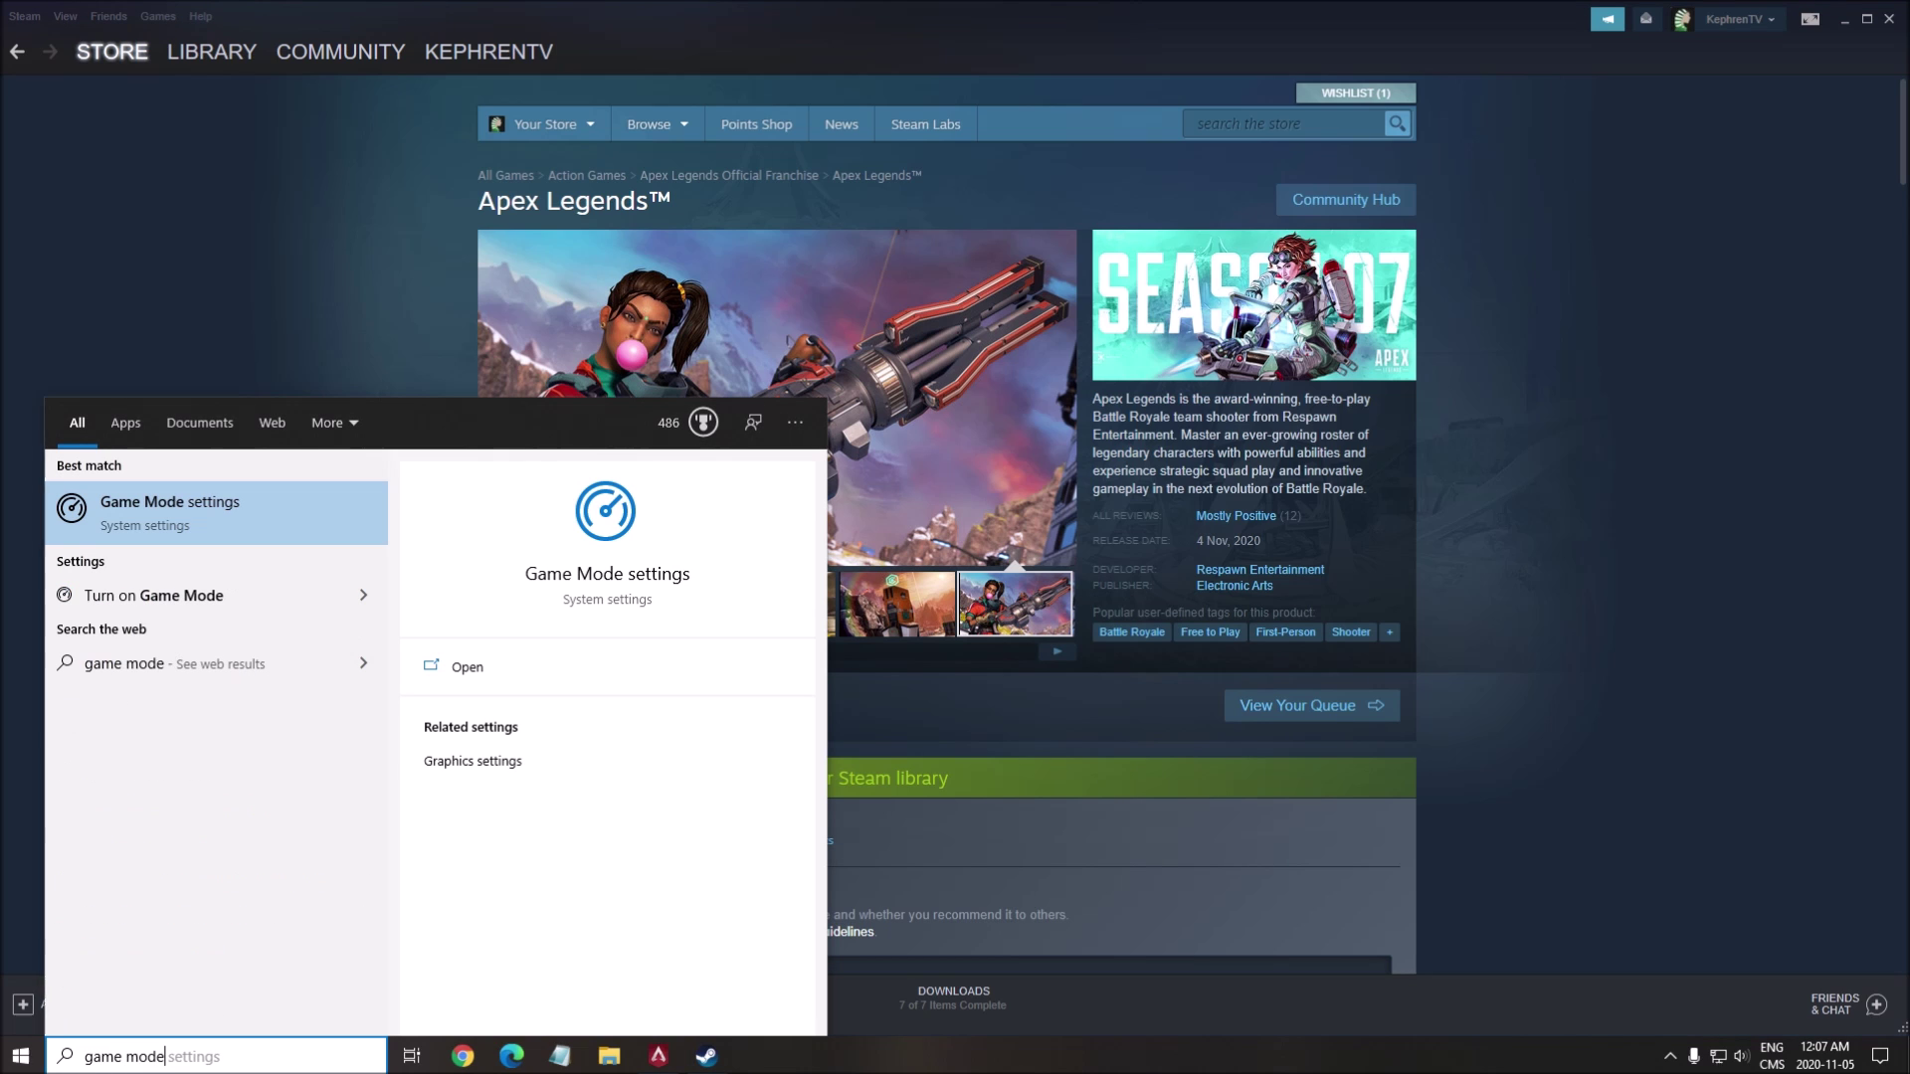
{"action": "key", "text": "Return"}
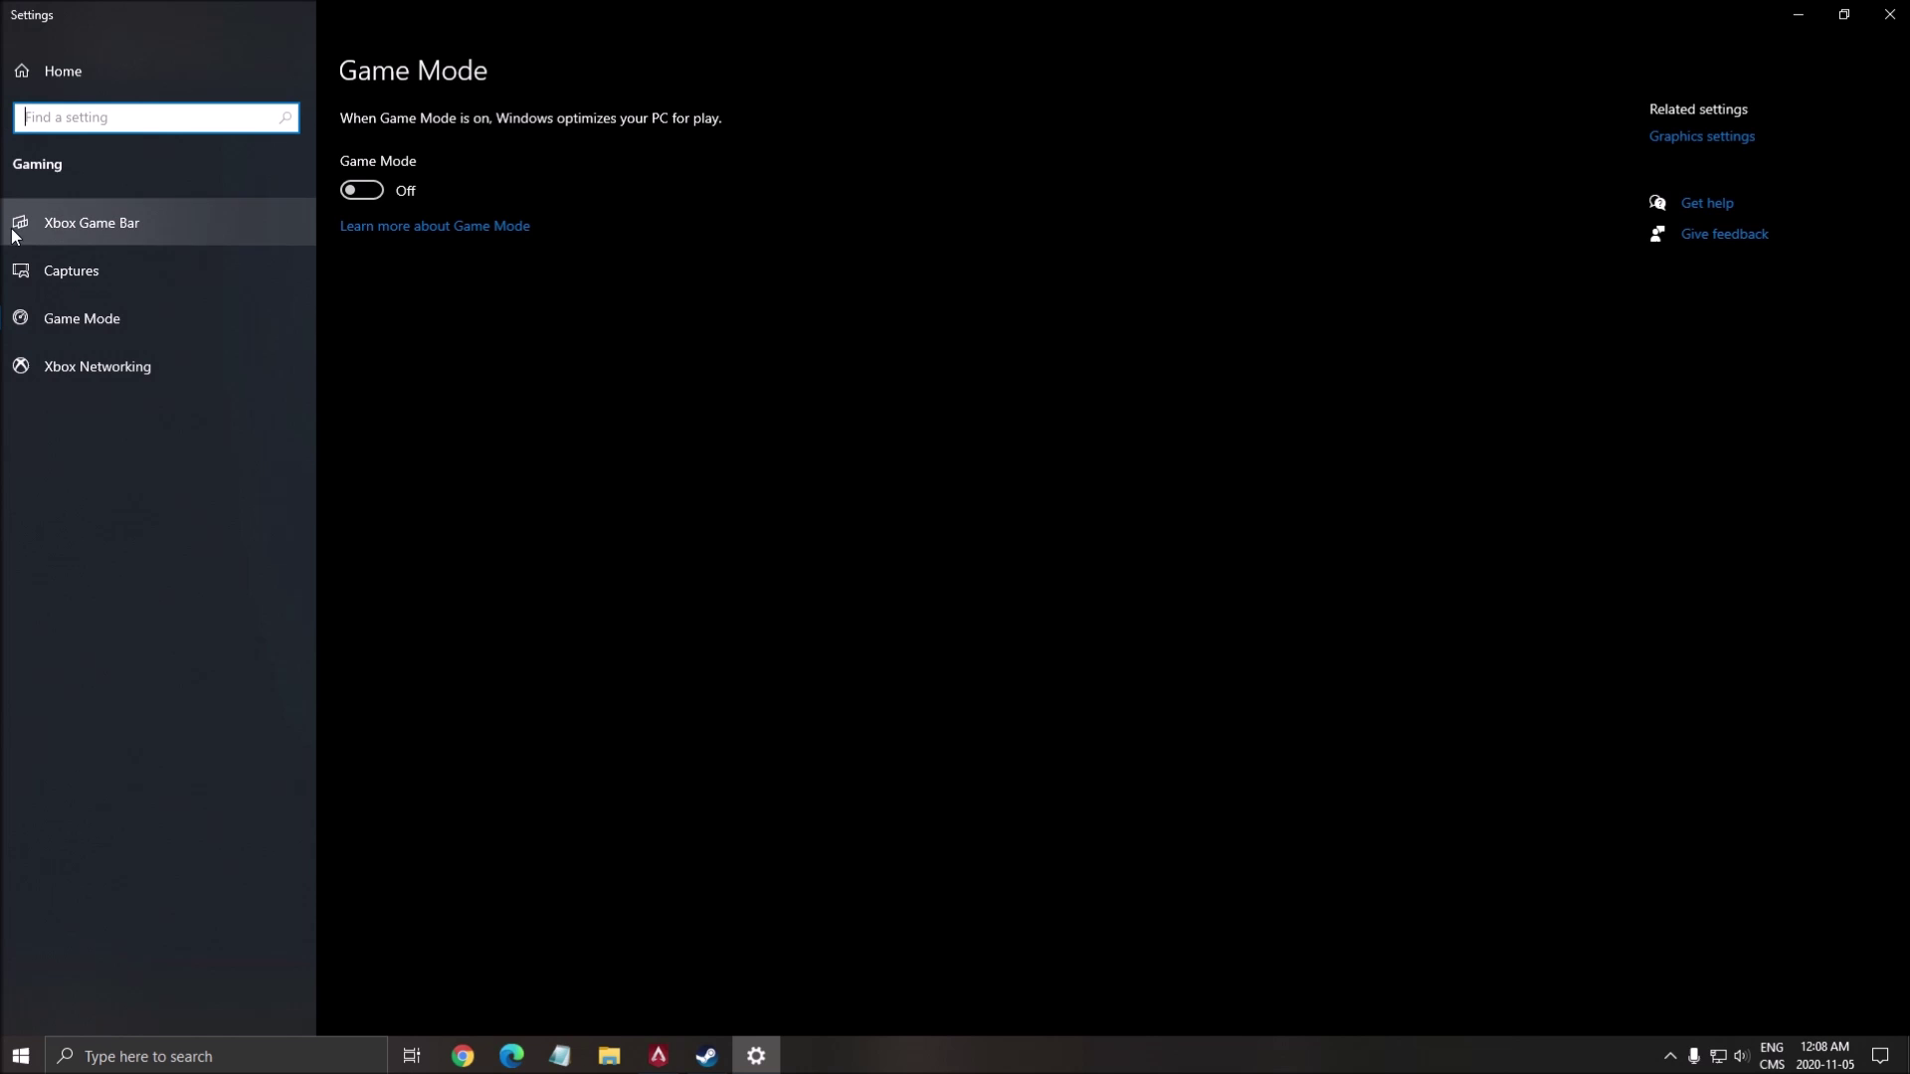
Review the Xbox Game Bar and Captures settings, including background recording, and close Settings
{"action": "left_click", "coordinate": [95, 222]}
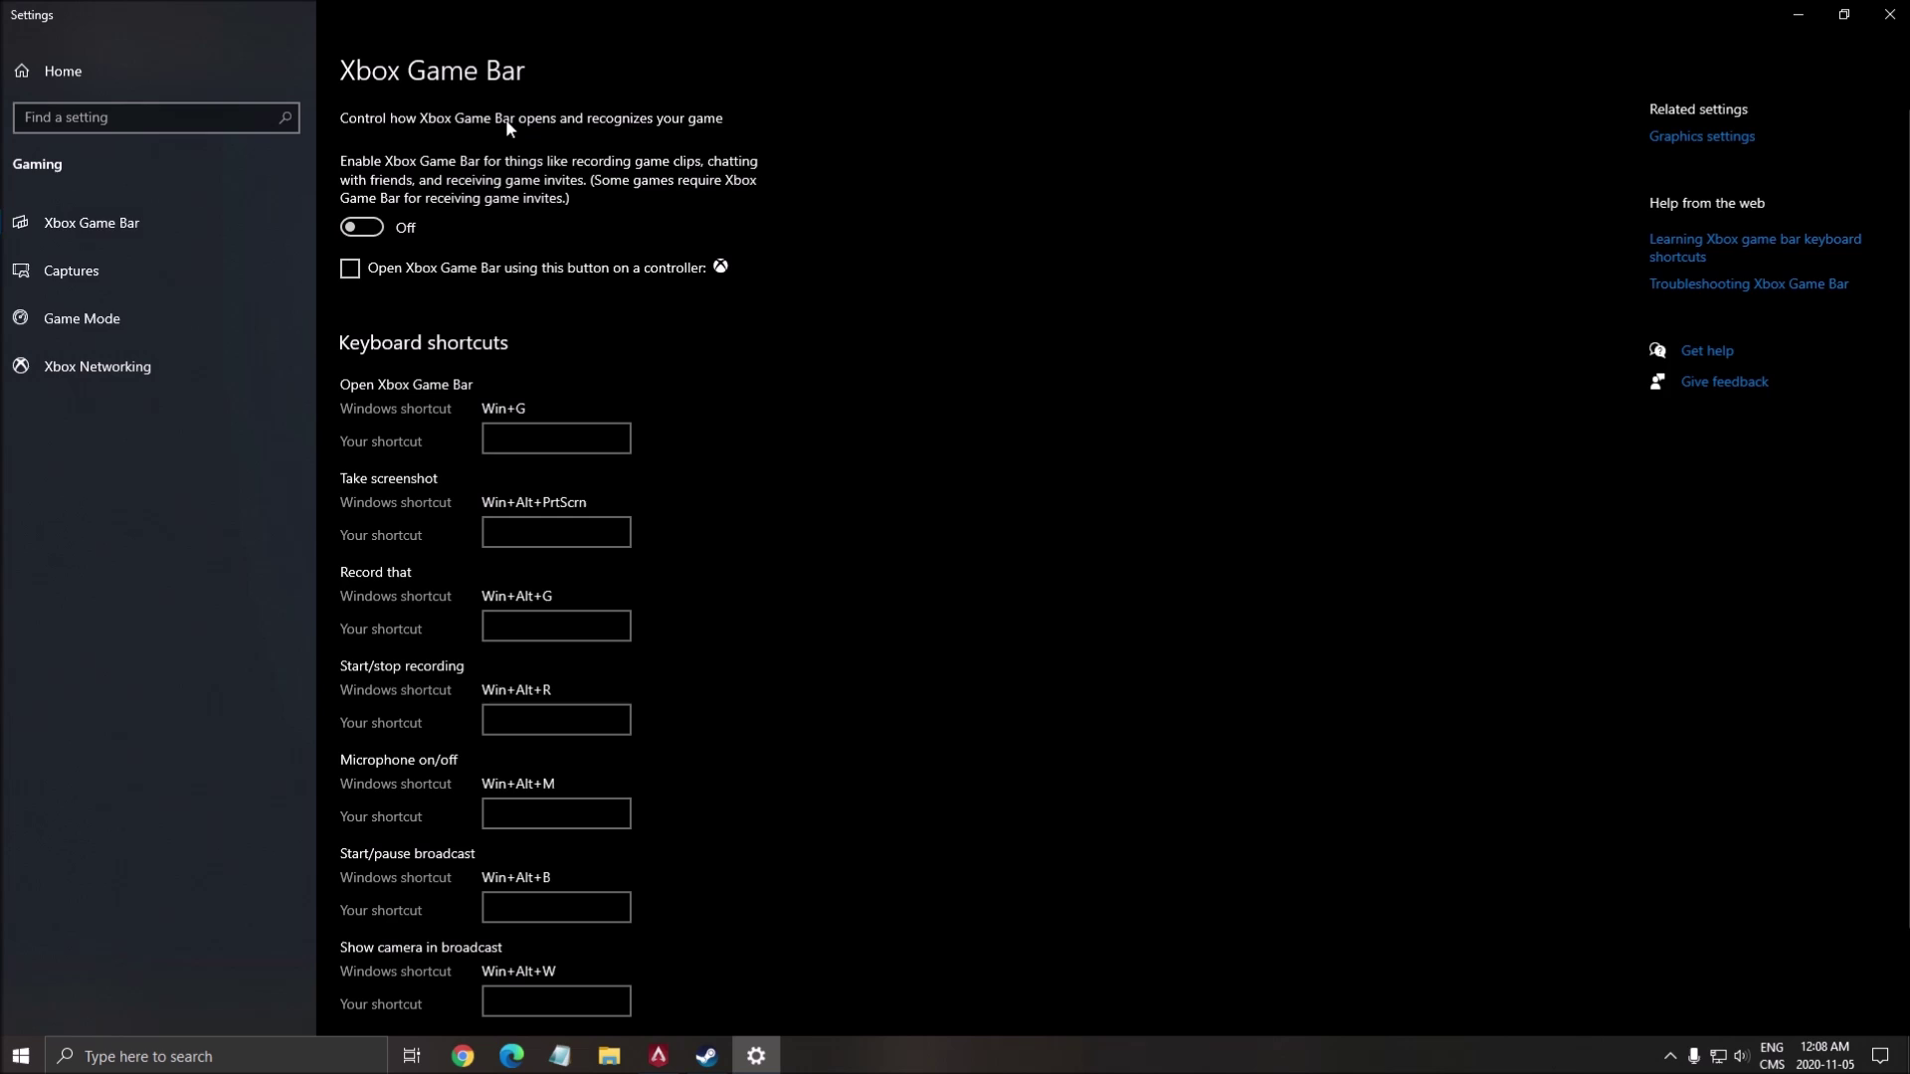
{"action": "scroll", "coordinate": [467, 259], "scroll_direction": "down", "scroll_amount": 2}
{"action": "scroll", "coordinate": [438, 403], "scroll_direction": "up", "scroll_amount": 2}
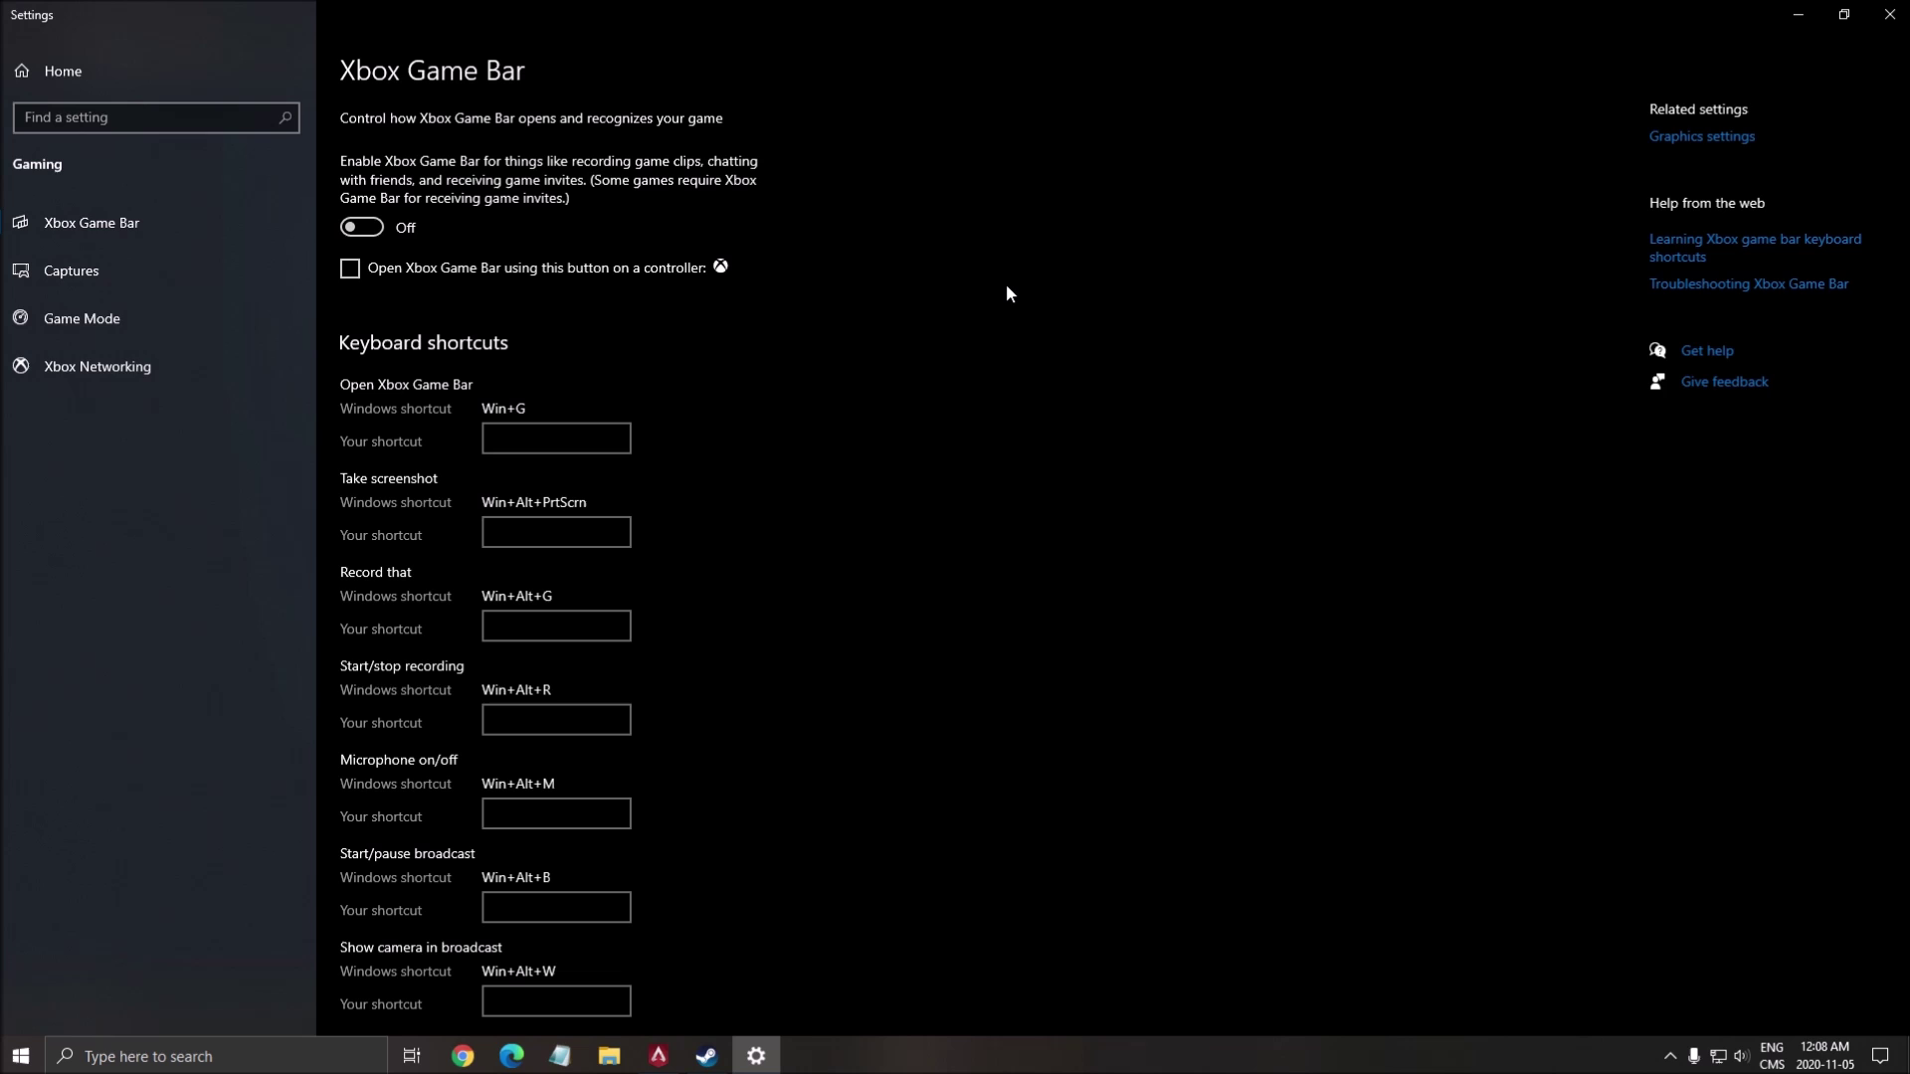
{"action": "left_click", "coordinate": [72, 270]}
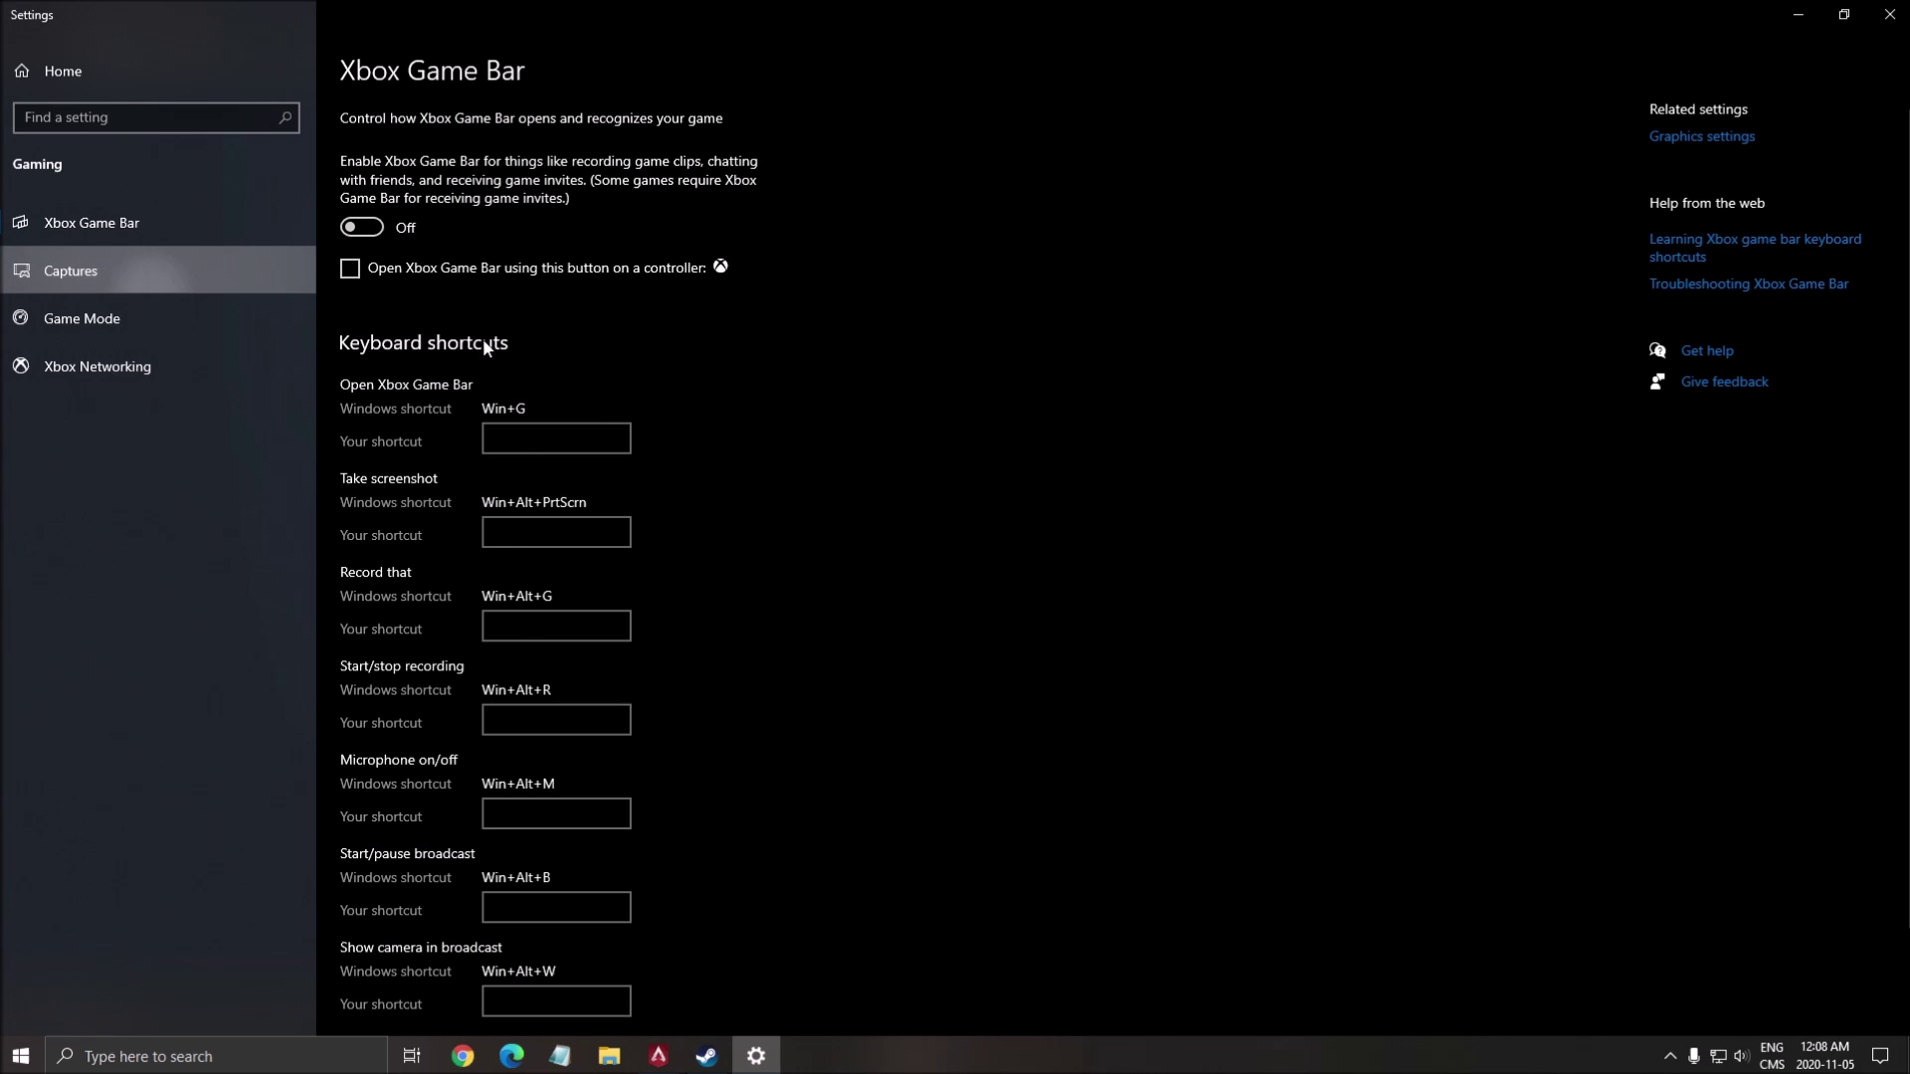
{"action": "scroll", "coordinate": [436, 416], "scroll_direction": "down", "scroll_amount": 1}
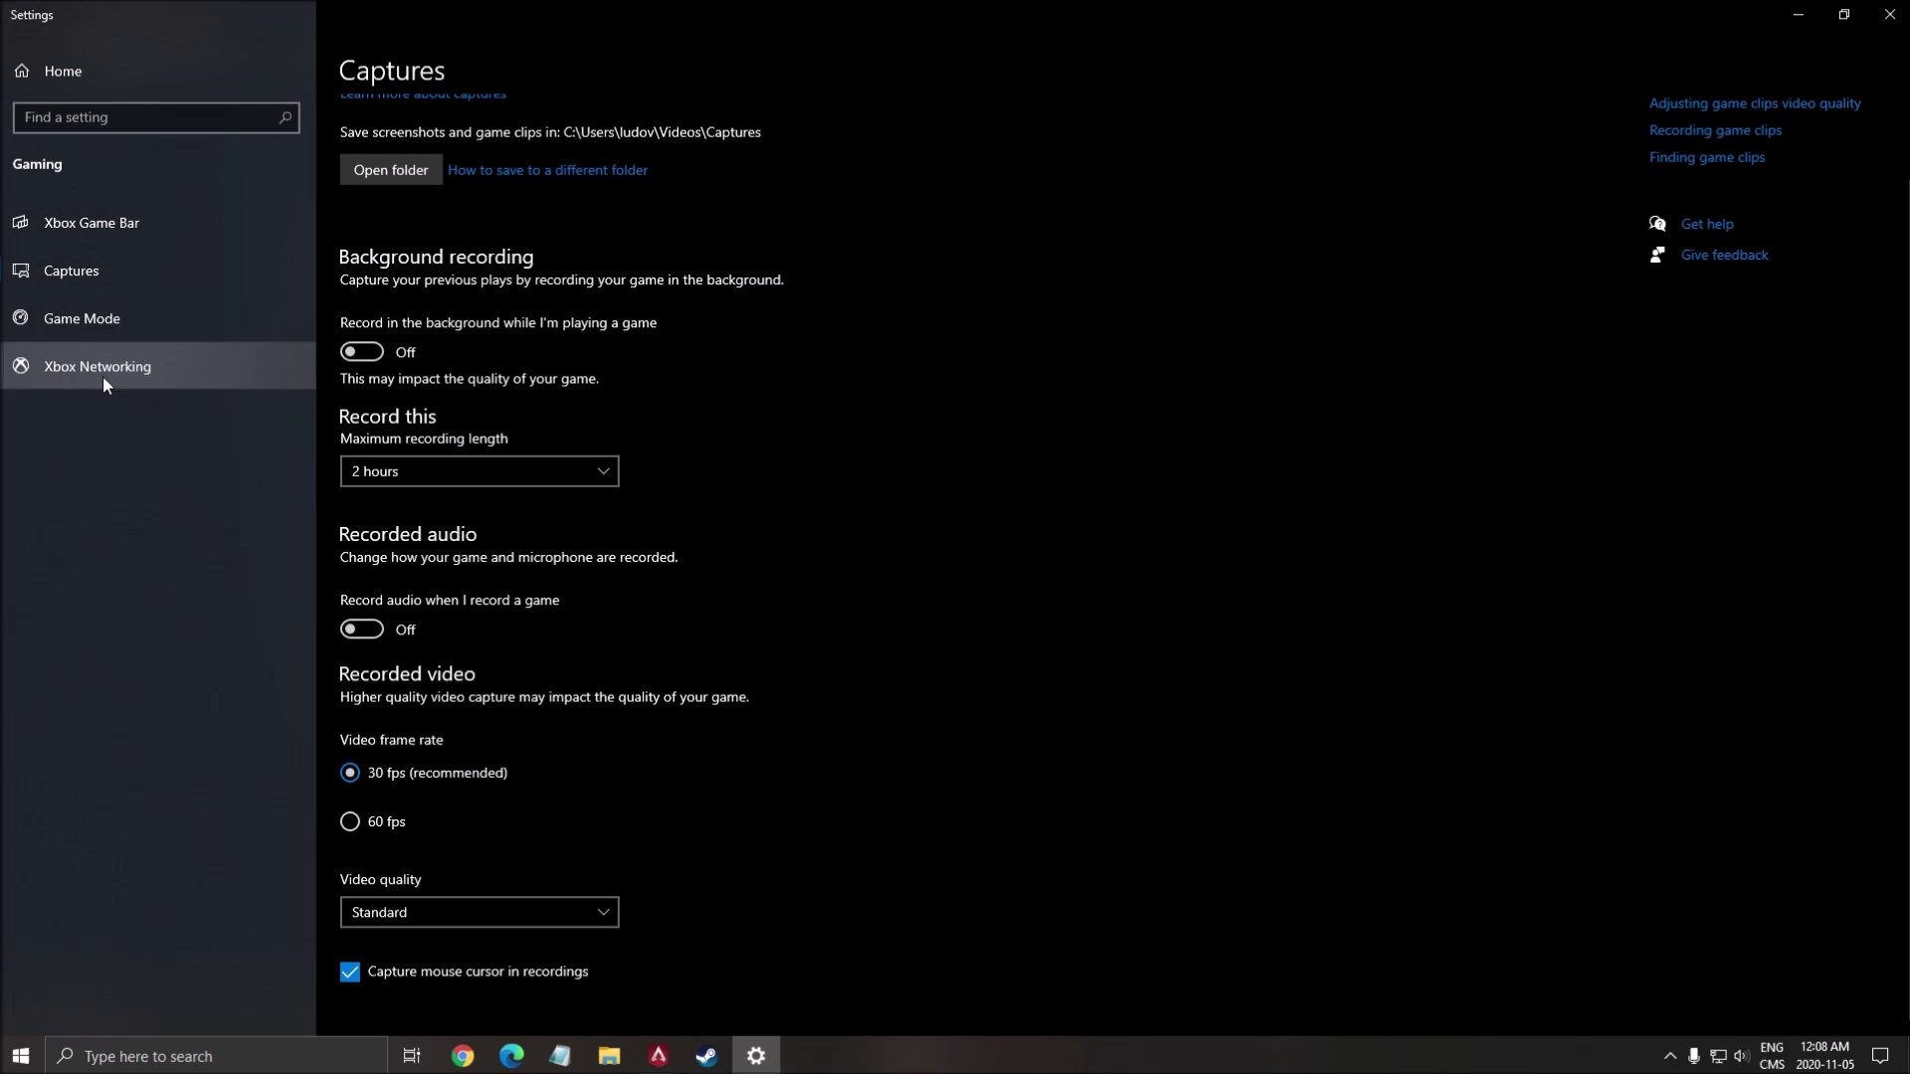
{"action": "left_click", "coordinate": [1889, 13]}
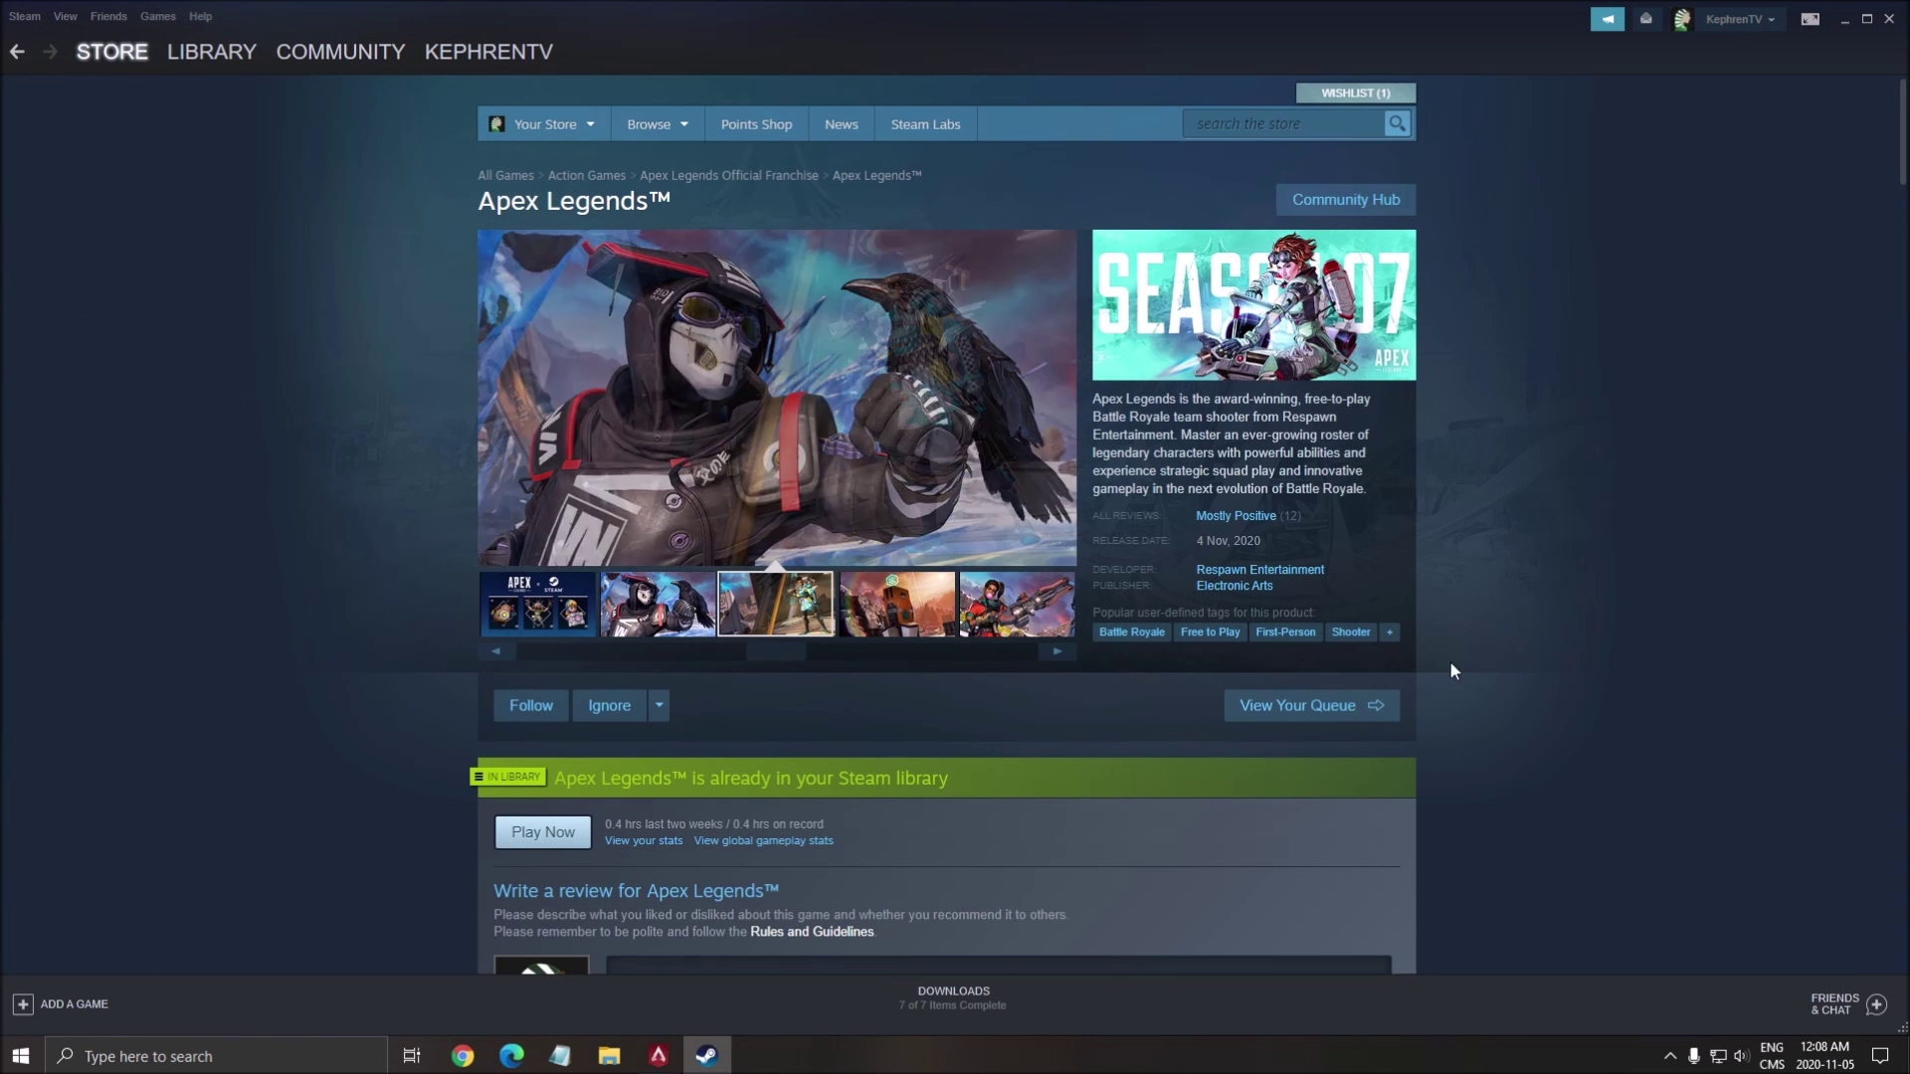
Check which background programs are running in the system tray
{"action": "left_click", "coordinate": [1670, 1056]}
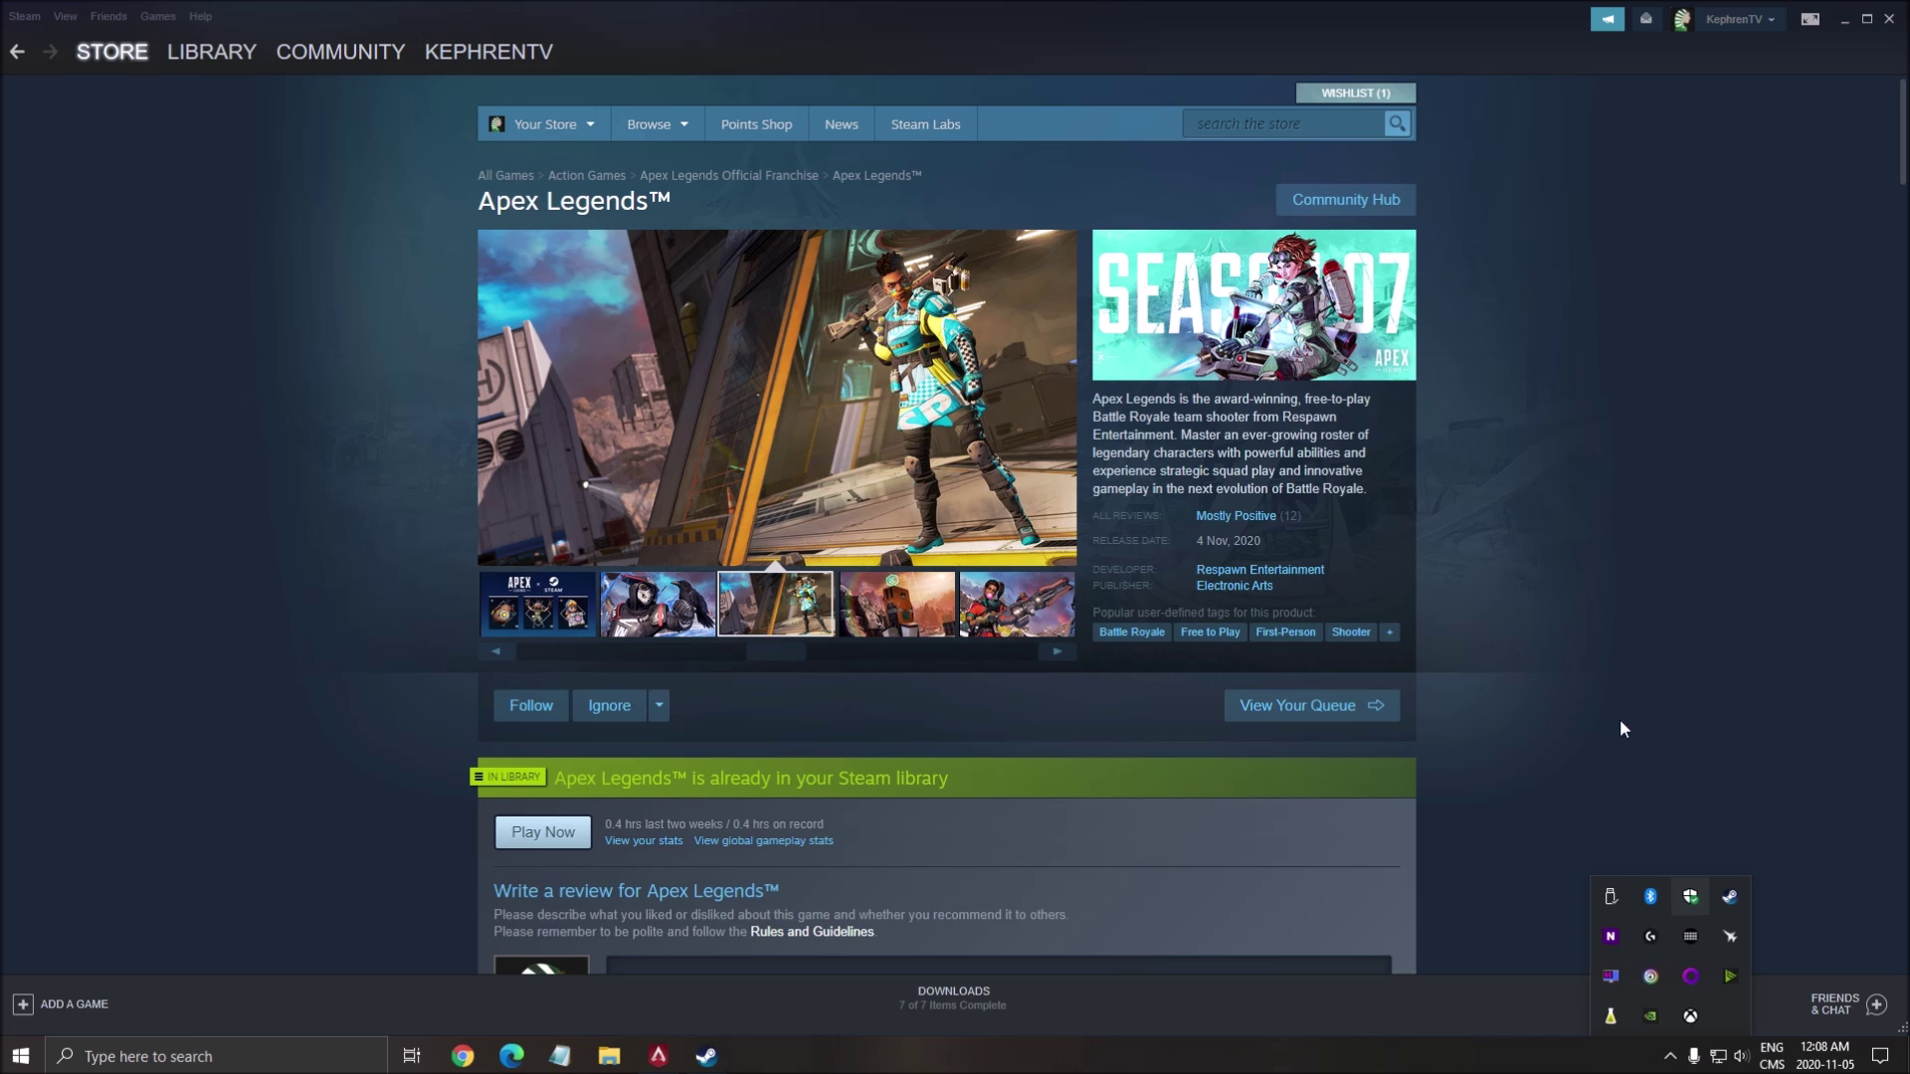
{"action": "left_click", "coordinate": [1581, 625]}
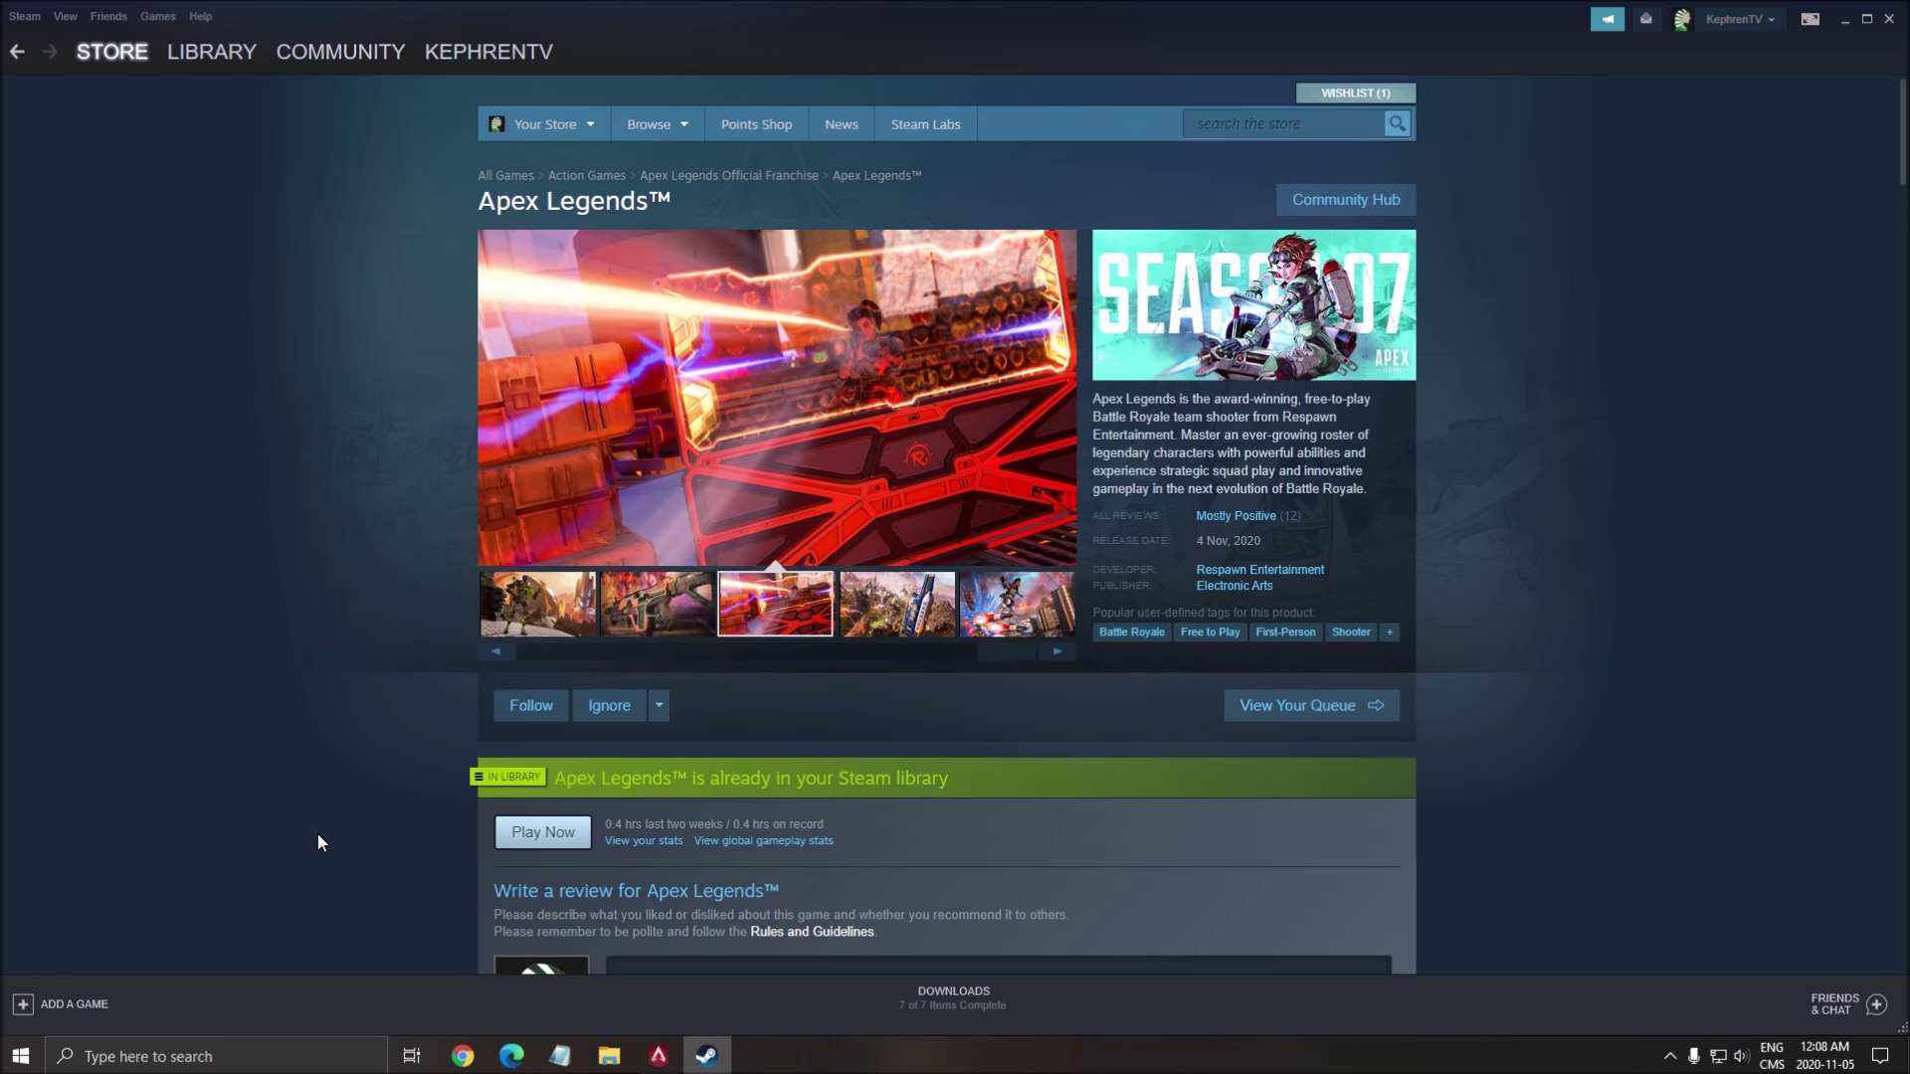
Turn on hardware-accelerated GPU scheduling in the Windows Graphics settings and close Settings
{"action": "left_click", "coordinate": [193, 1056]}
{"action": "type", "text": "g"}
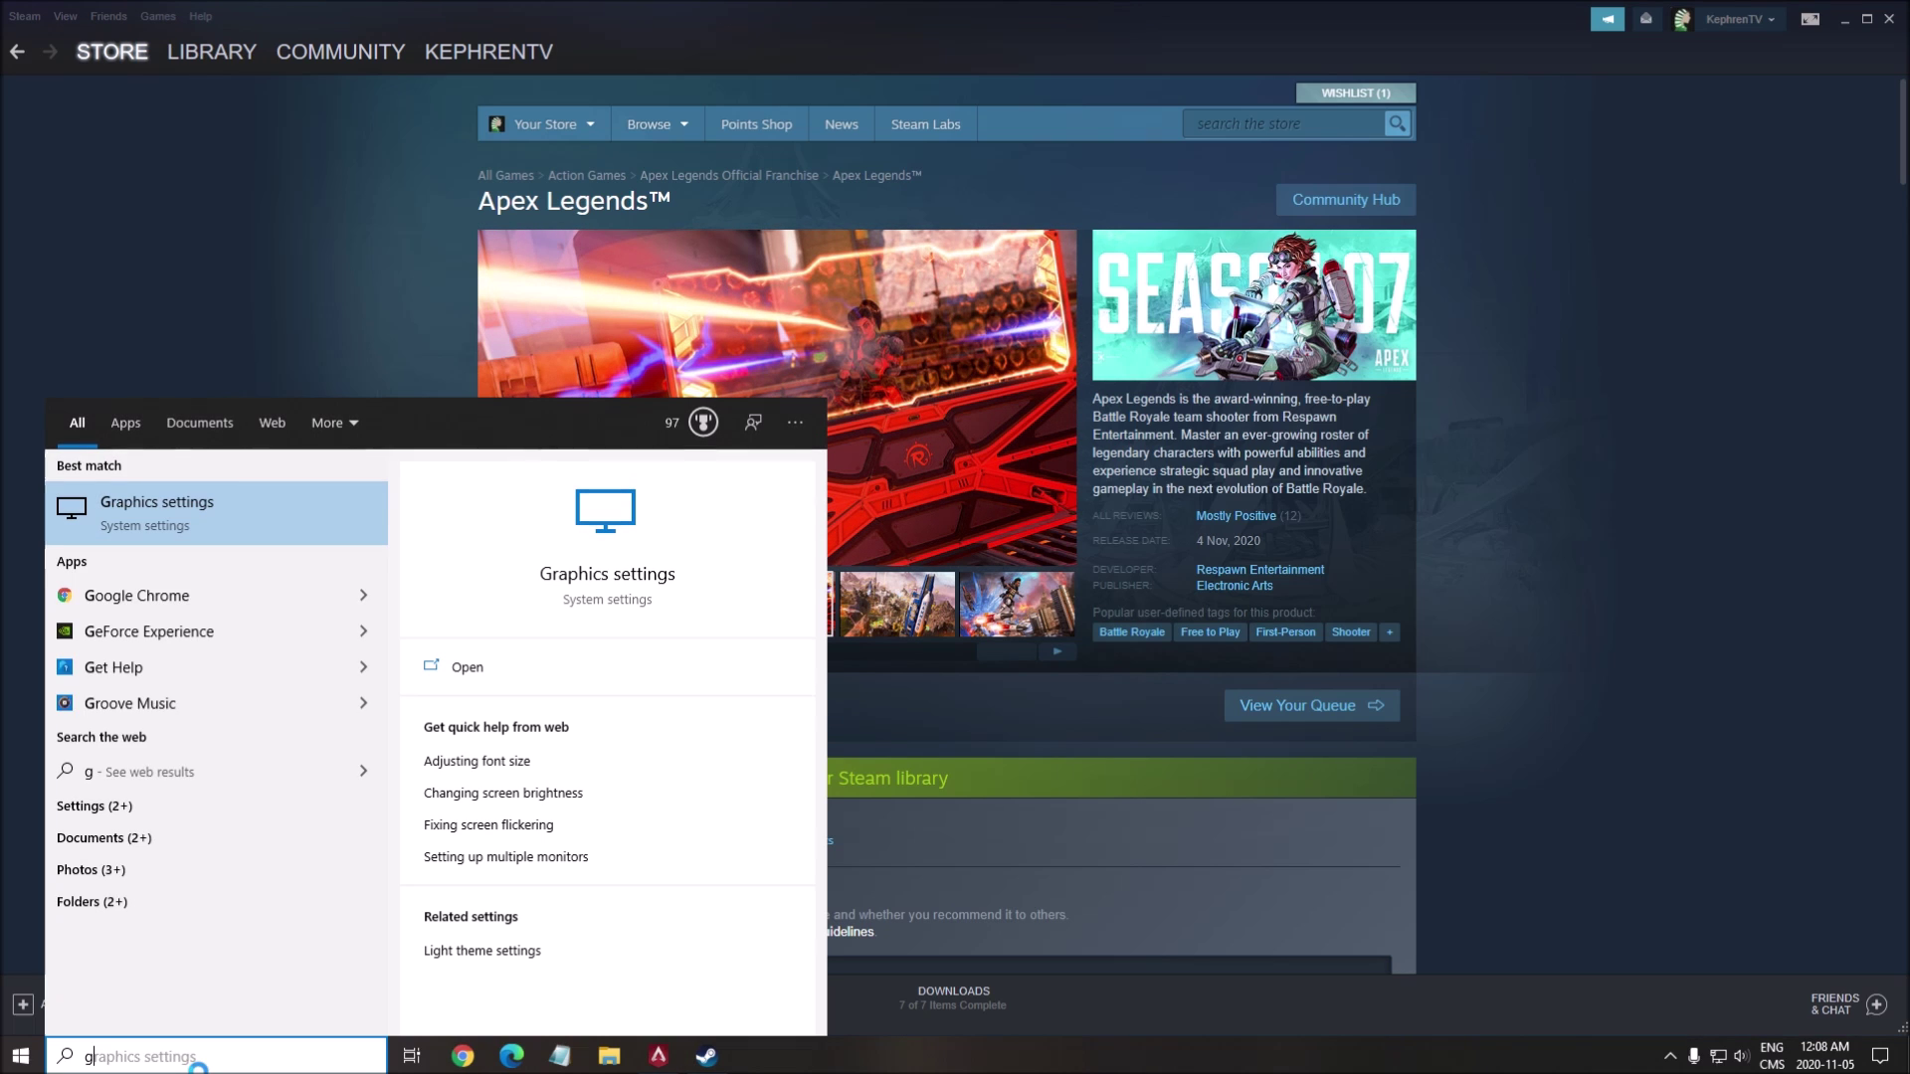
{"action": "type", "text": "pu"}
{"action": "key", "text": "Return"}
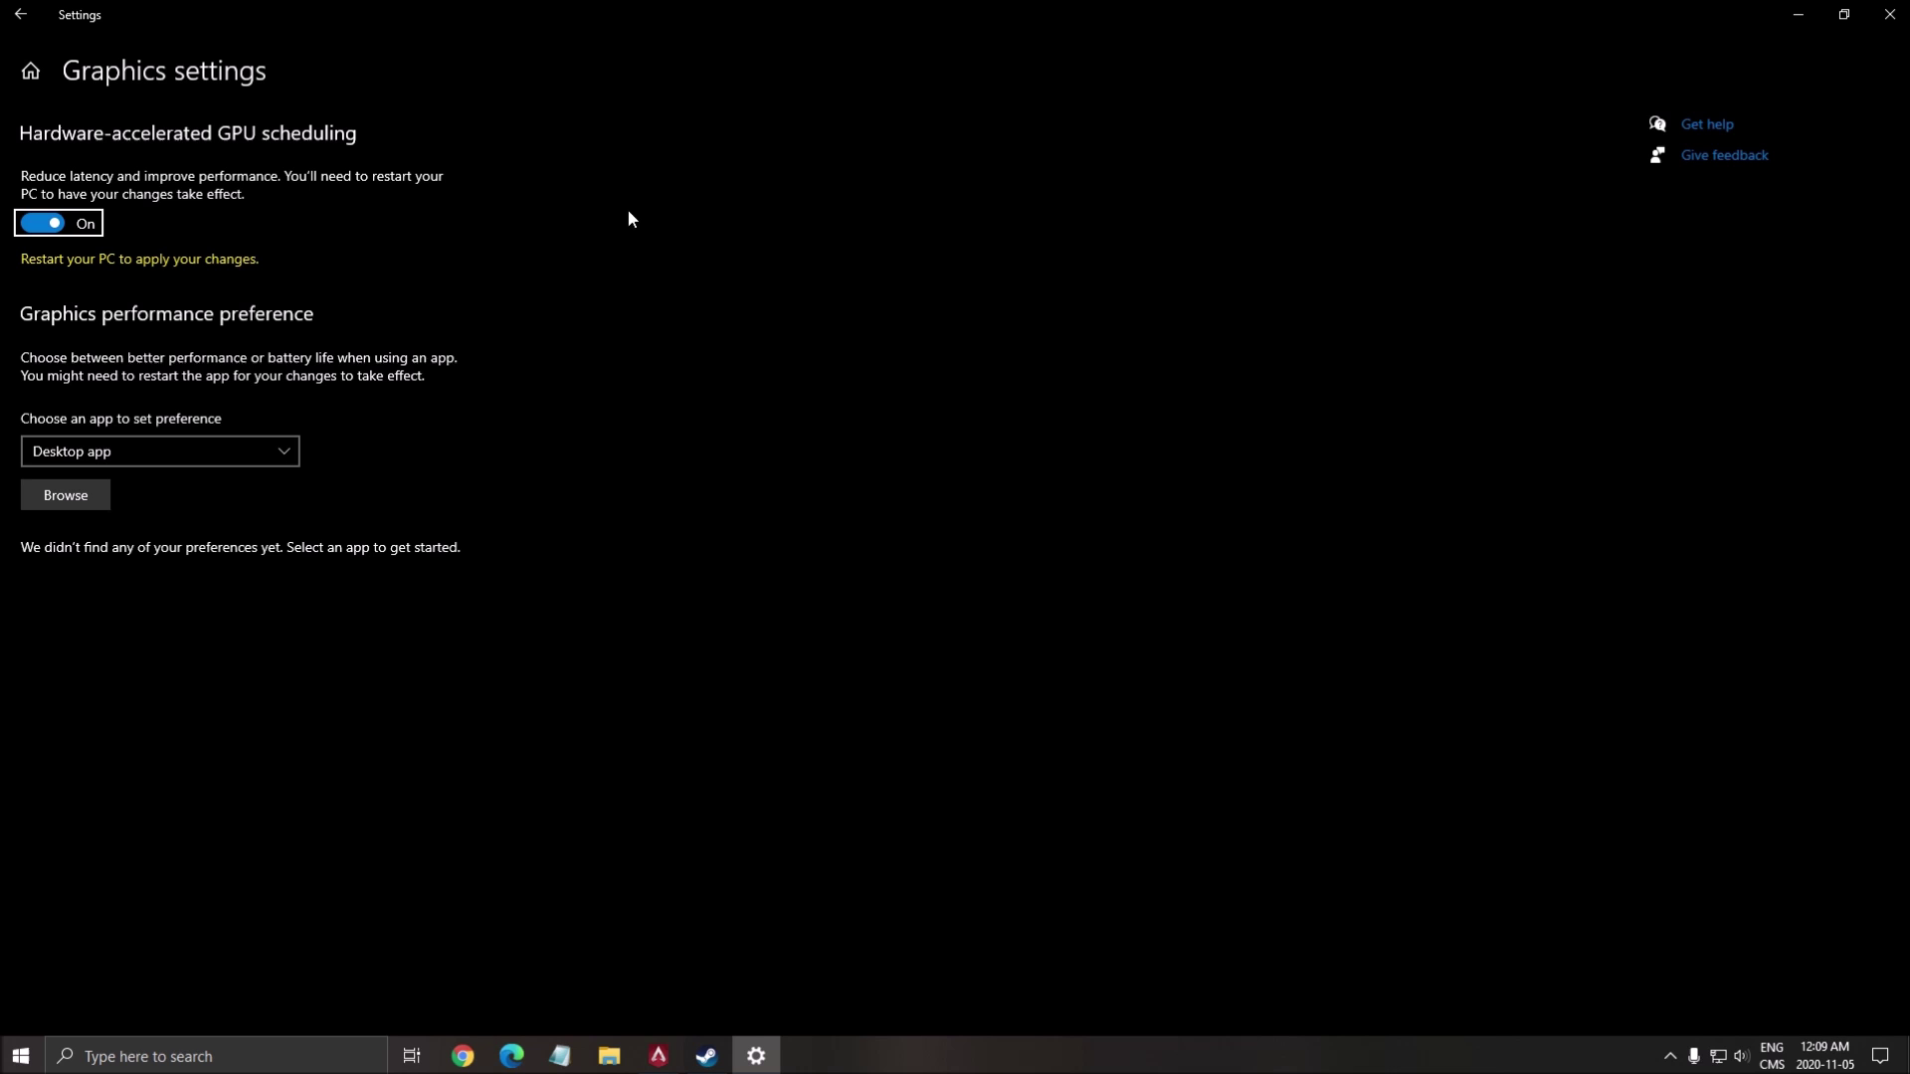
{"action": "left_click", "coordinate": [1889, 14]}
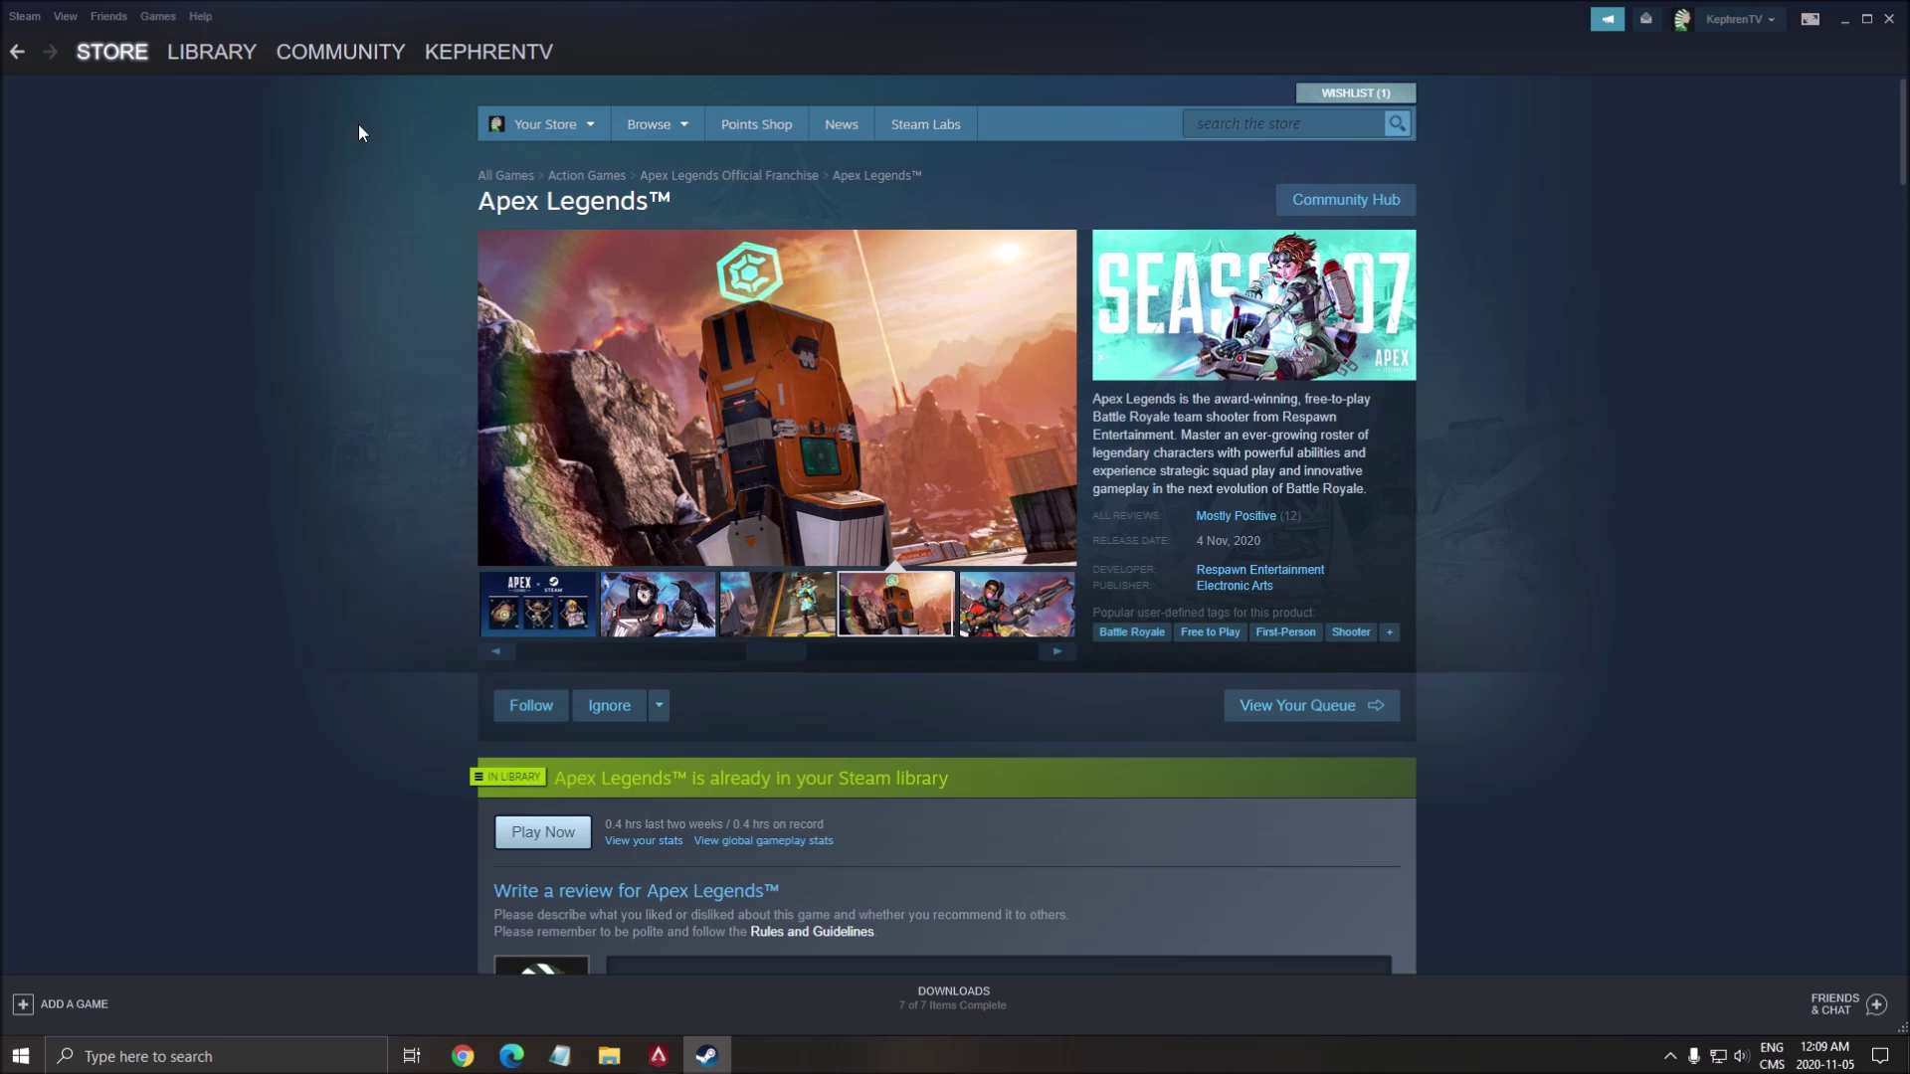
Open the Apex Legends installation folder through the game's local file properties in the Steam library
{"action": "left_click", "coordinate": [214, 51]}
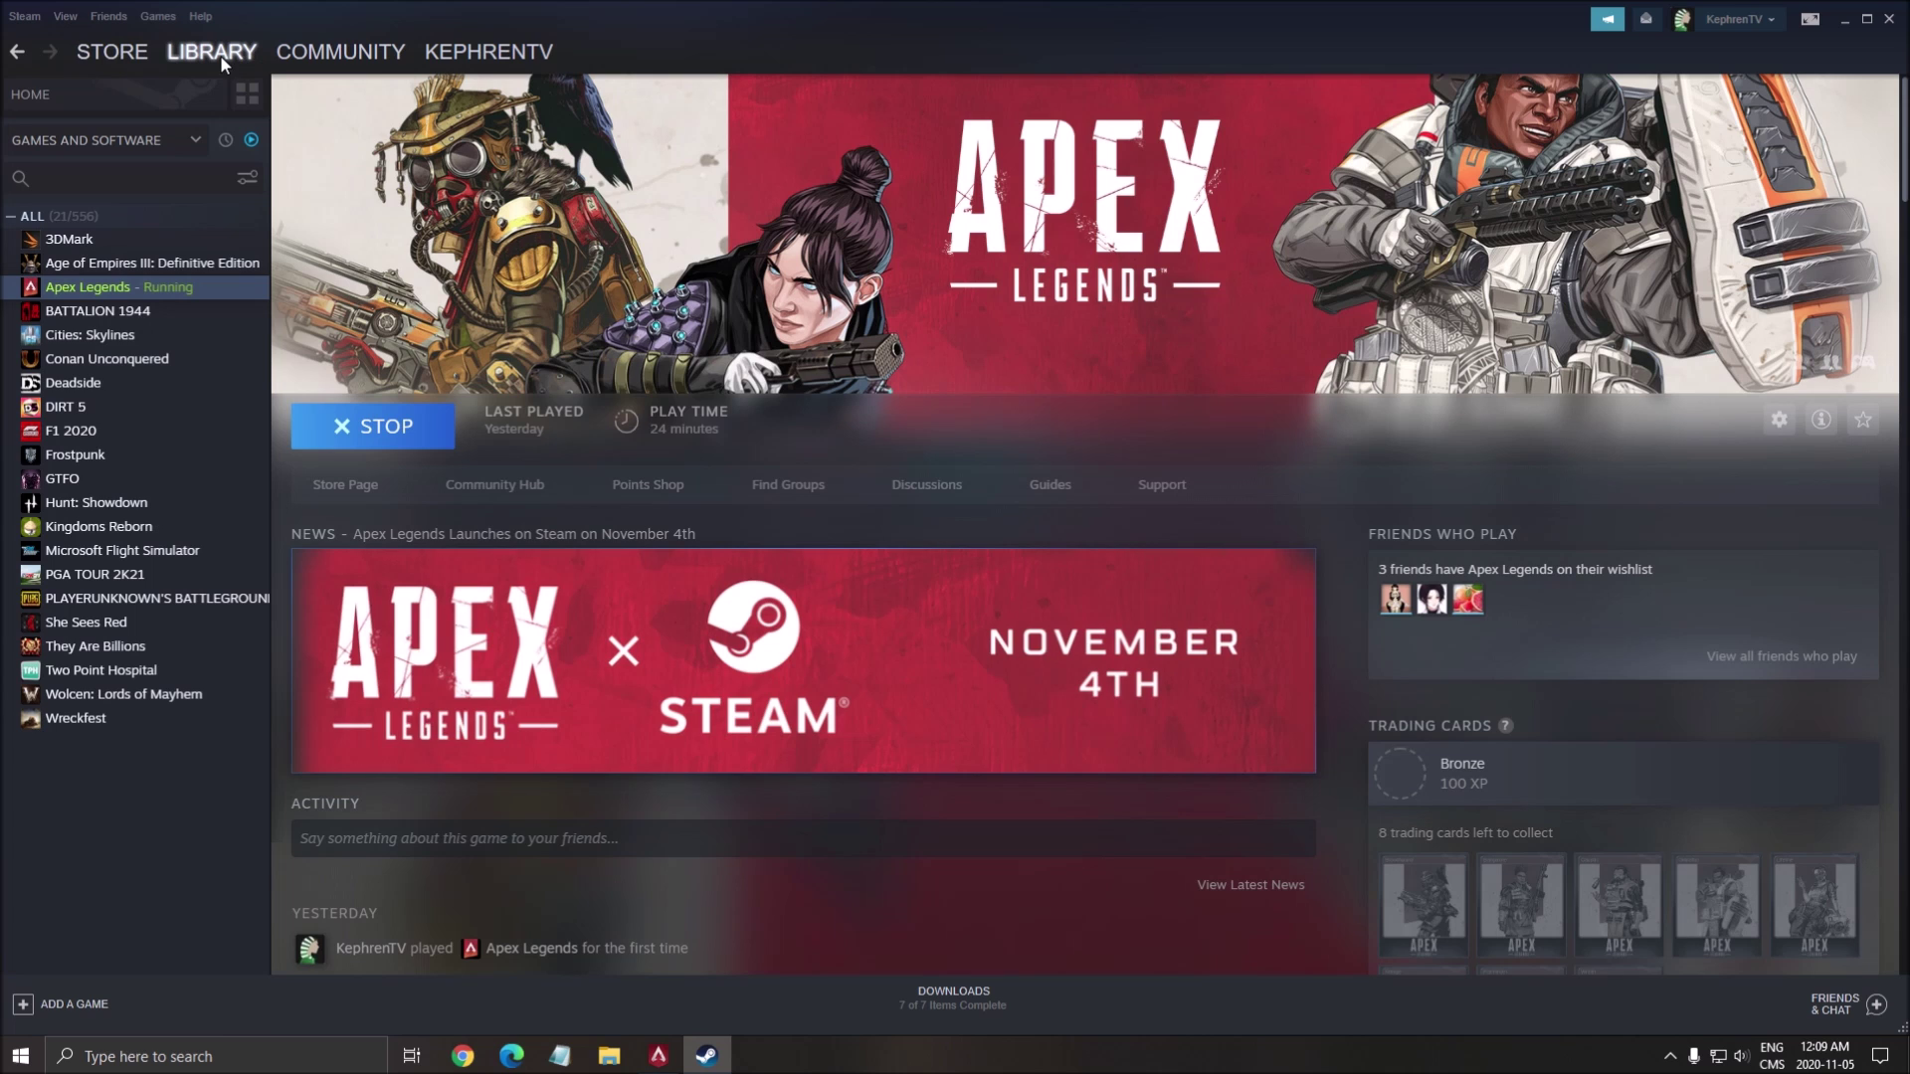
{"action": "right_click", "coordinate": [182, 292]}
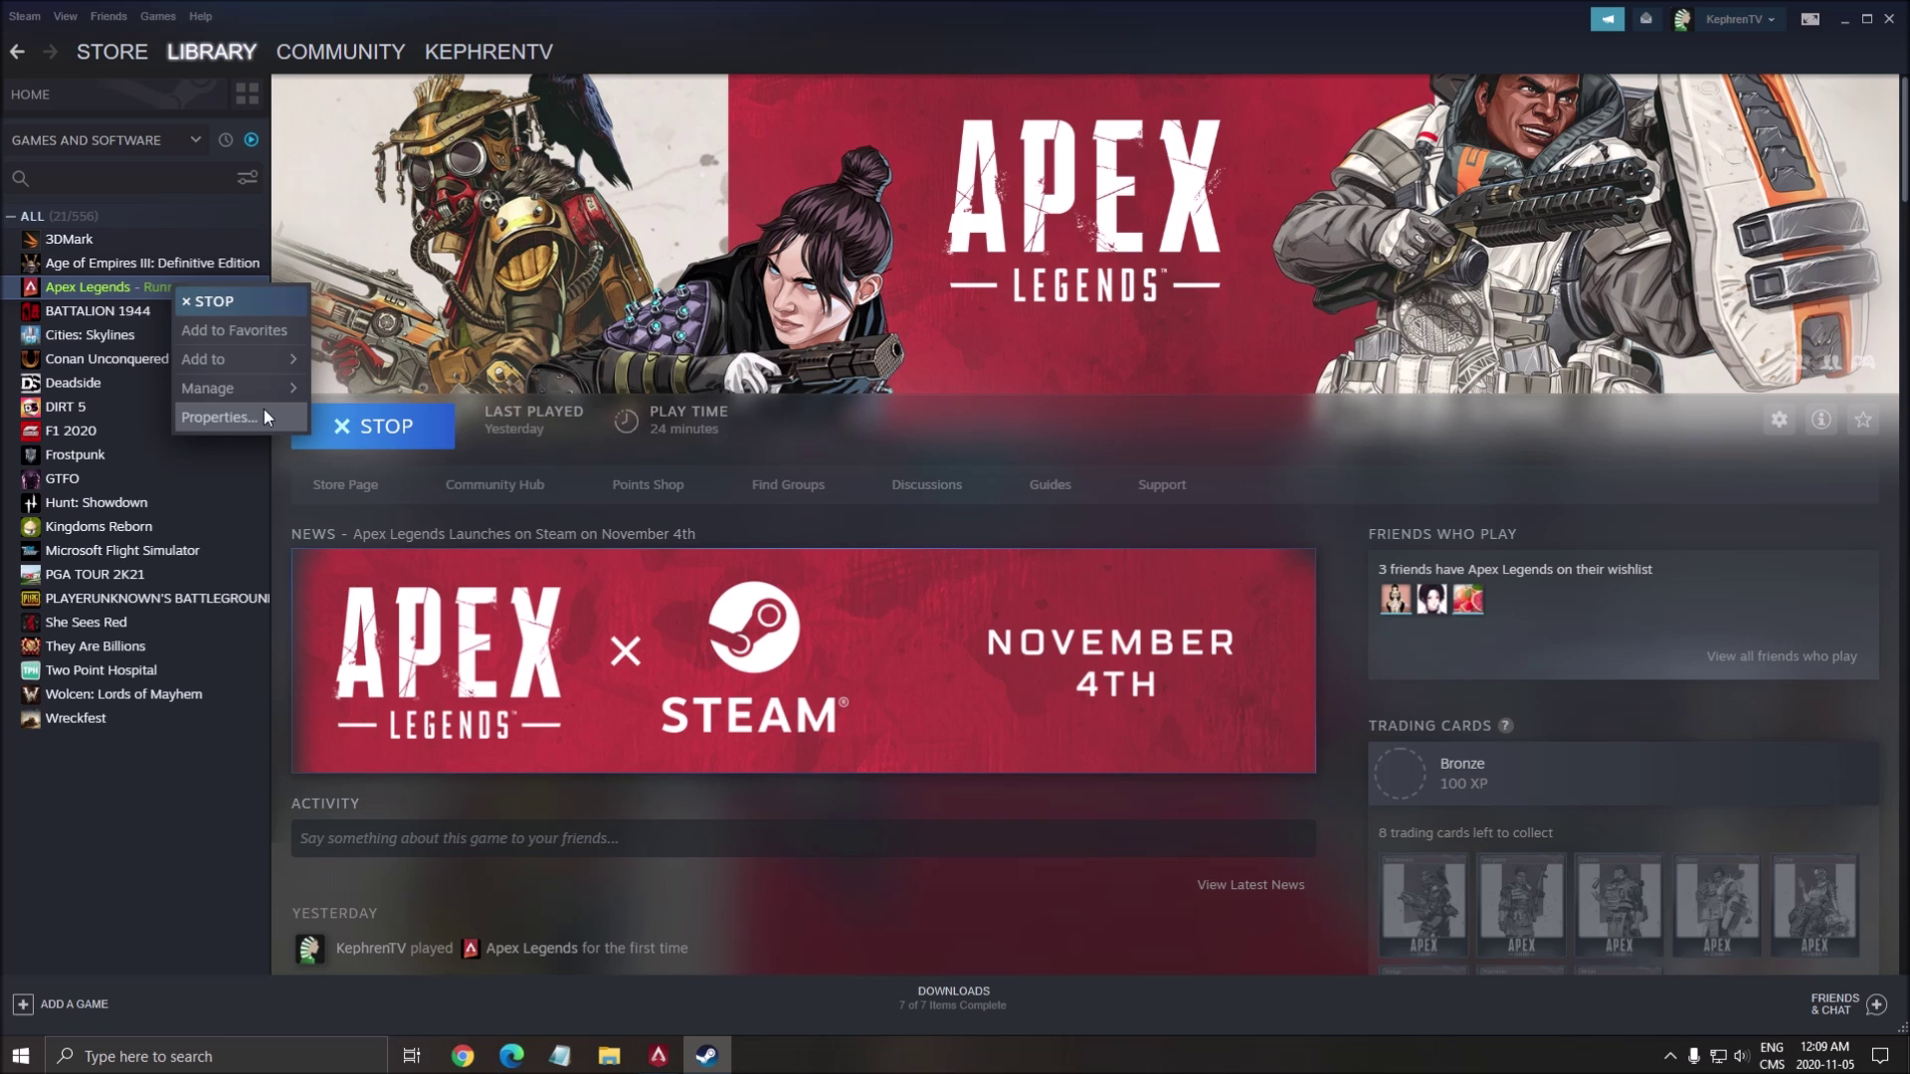
{"action": "left_click", "coordinate": [233, 417]}
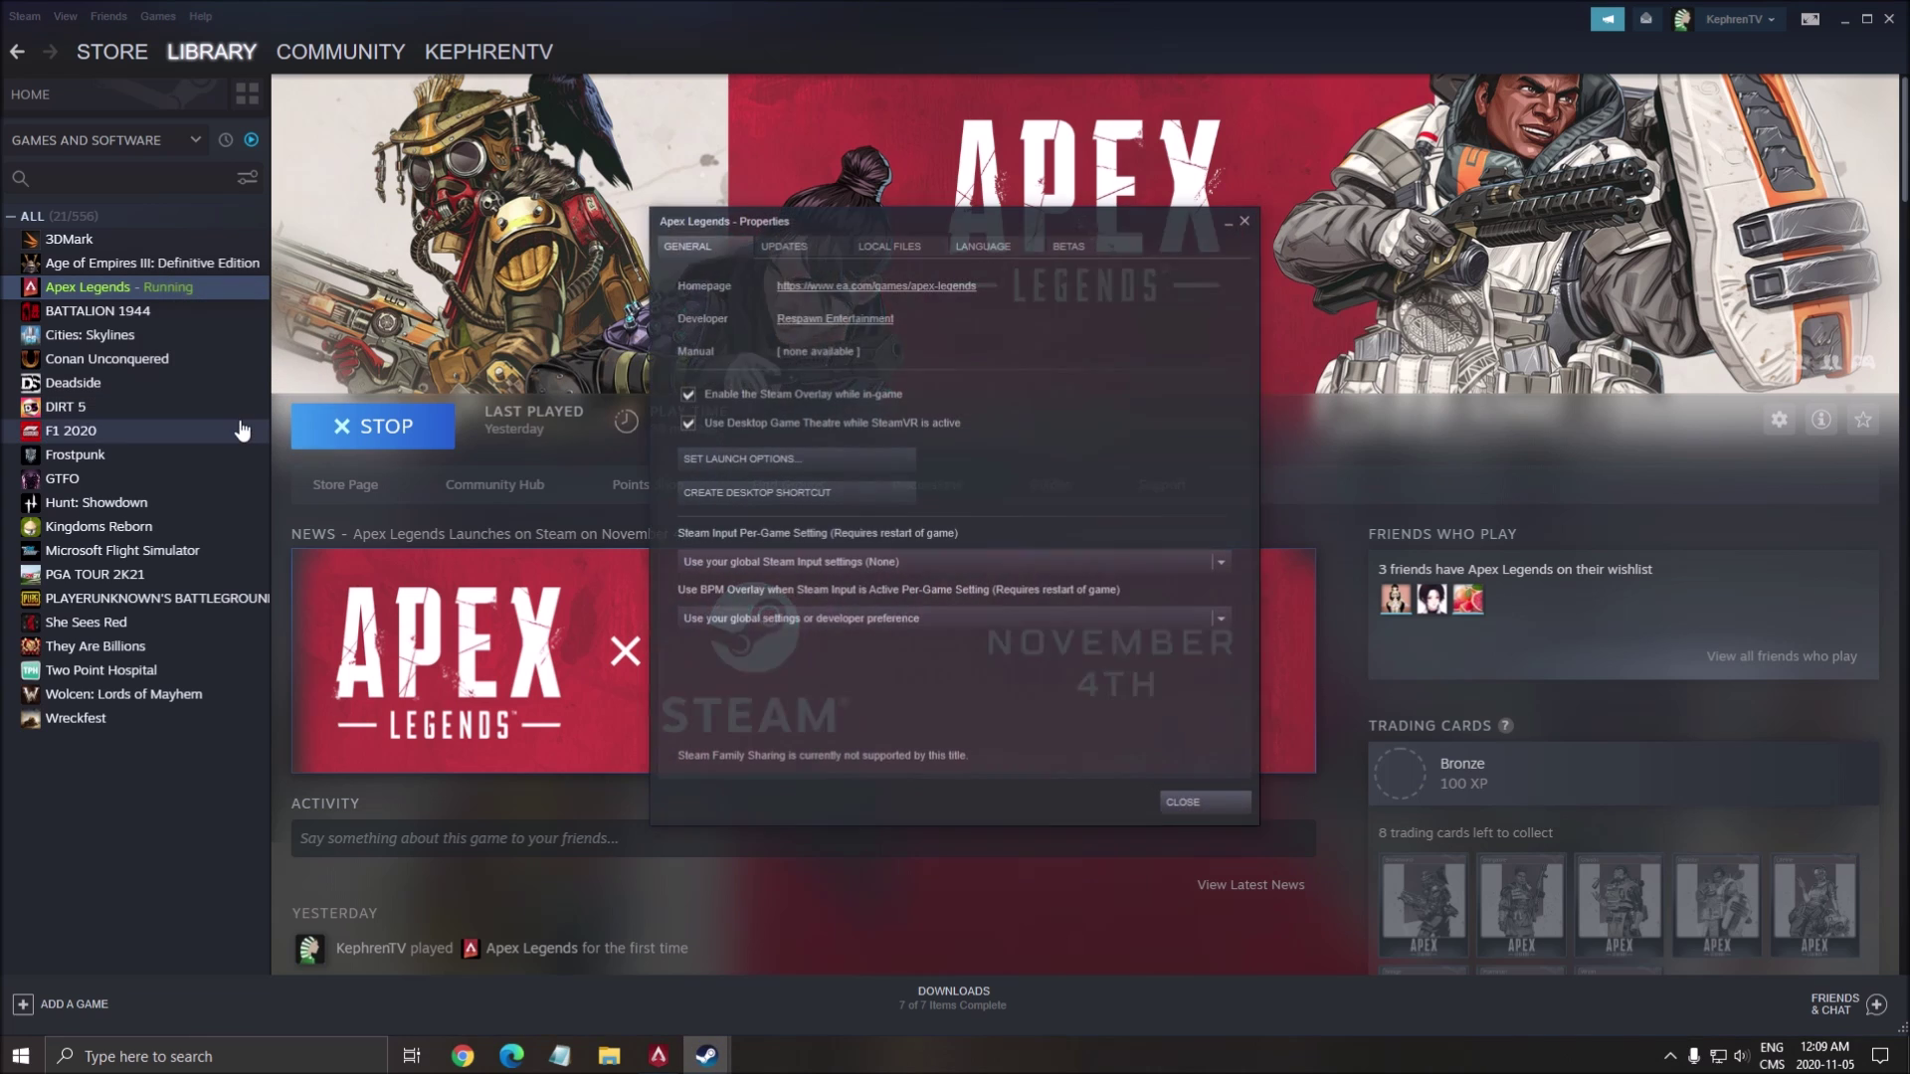
{"action": "left_click", "coordinate": [899, 247]}
{"action": "left_click", "coordinate": [754, 320]}
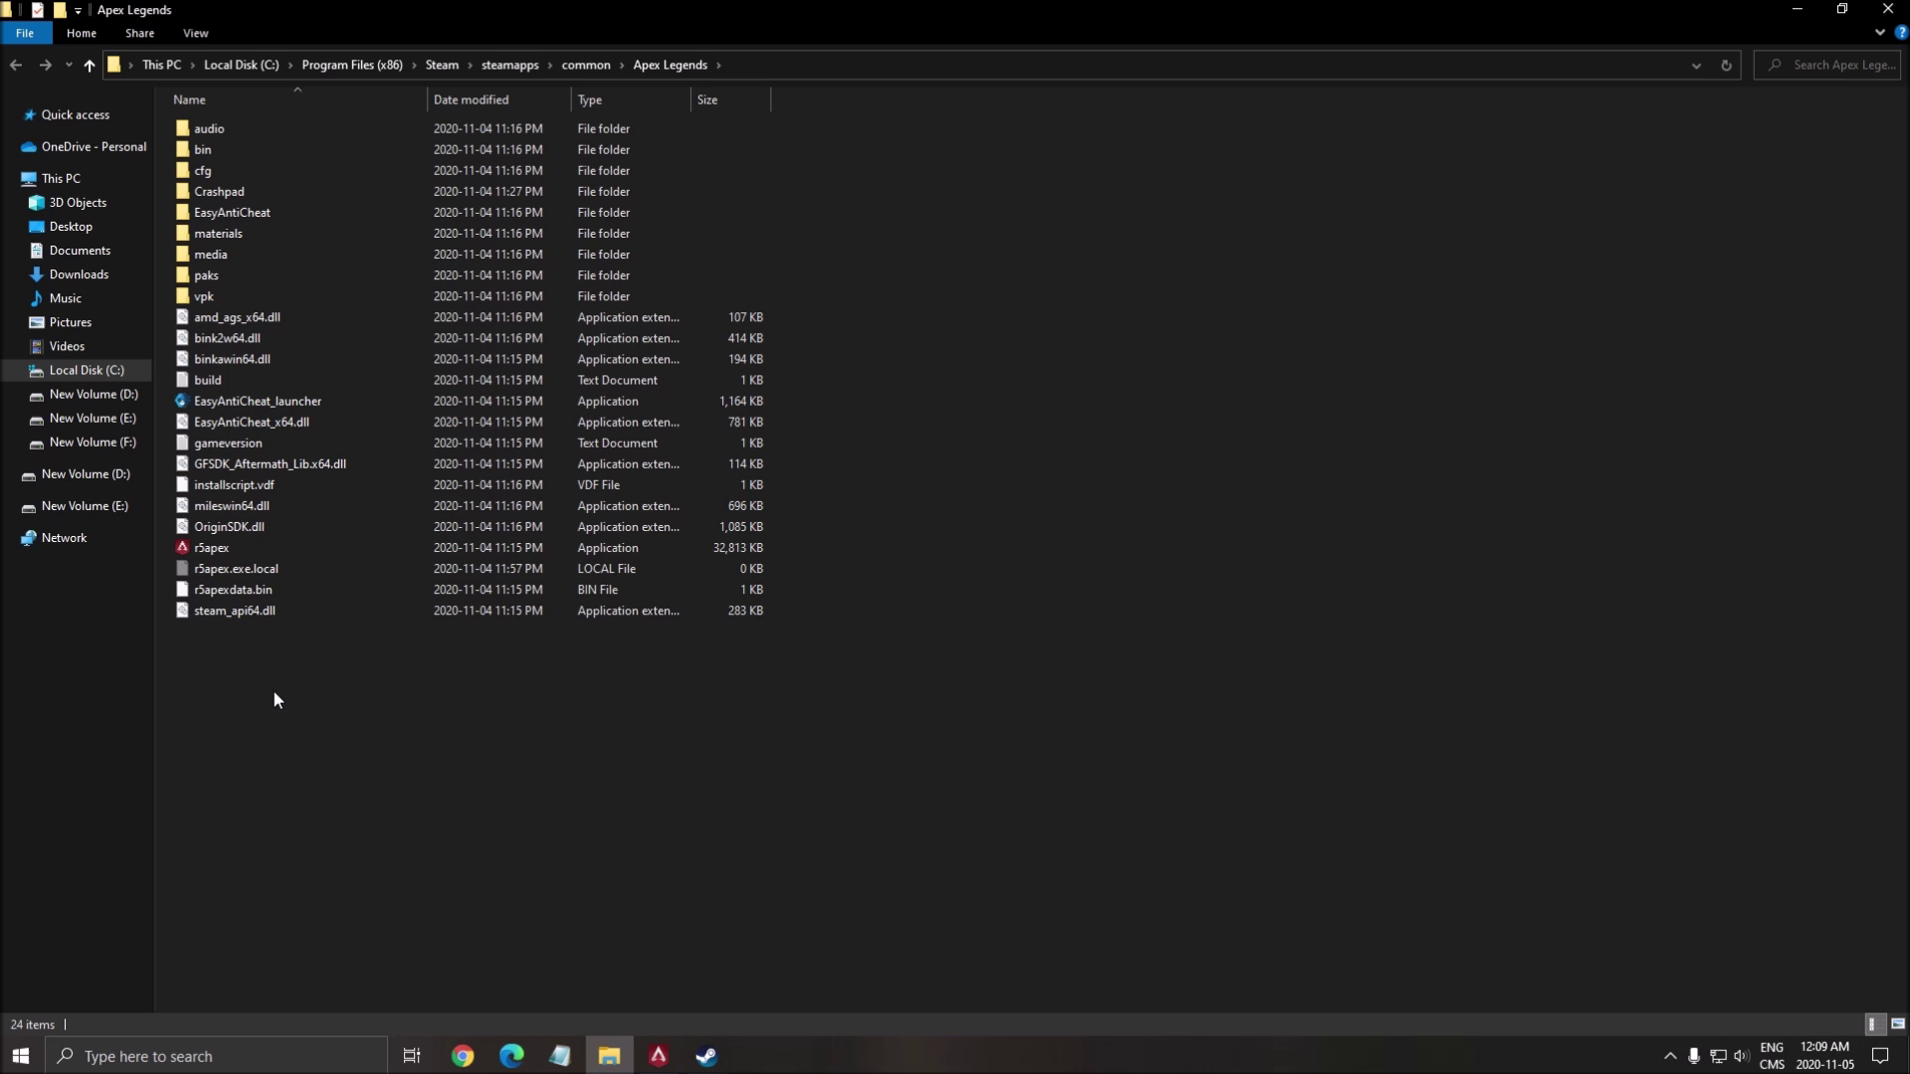
Open the compatibility settings of the r5apex application to check the option for disabling fullscreen optimizations
{"action": "left_click", "coordinate": [202, 553]}
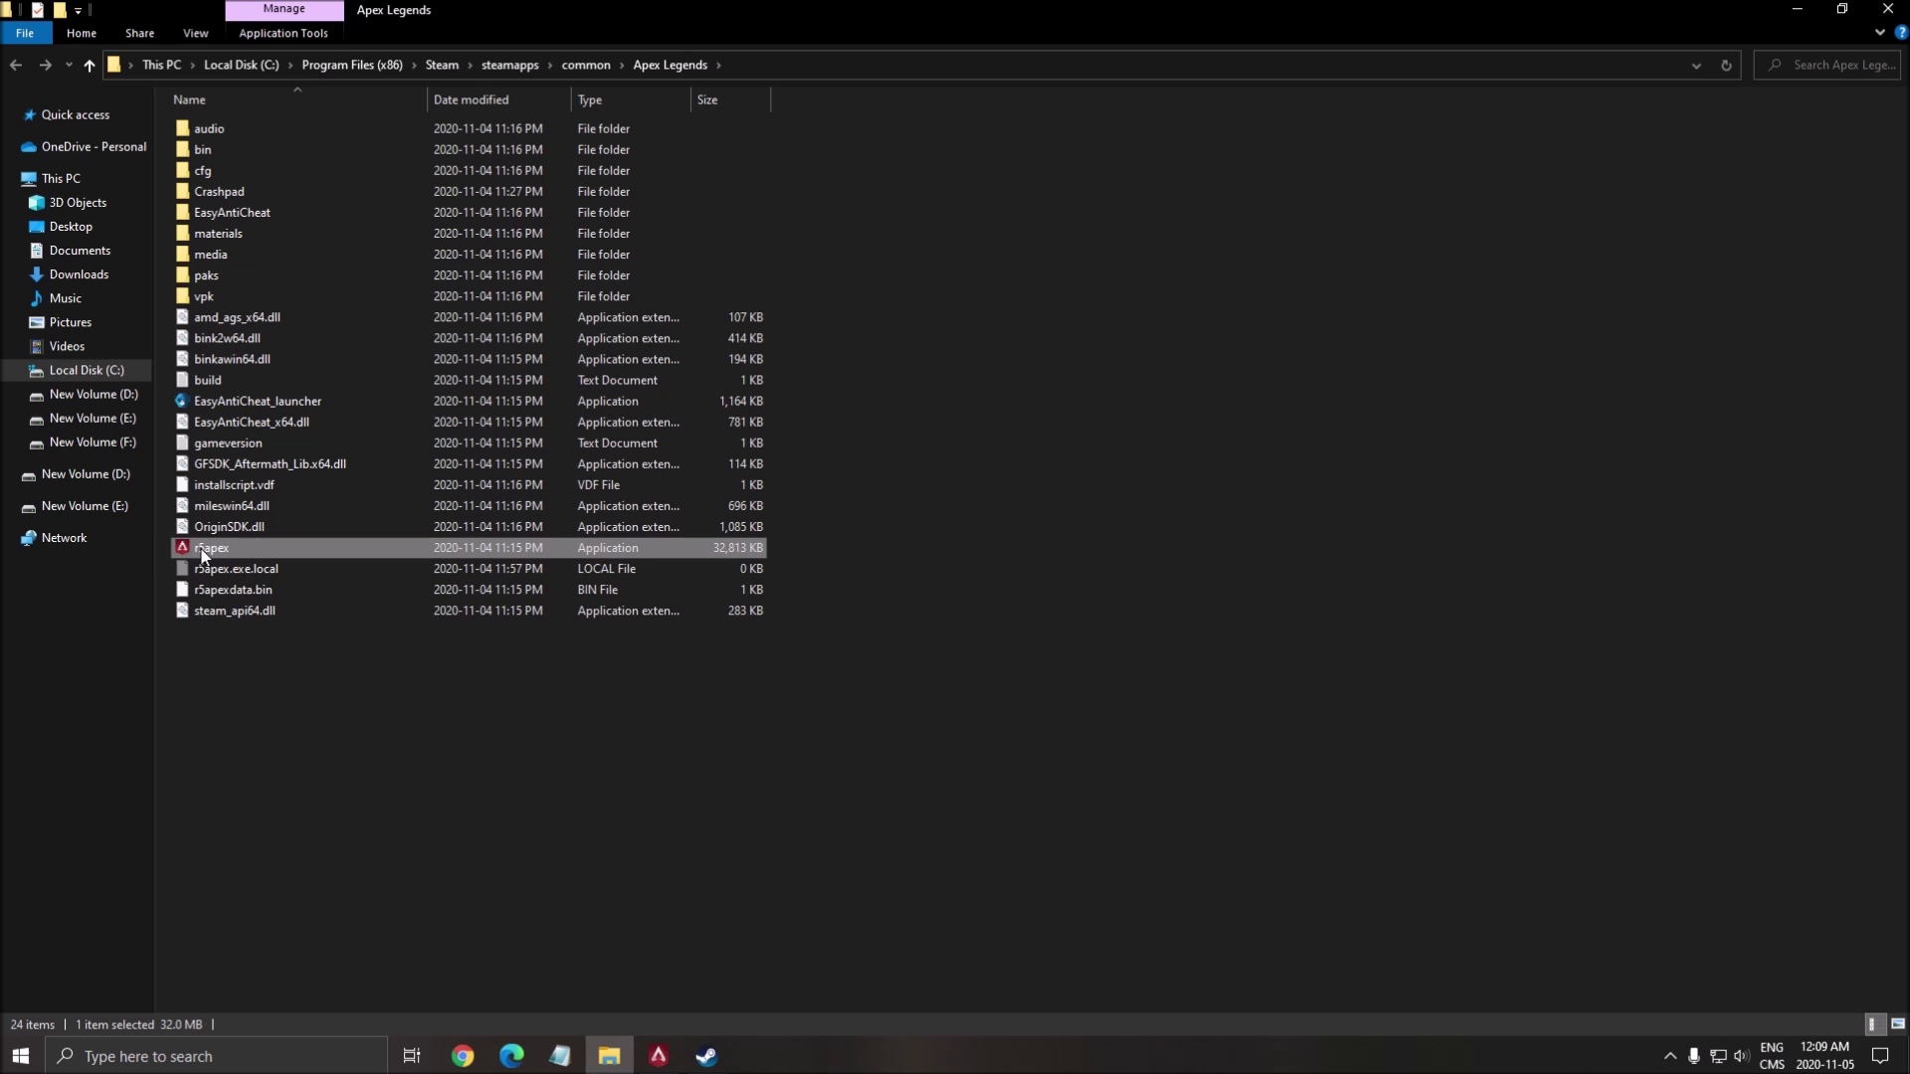
{"action": "right_click", "coordinate": [202, 553]}
{"action": "left_click", "coordinate": [283, 1010]}
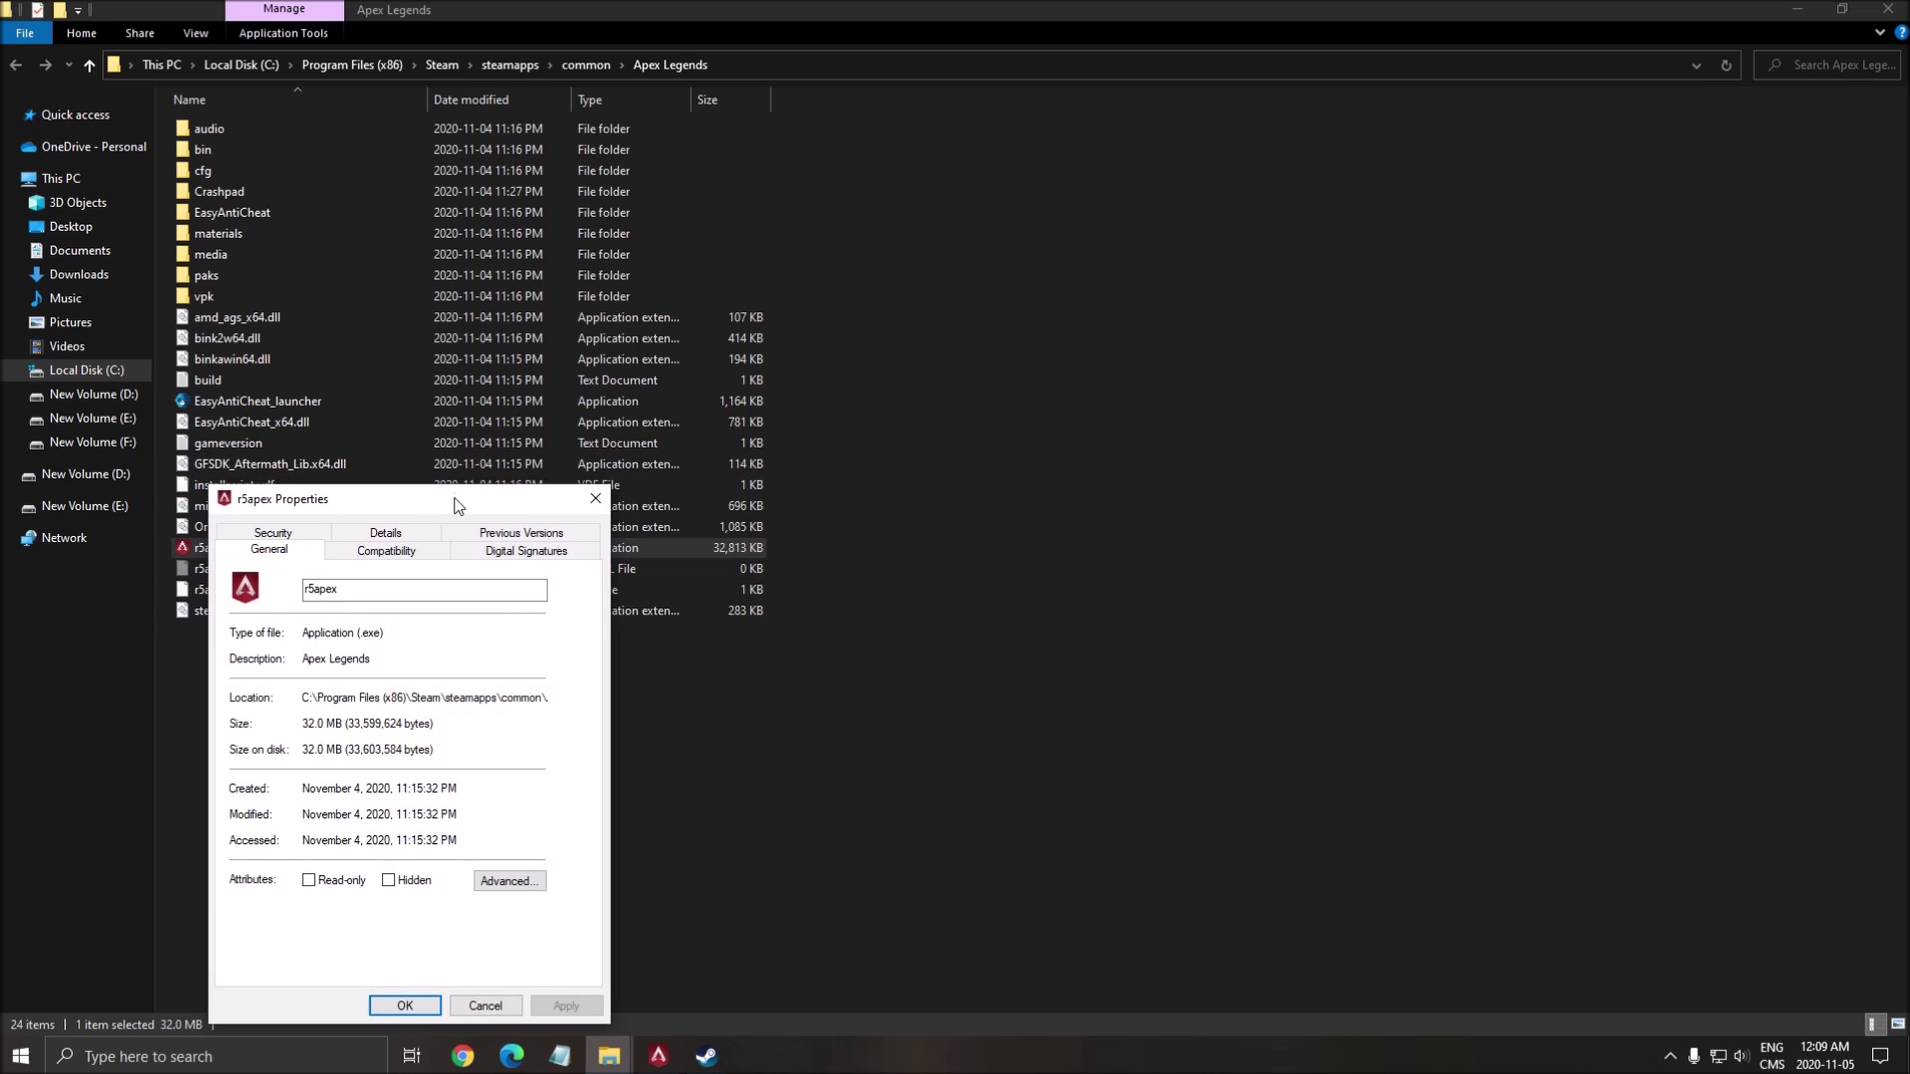
{"action": "left_click_drag", "start_coordinate": [458, 505], "coordinate": [671, 328]}
{"action": "left_click", "coordinate": [600, 371]}
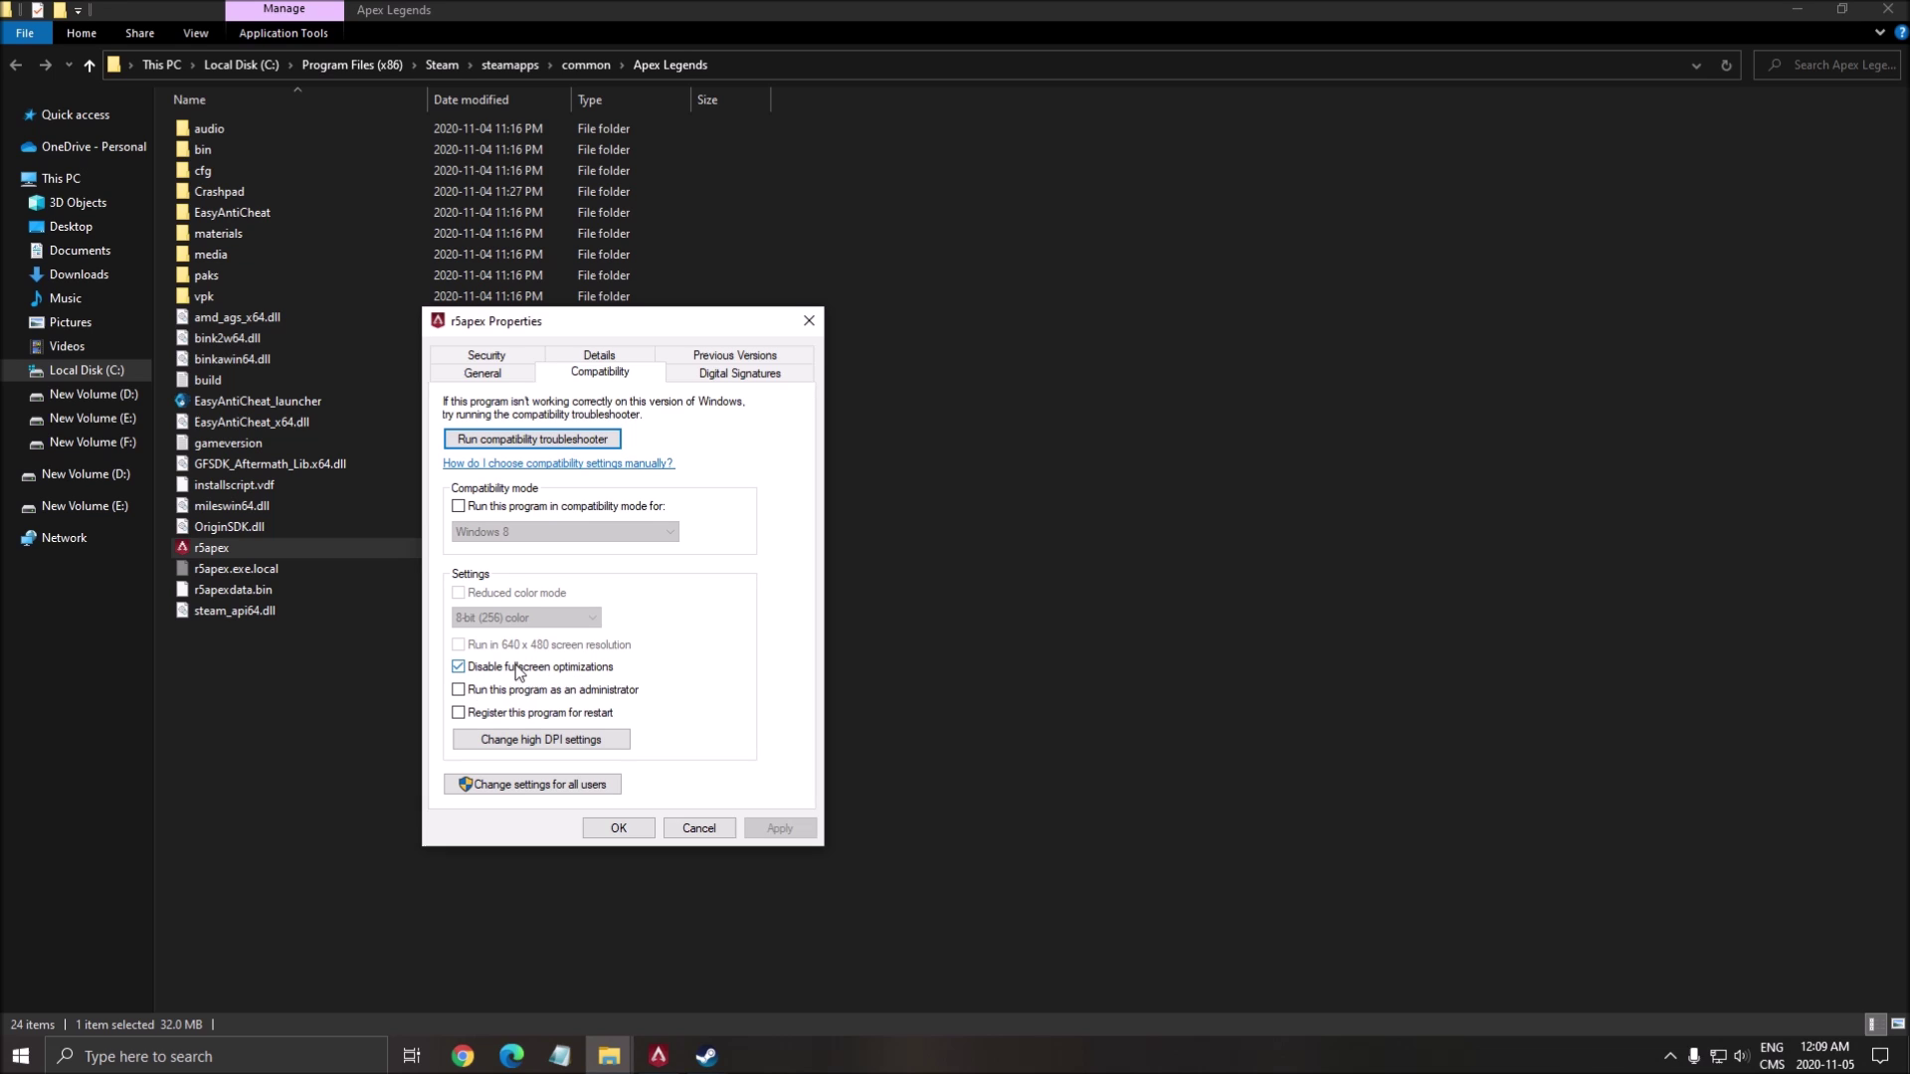
Confirm r5apex's high DPI scaling override performed by Application, accept its compatibility settings, and put away the folder and game properties windows
{"action": "left_click", "coordinate": [542, 742]}
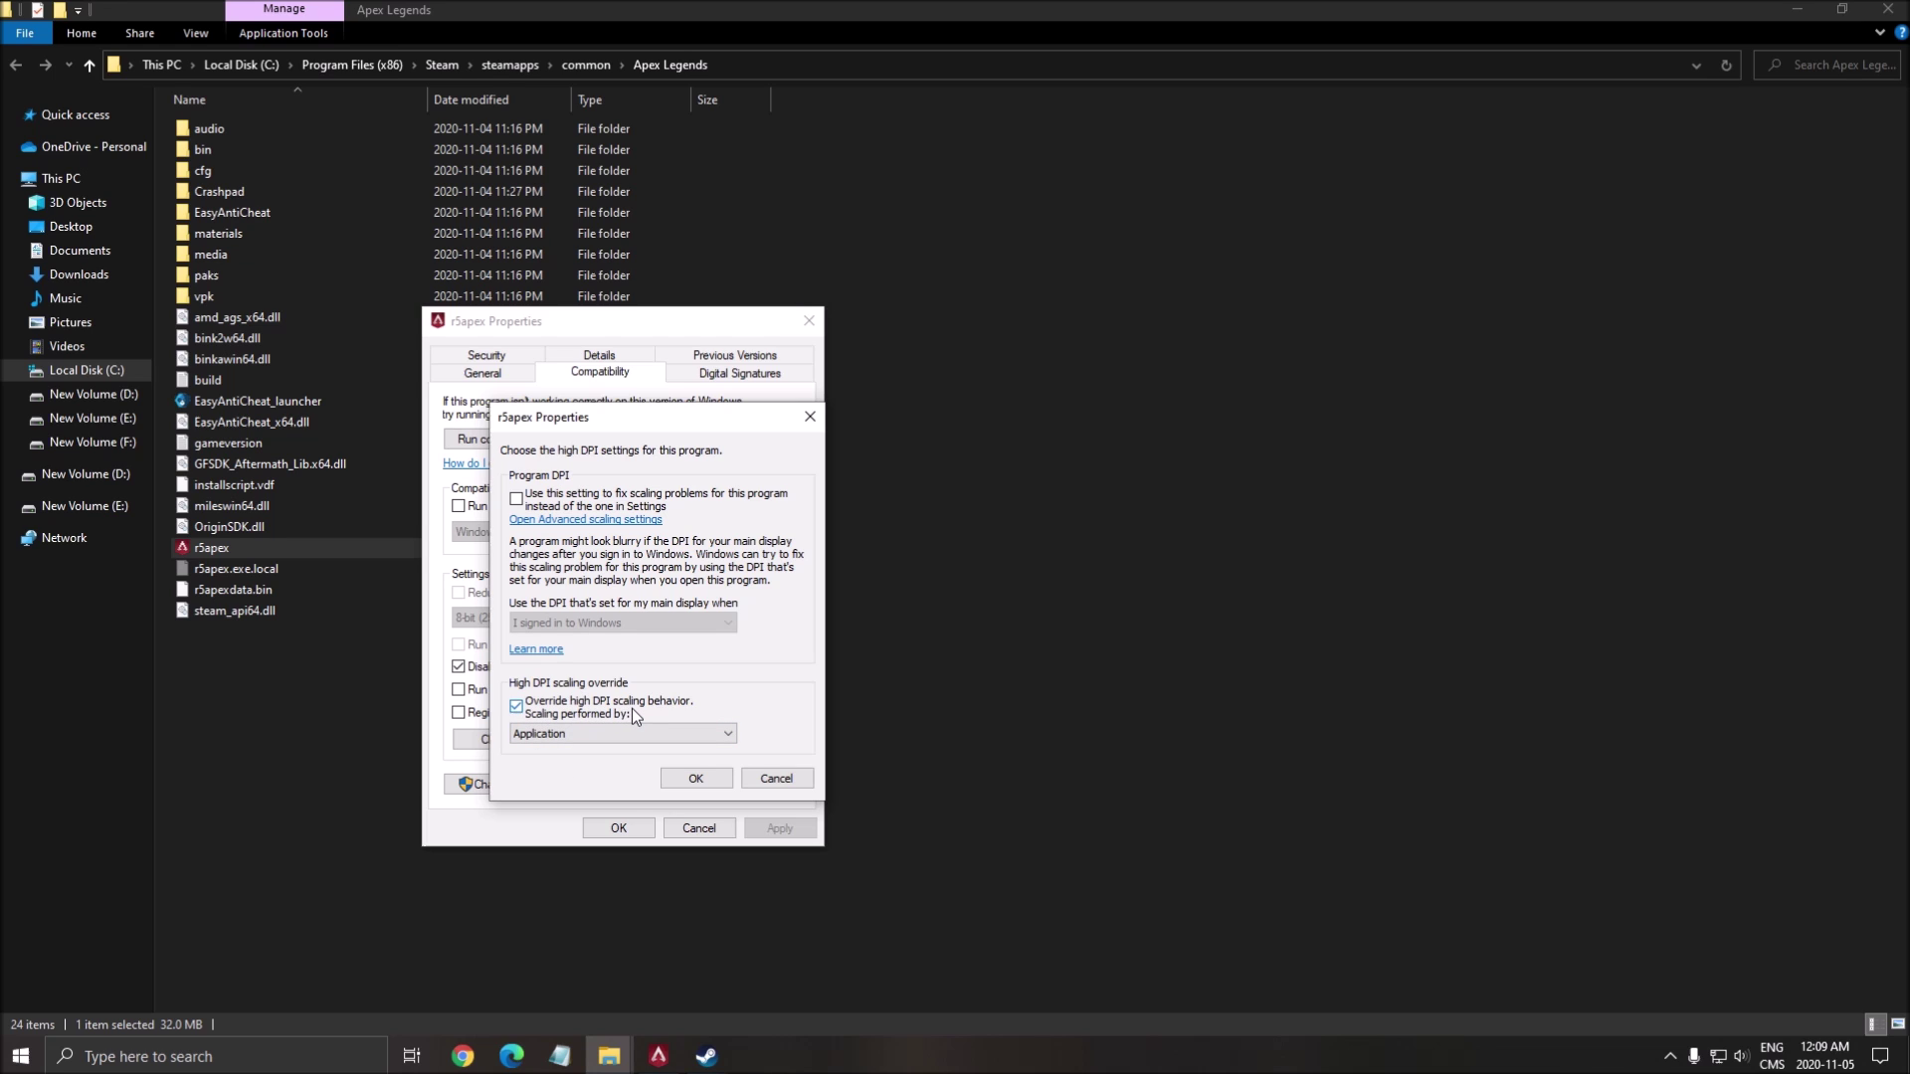
{"action": "left_click", "coordinate": [693, 779]}
{"action": "left_click", "coordinate": [637, 831]}
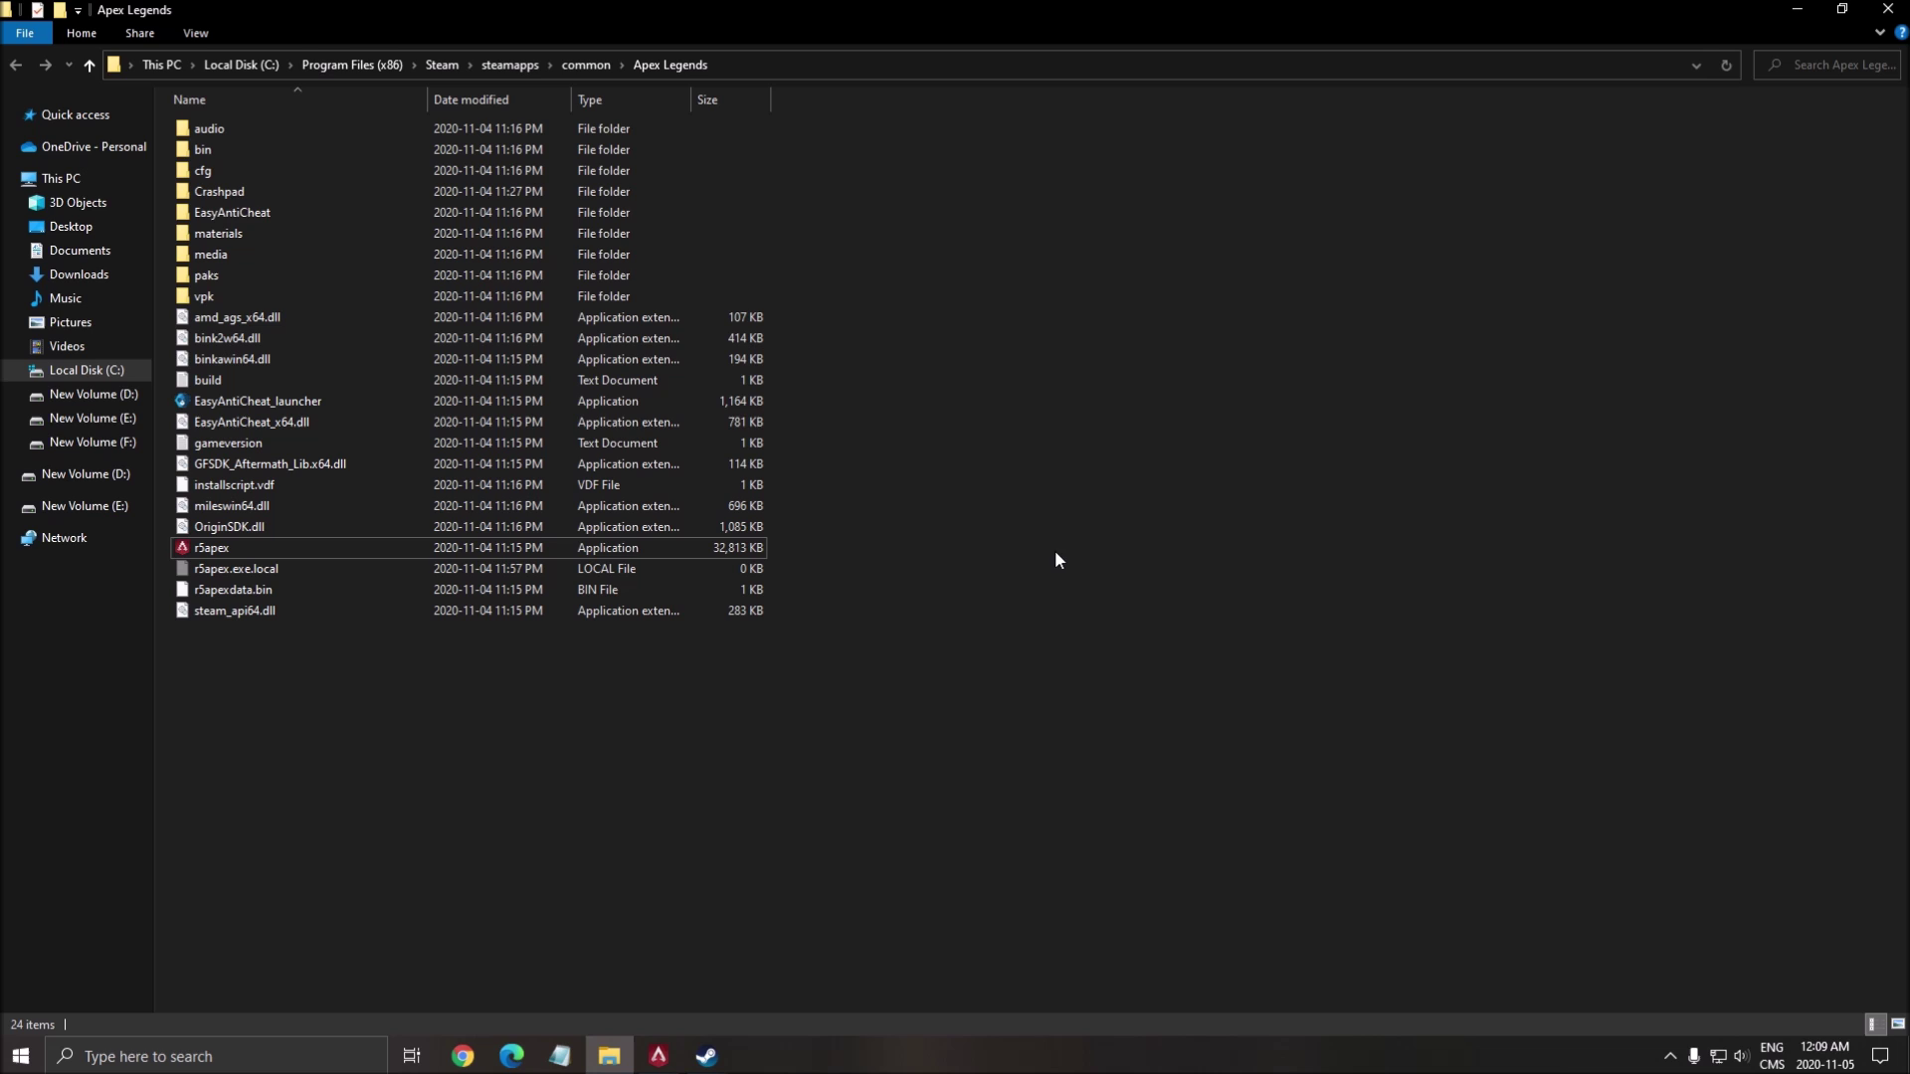
{"action": "left_click", "coordinate": [1796, 10]}
{"action": "left_click", "coordinate": [1202, 801]}
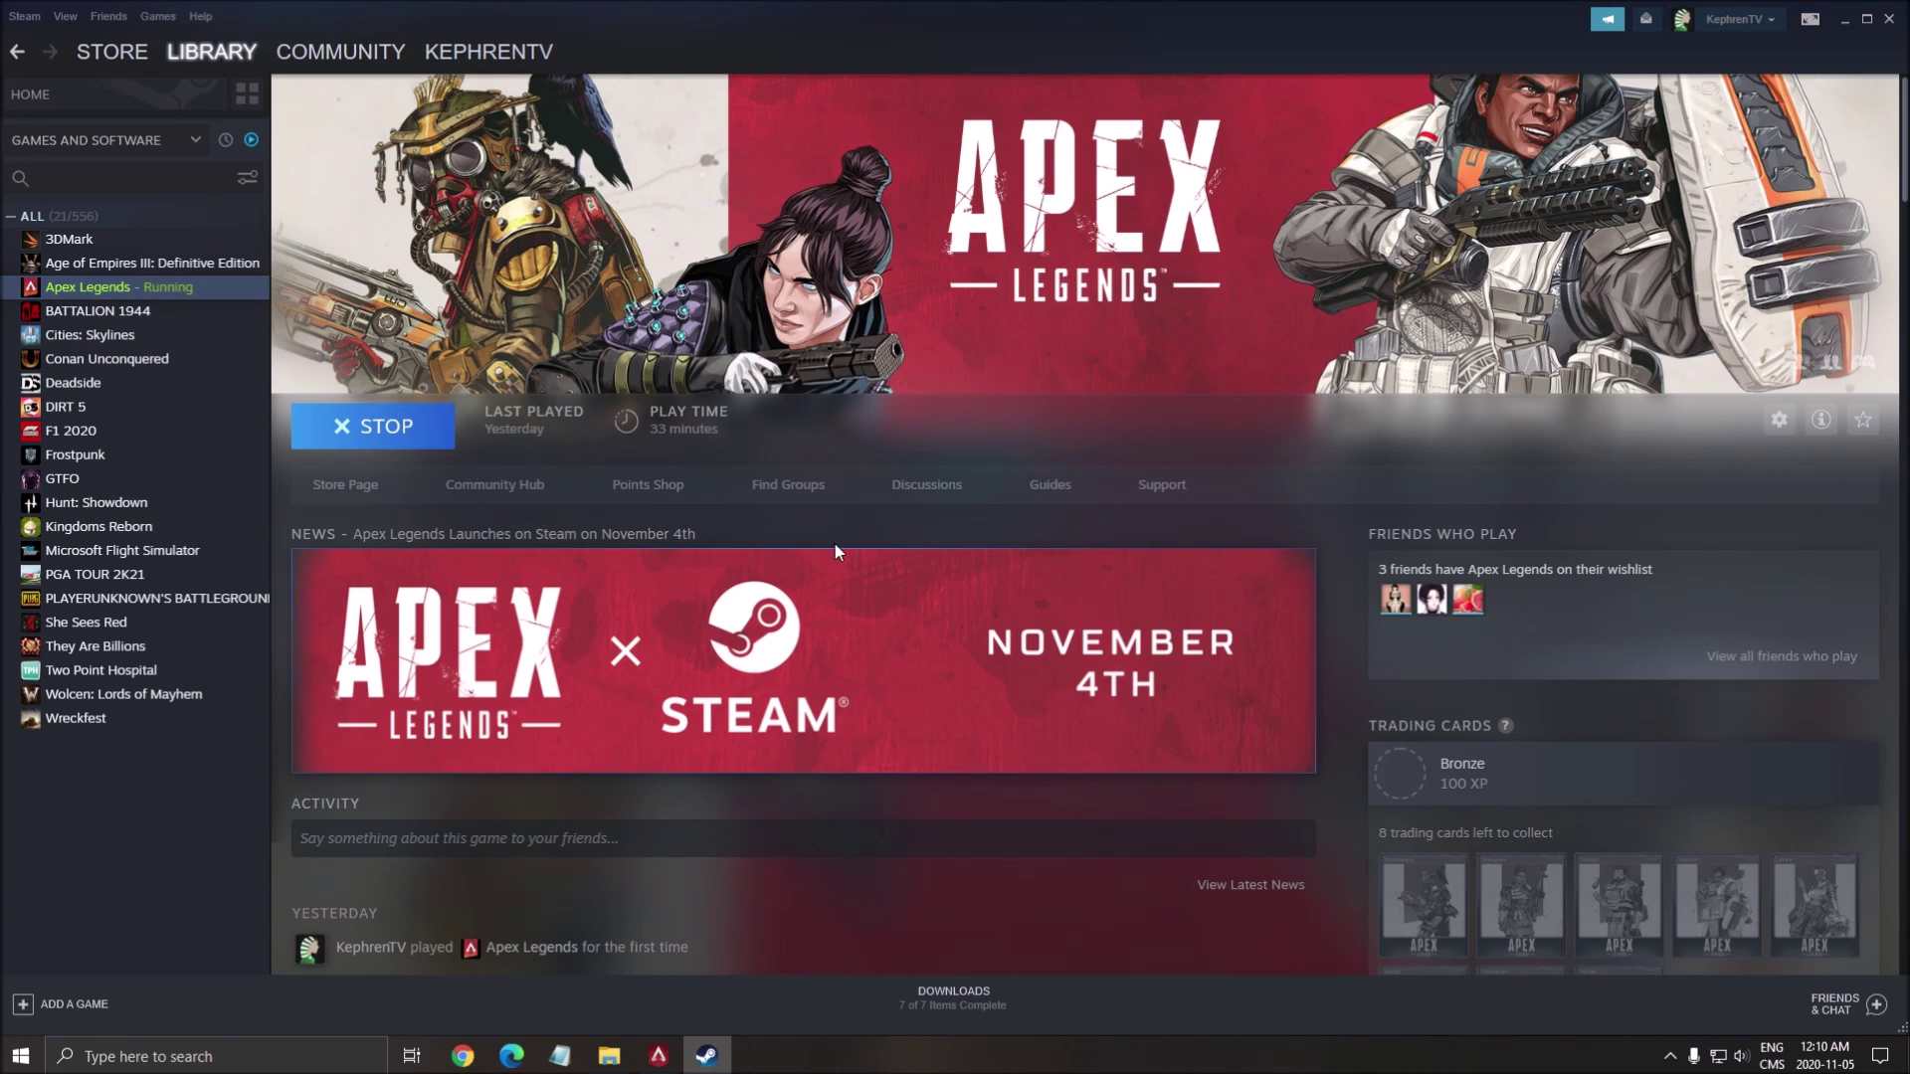
Switch to the running Apex Legends game and open its video settings
{"action": "left_click", "coordinate": [659, 1054]}
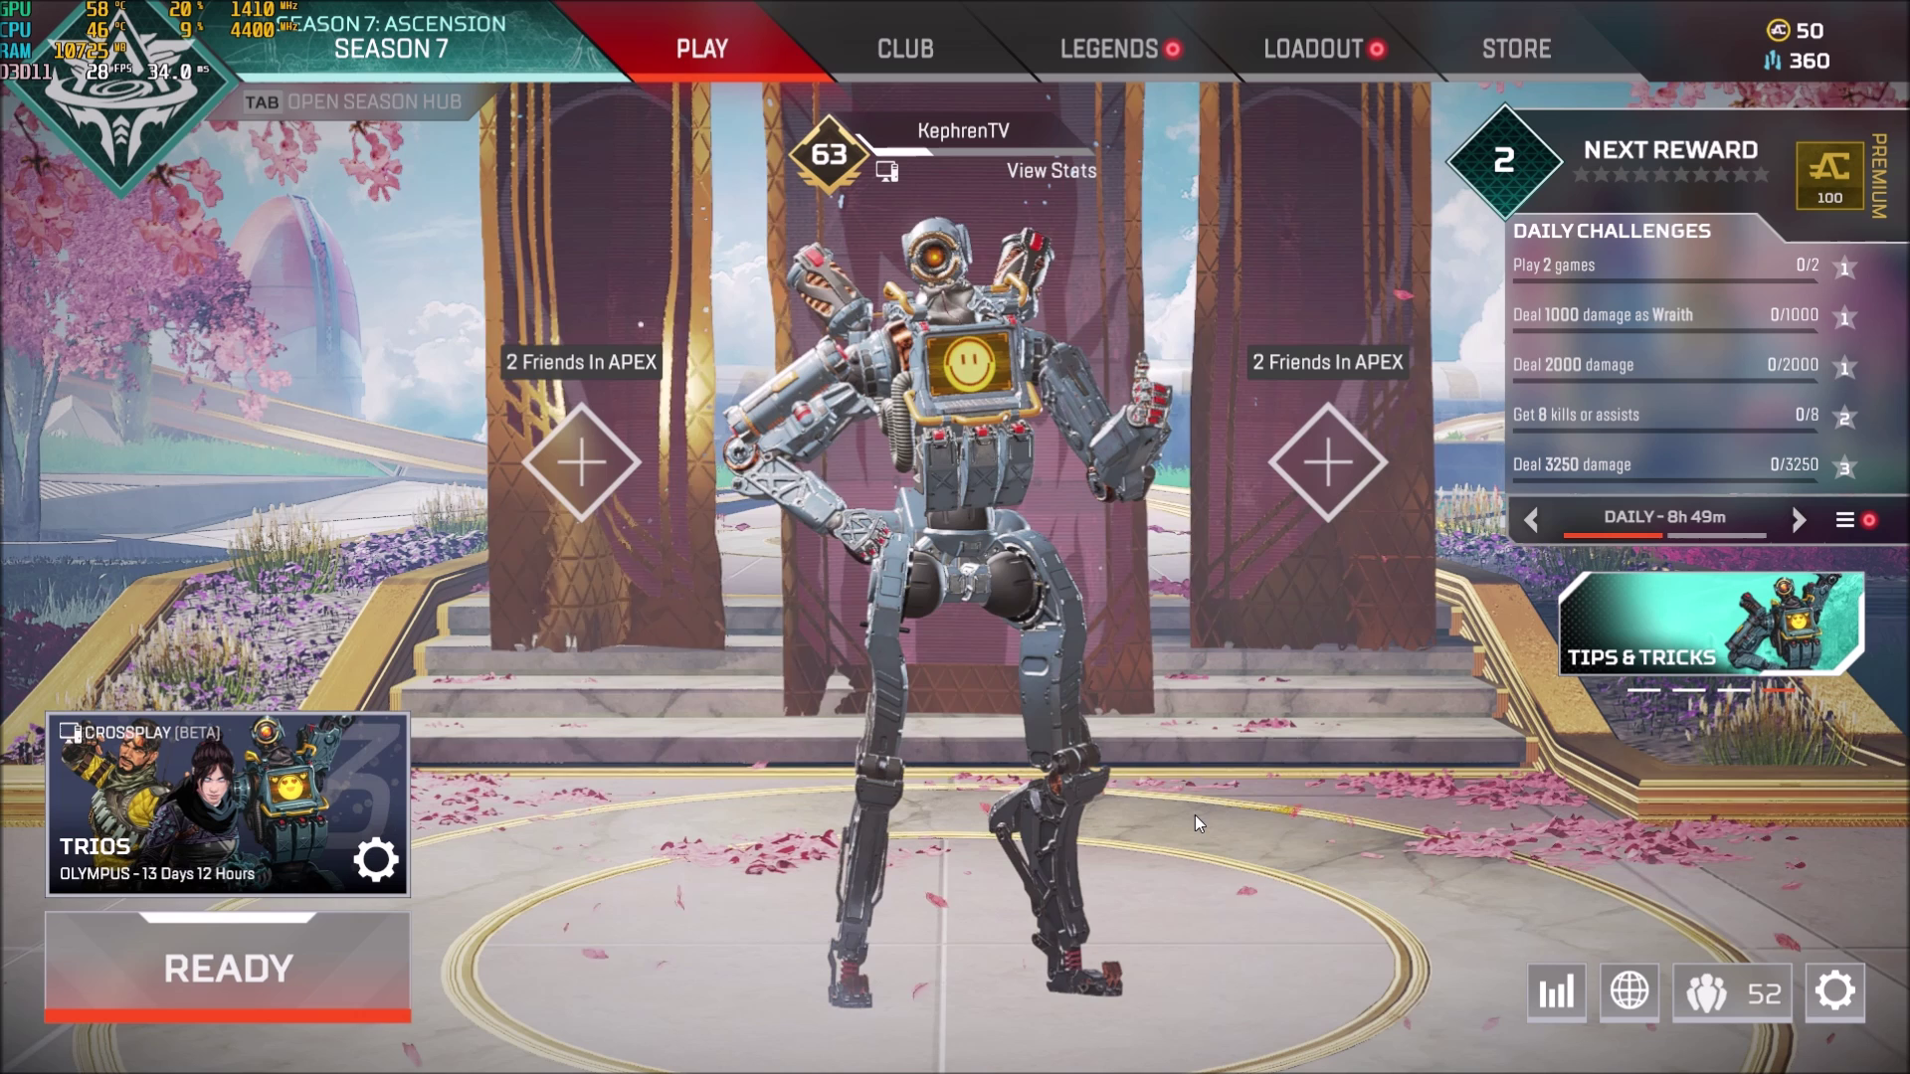
{"action": "key", "text": "Escape"}
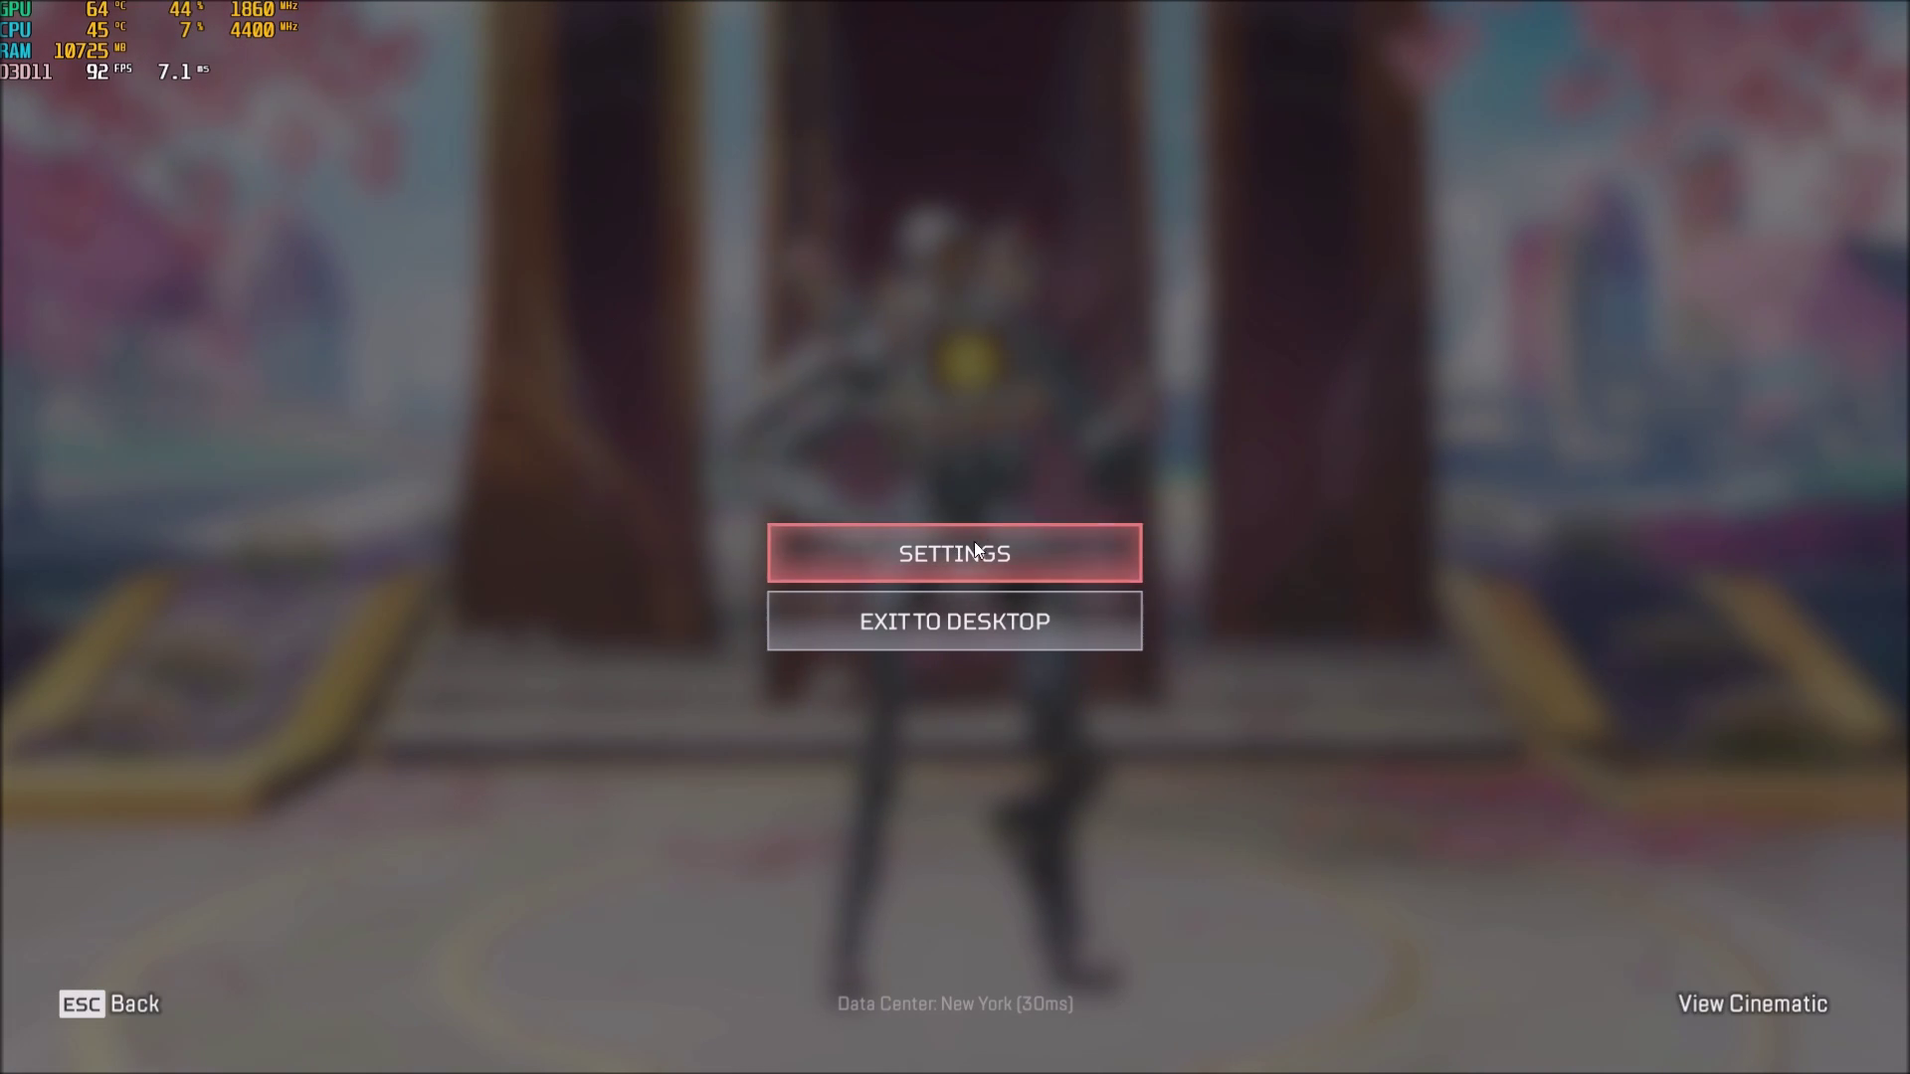
{"action": "left_click", "coordinate": [975, 553]}
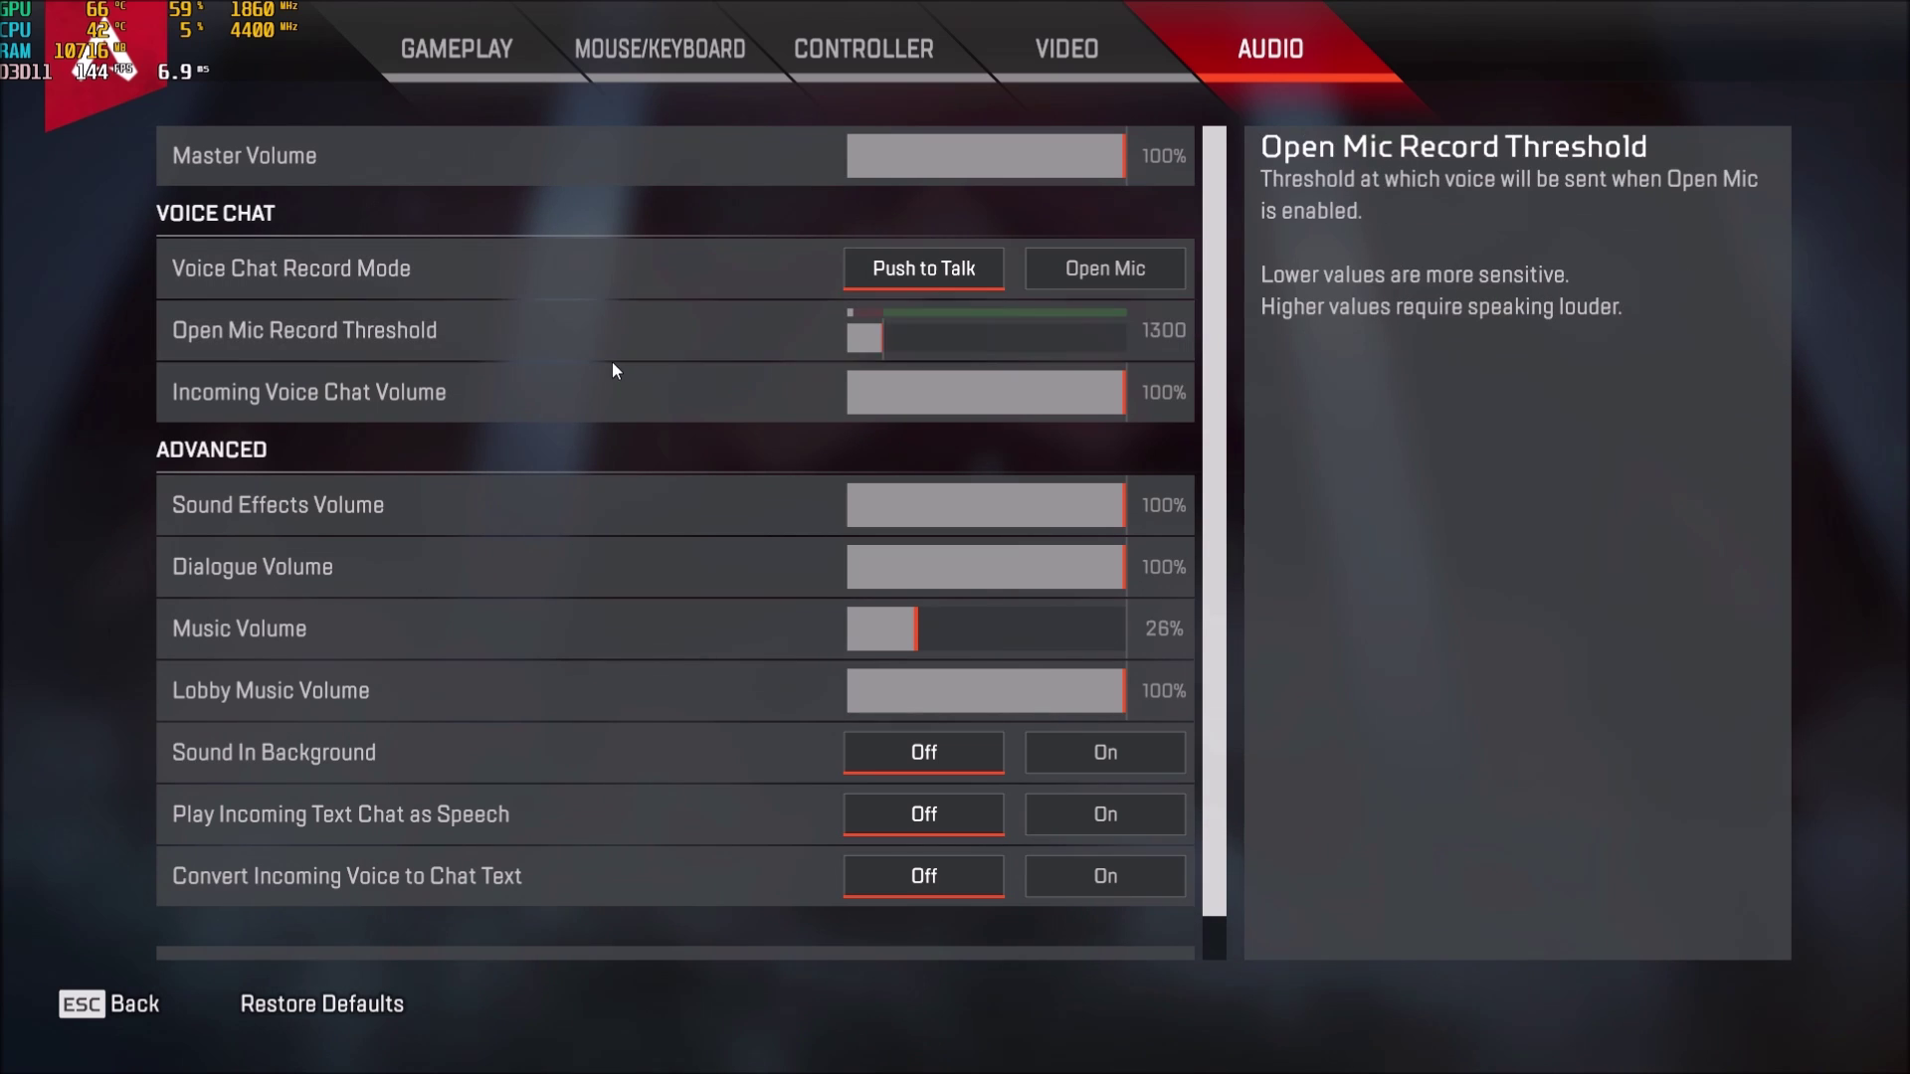
{"action": "left_click", "coordinate": [1022, 54]}
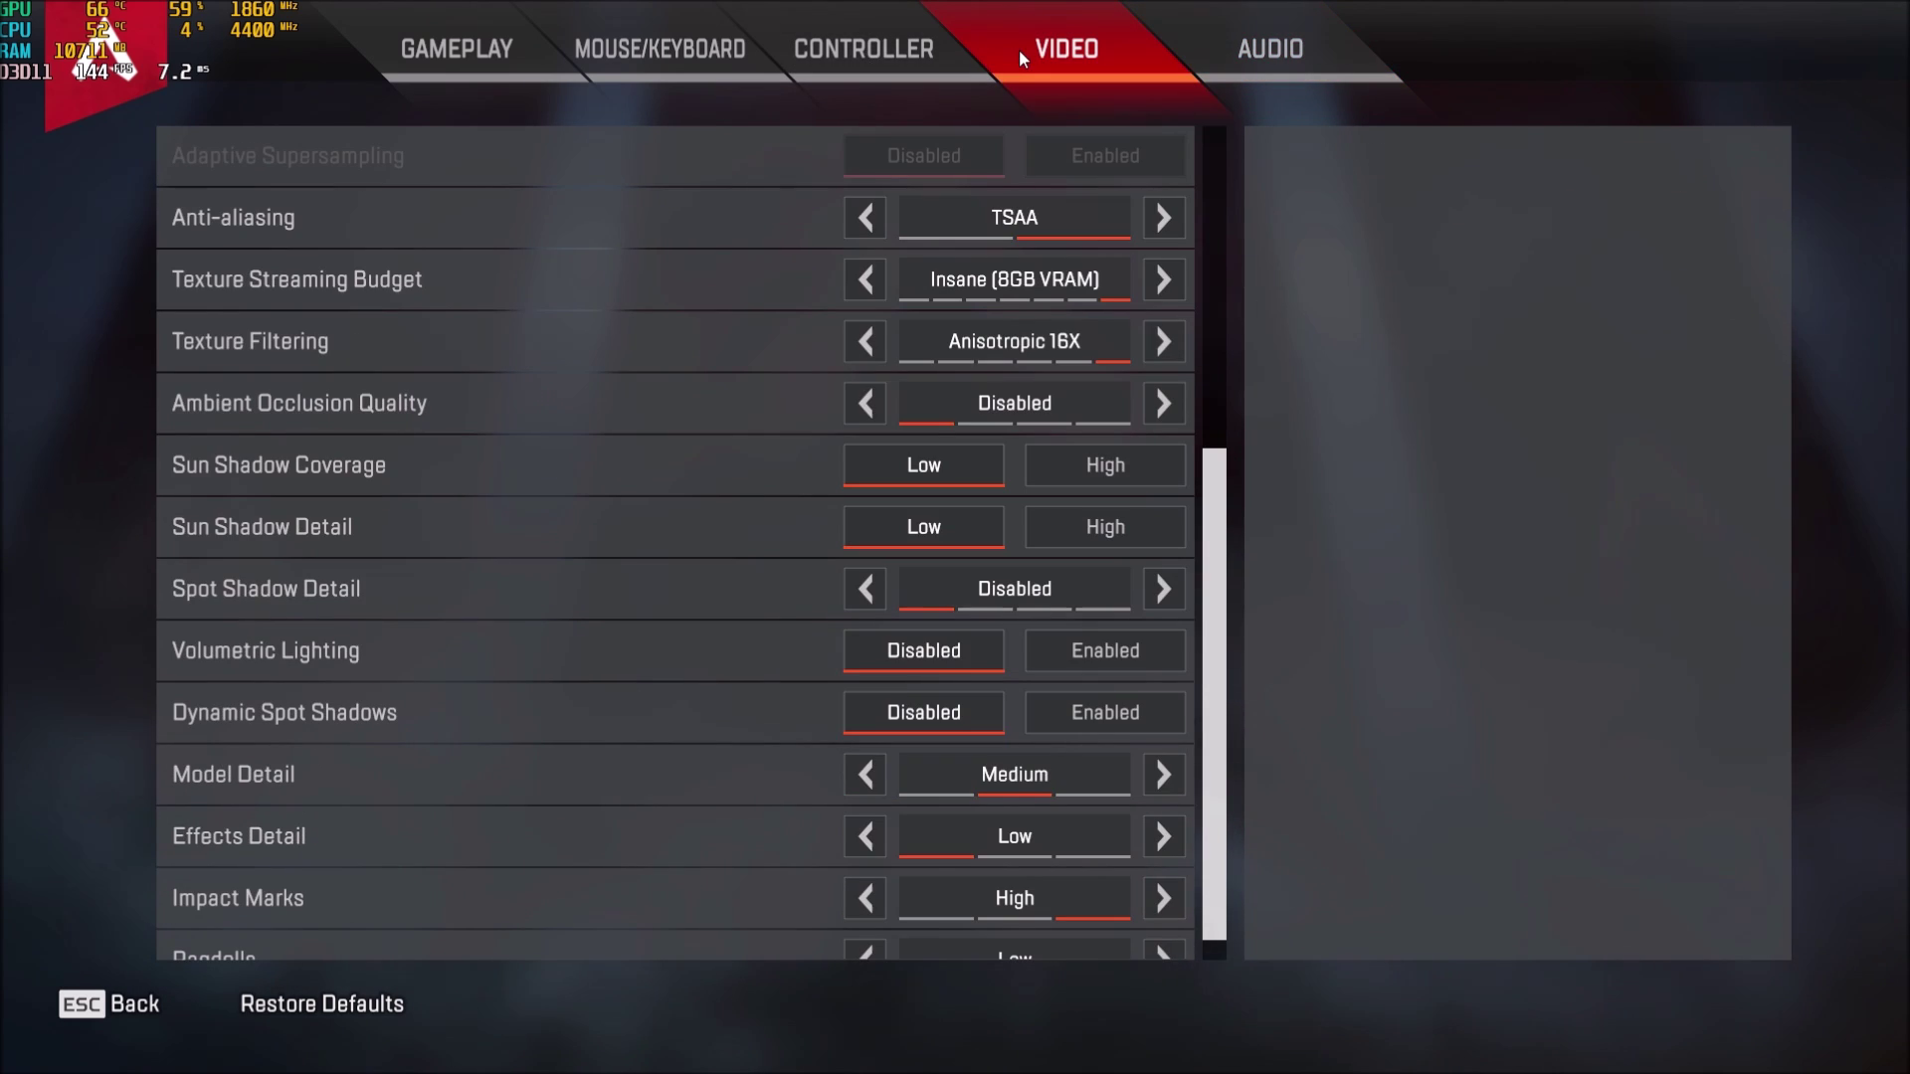
{"action": "scroll", "coordinate": [611, 285], "scroll_direction": "up", "scroll_amount": 5}
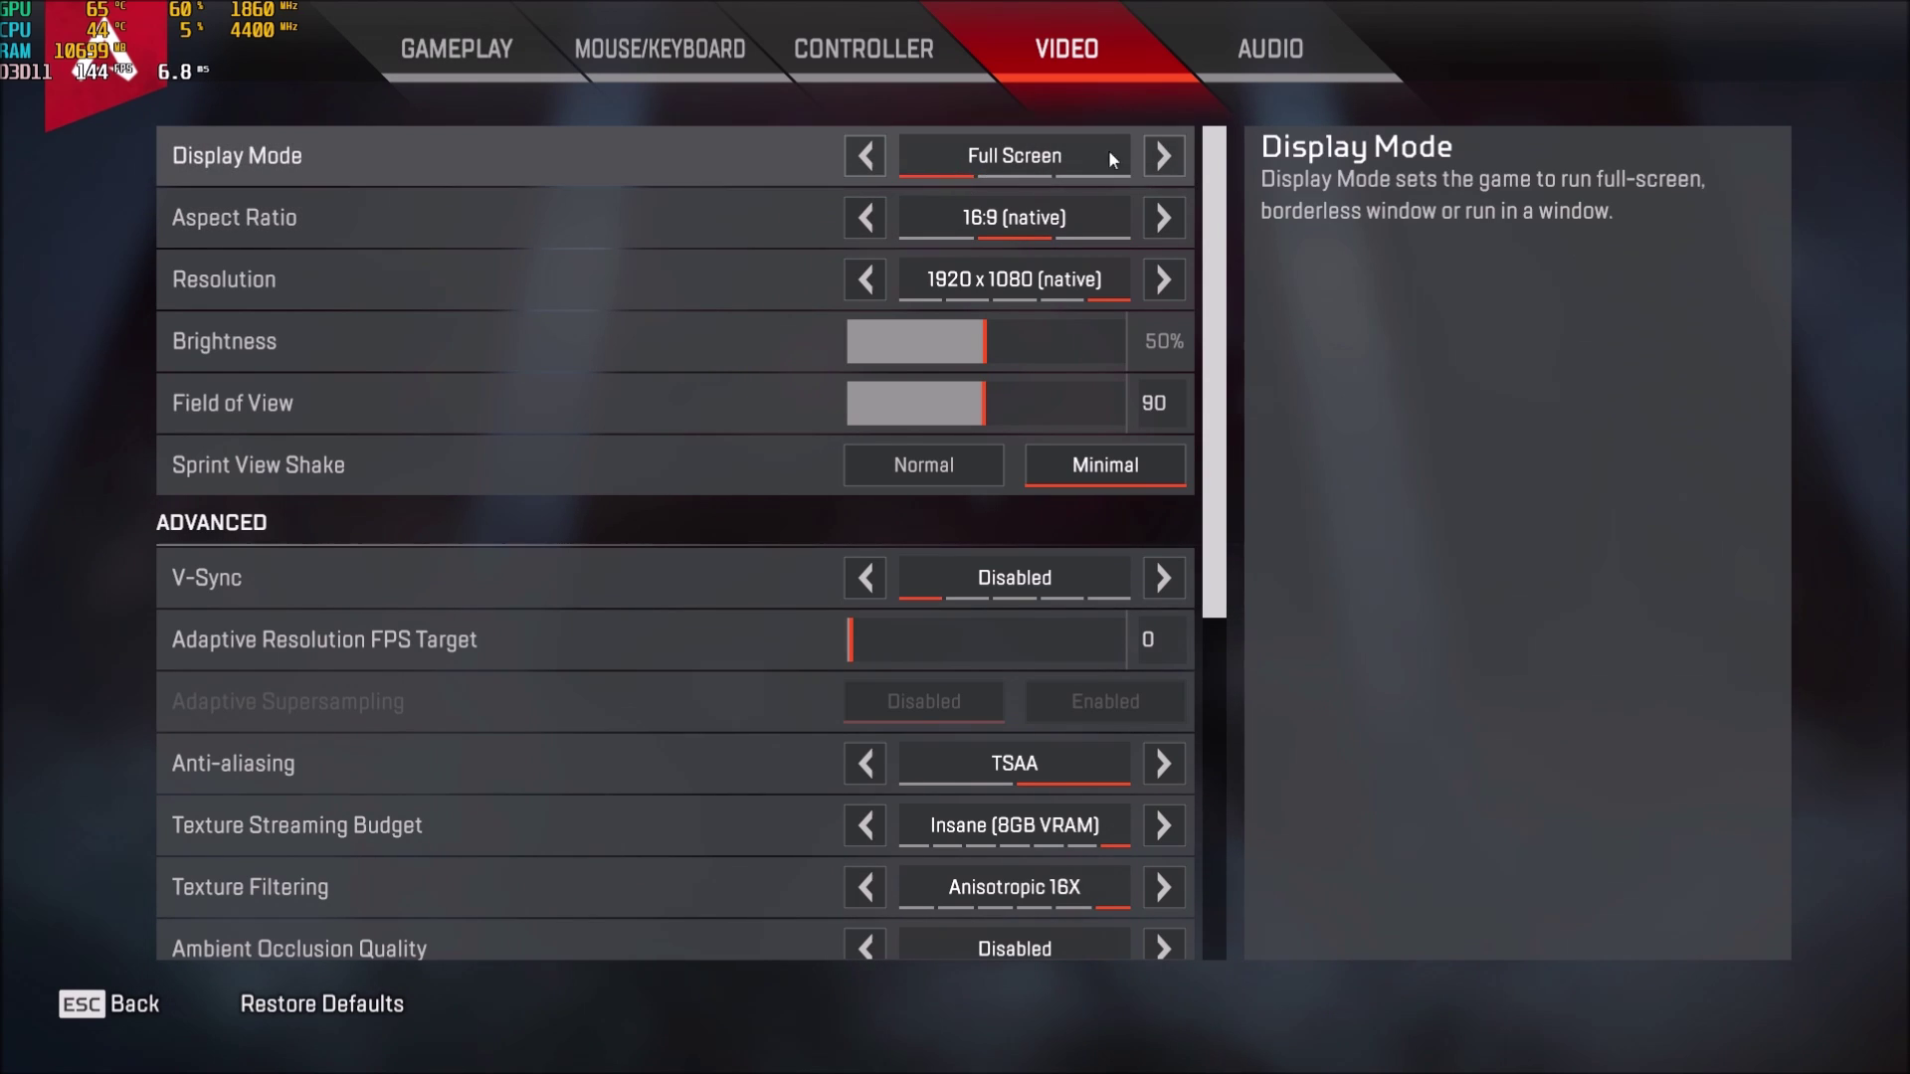
Try the Borderless Window display mode and switch back to Full Screen
{"action": "left_click", "coordinate": [1161, 157]}
{"action": "left_click", "coordinate": [1163, 159]}
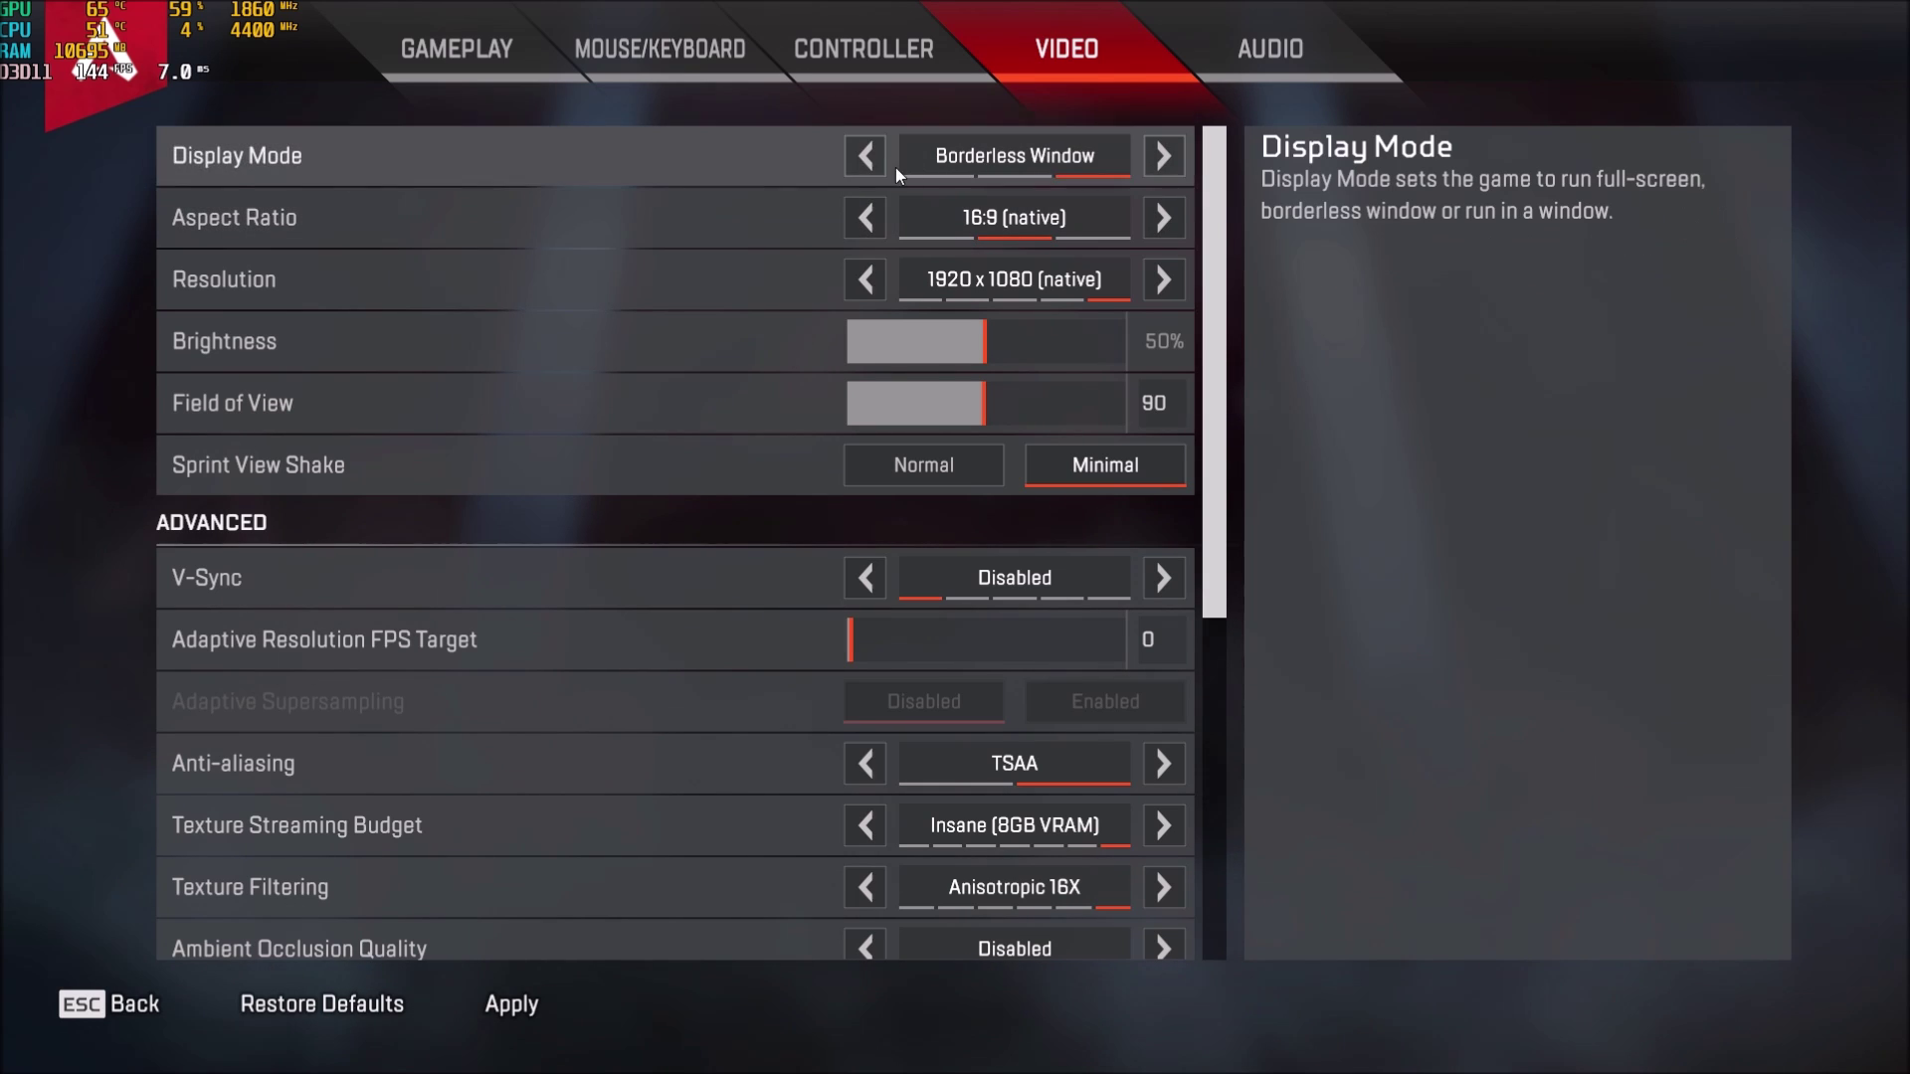
{"action": "double_click", "coordinate": [865, 161]}
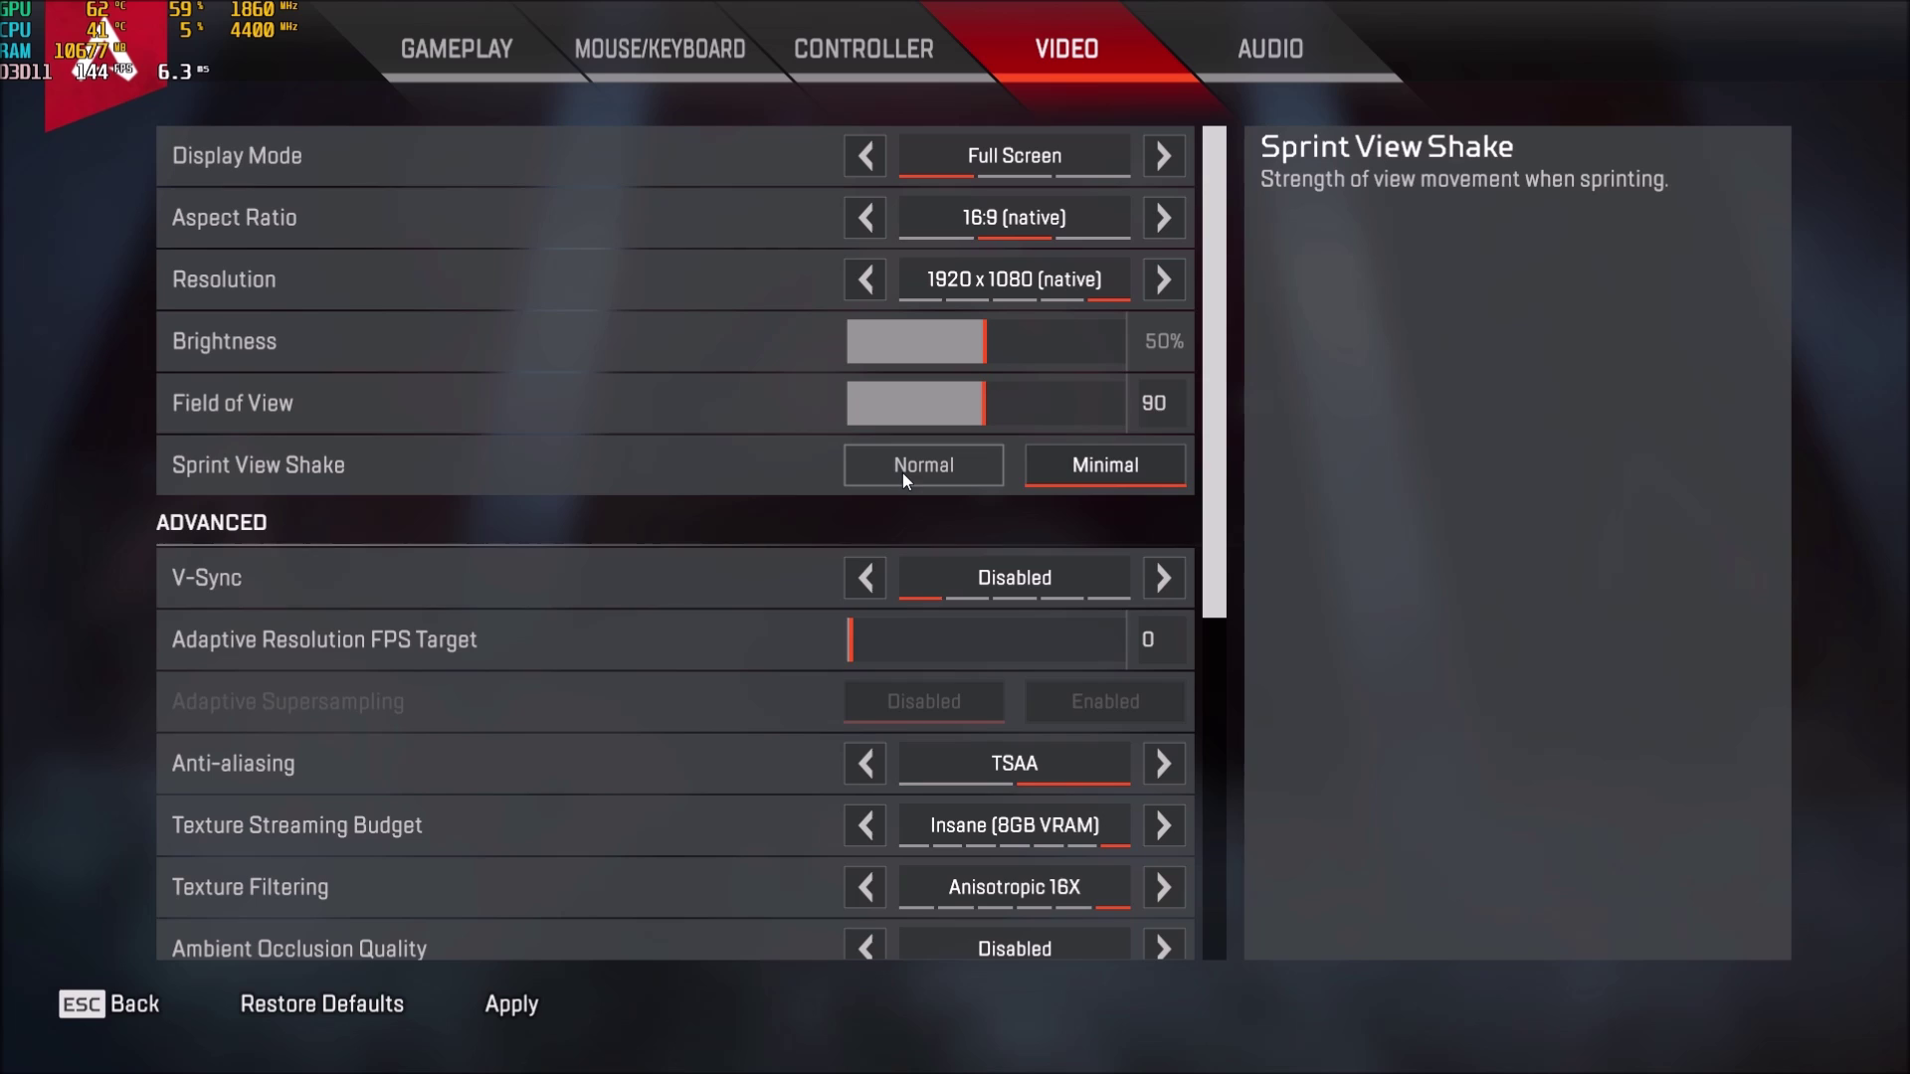
Try setting Anti-aliasing to None in the advanced video settings and return it to TSAA
{"action": "scroll", "coordinate": [480, 772], "scroll_direction": "down", "scroll_amount": 3}
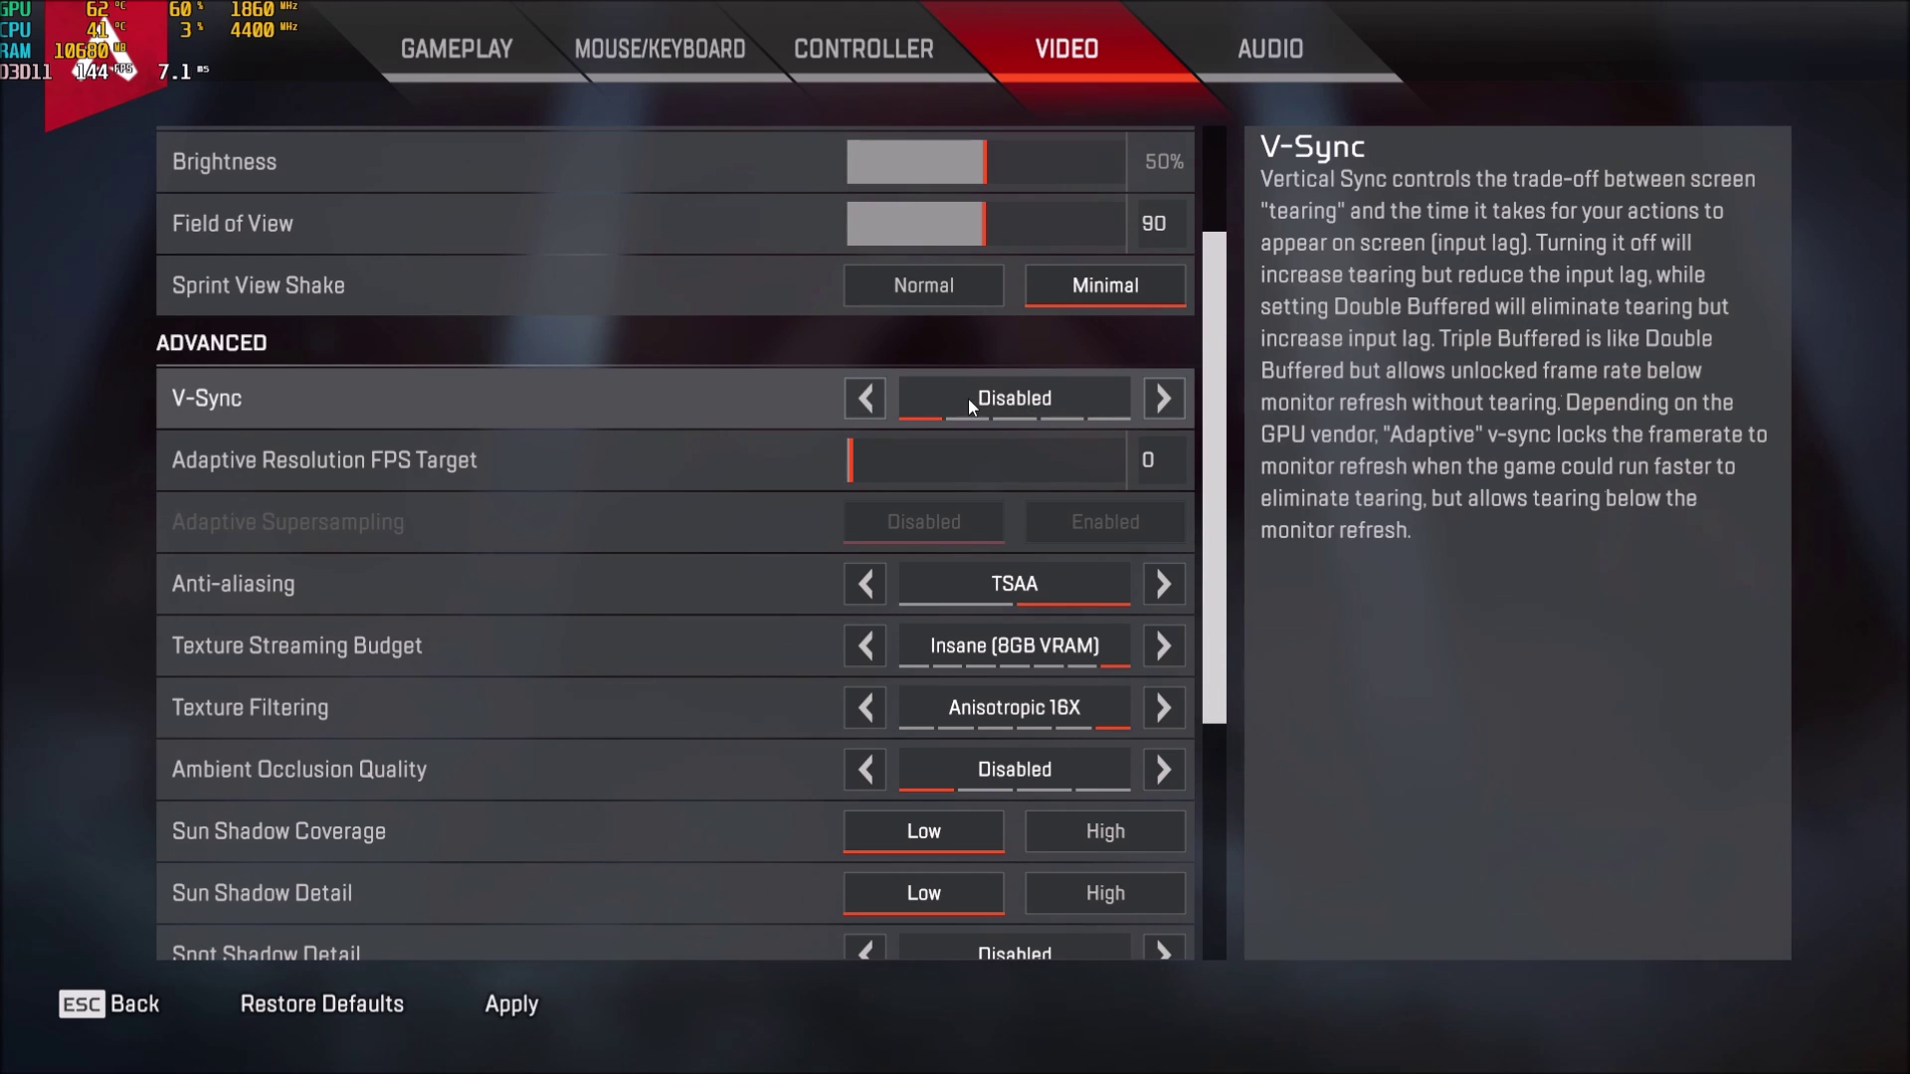
{"action": "scroll", "coordinate": [979, 408], "scroll_direction": "down", "scroll_amount": 3}
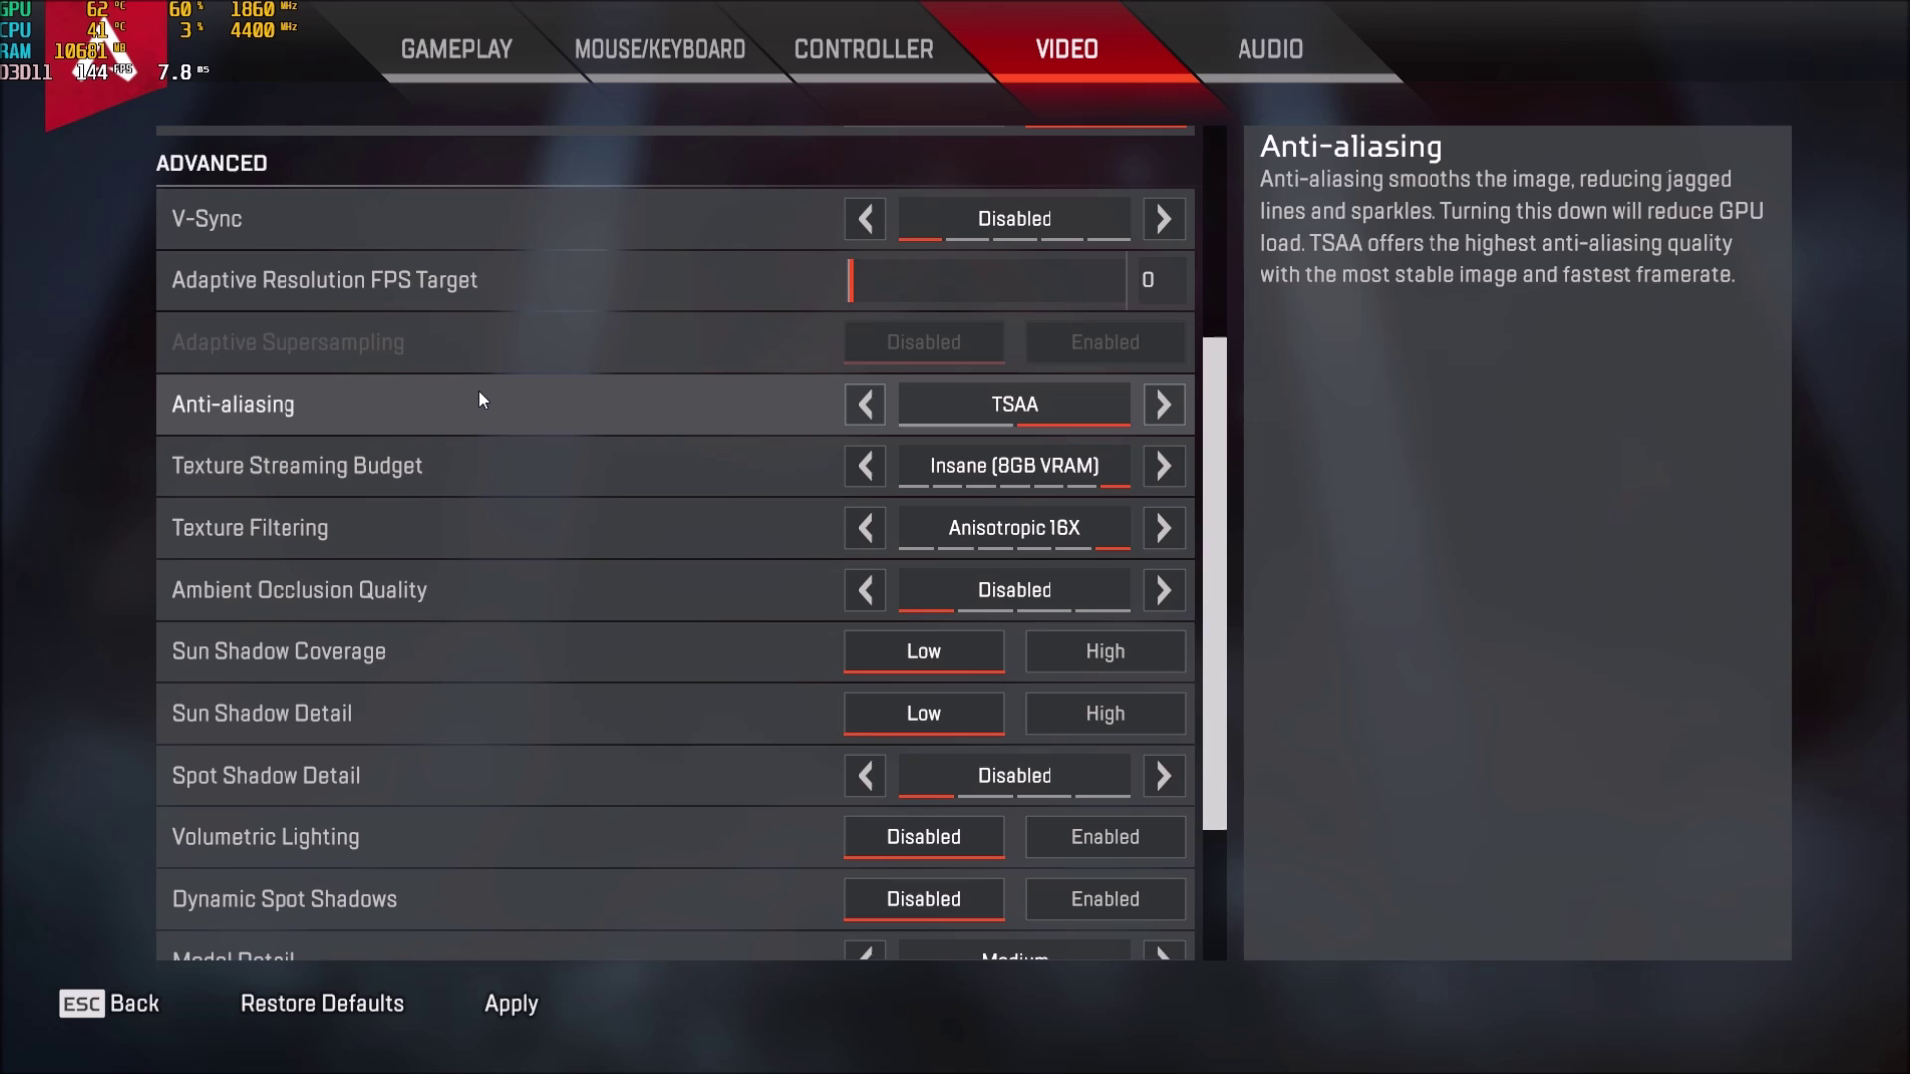
{"action": "left_click", "coordinate": [884, 396]}
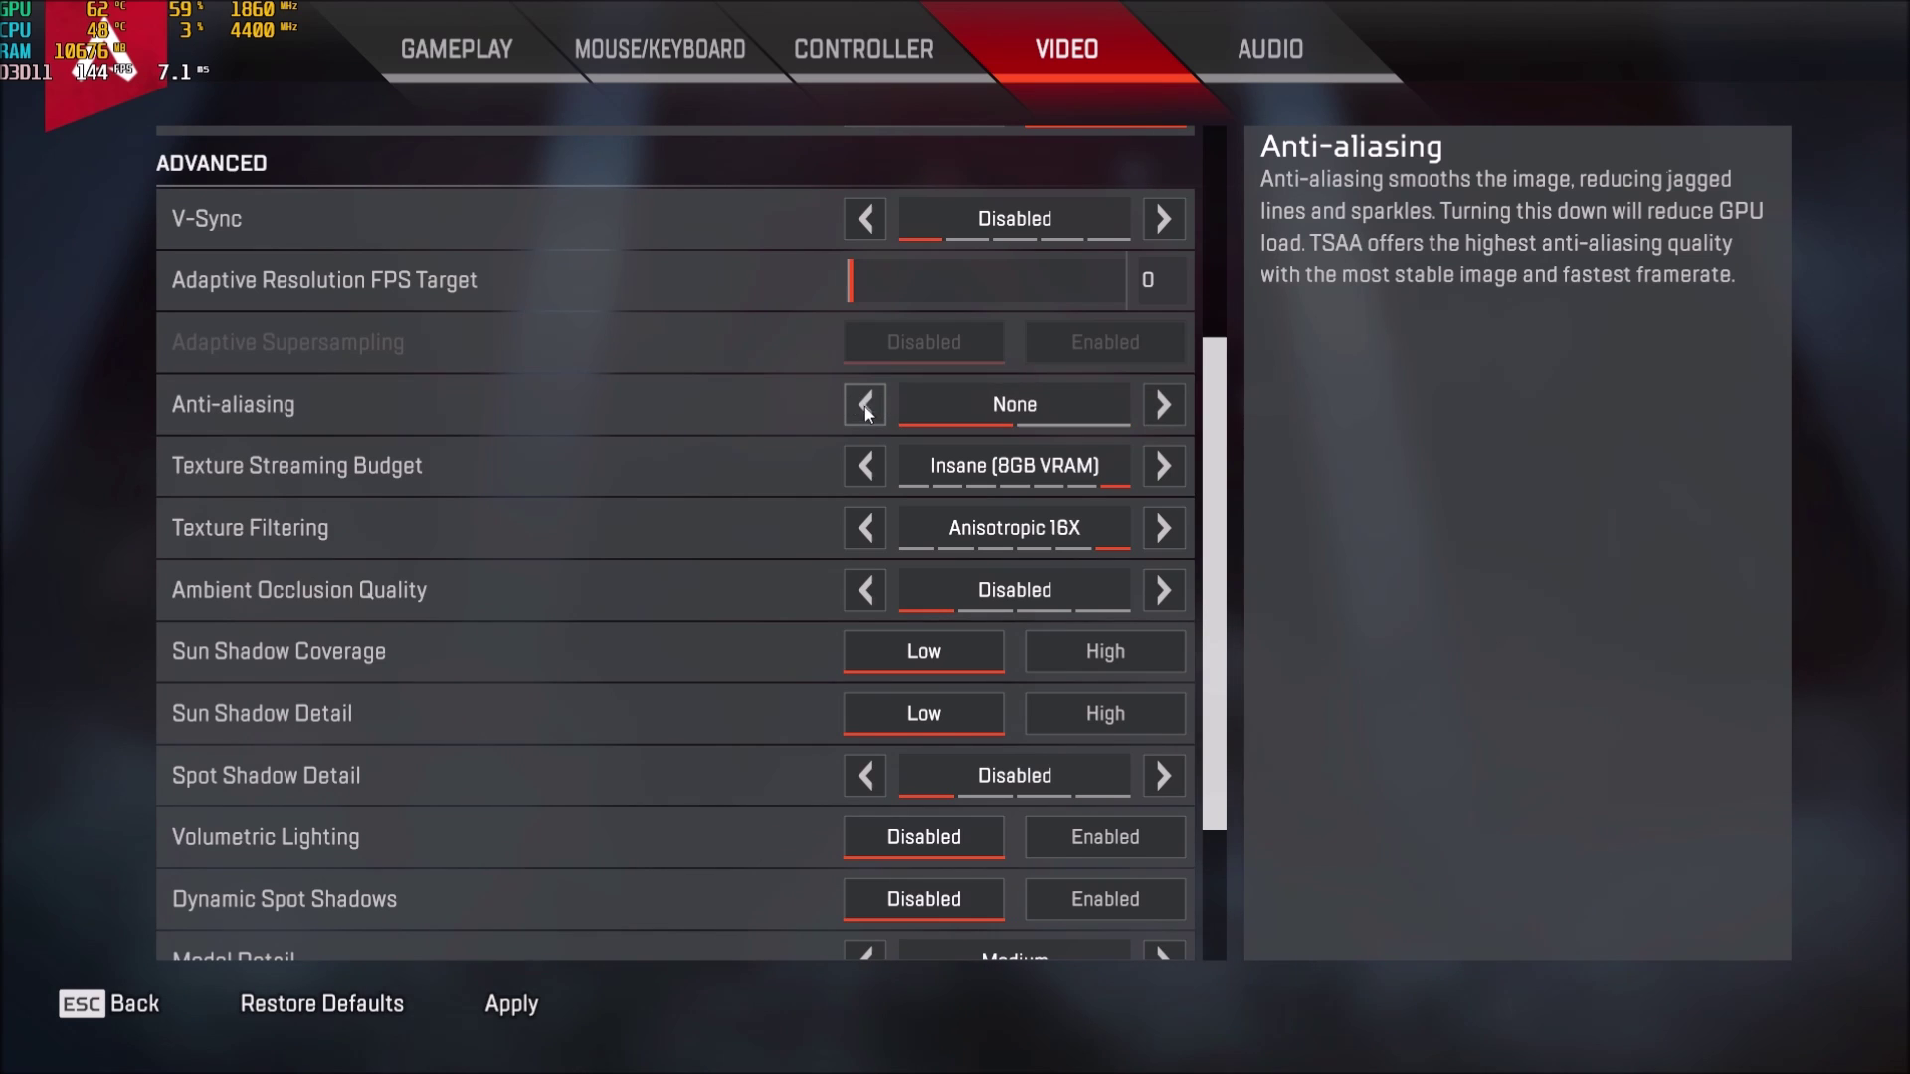
{"action": "left_click", "coordinate": [1163, 406]}
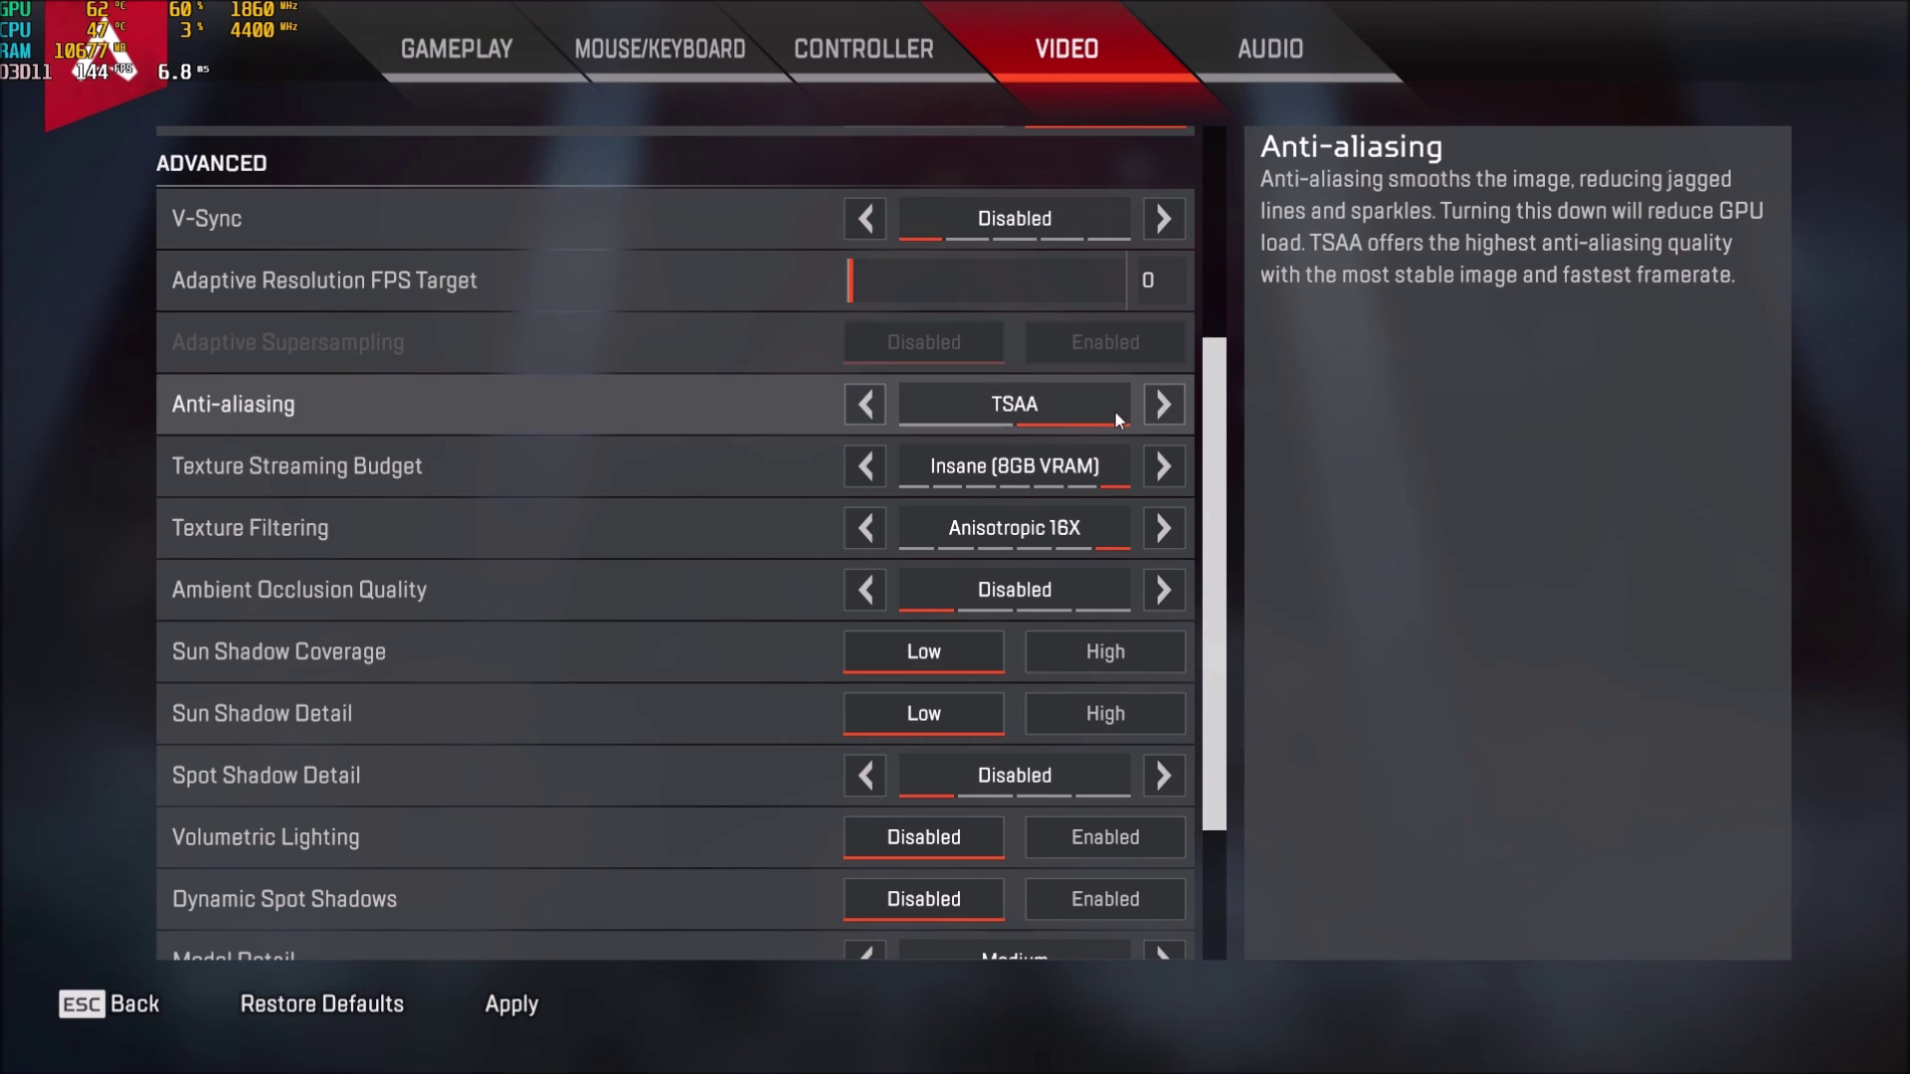
{"action": "left_click", "coordinate": [864, 405]}
{"action": "left_click", "coordinate": [1061, 423]}
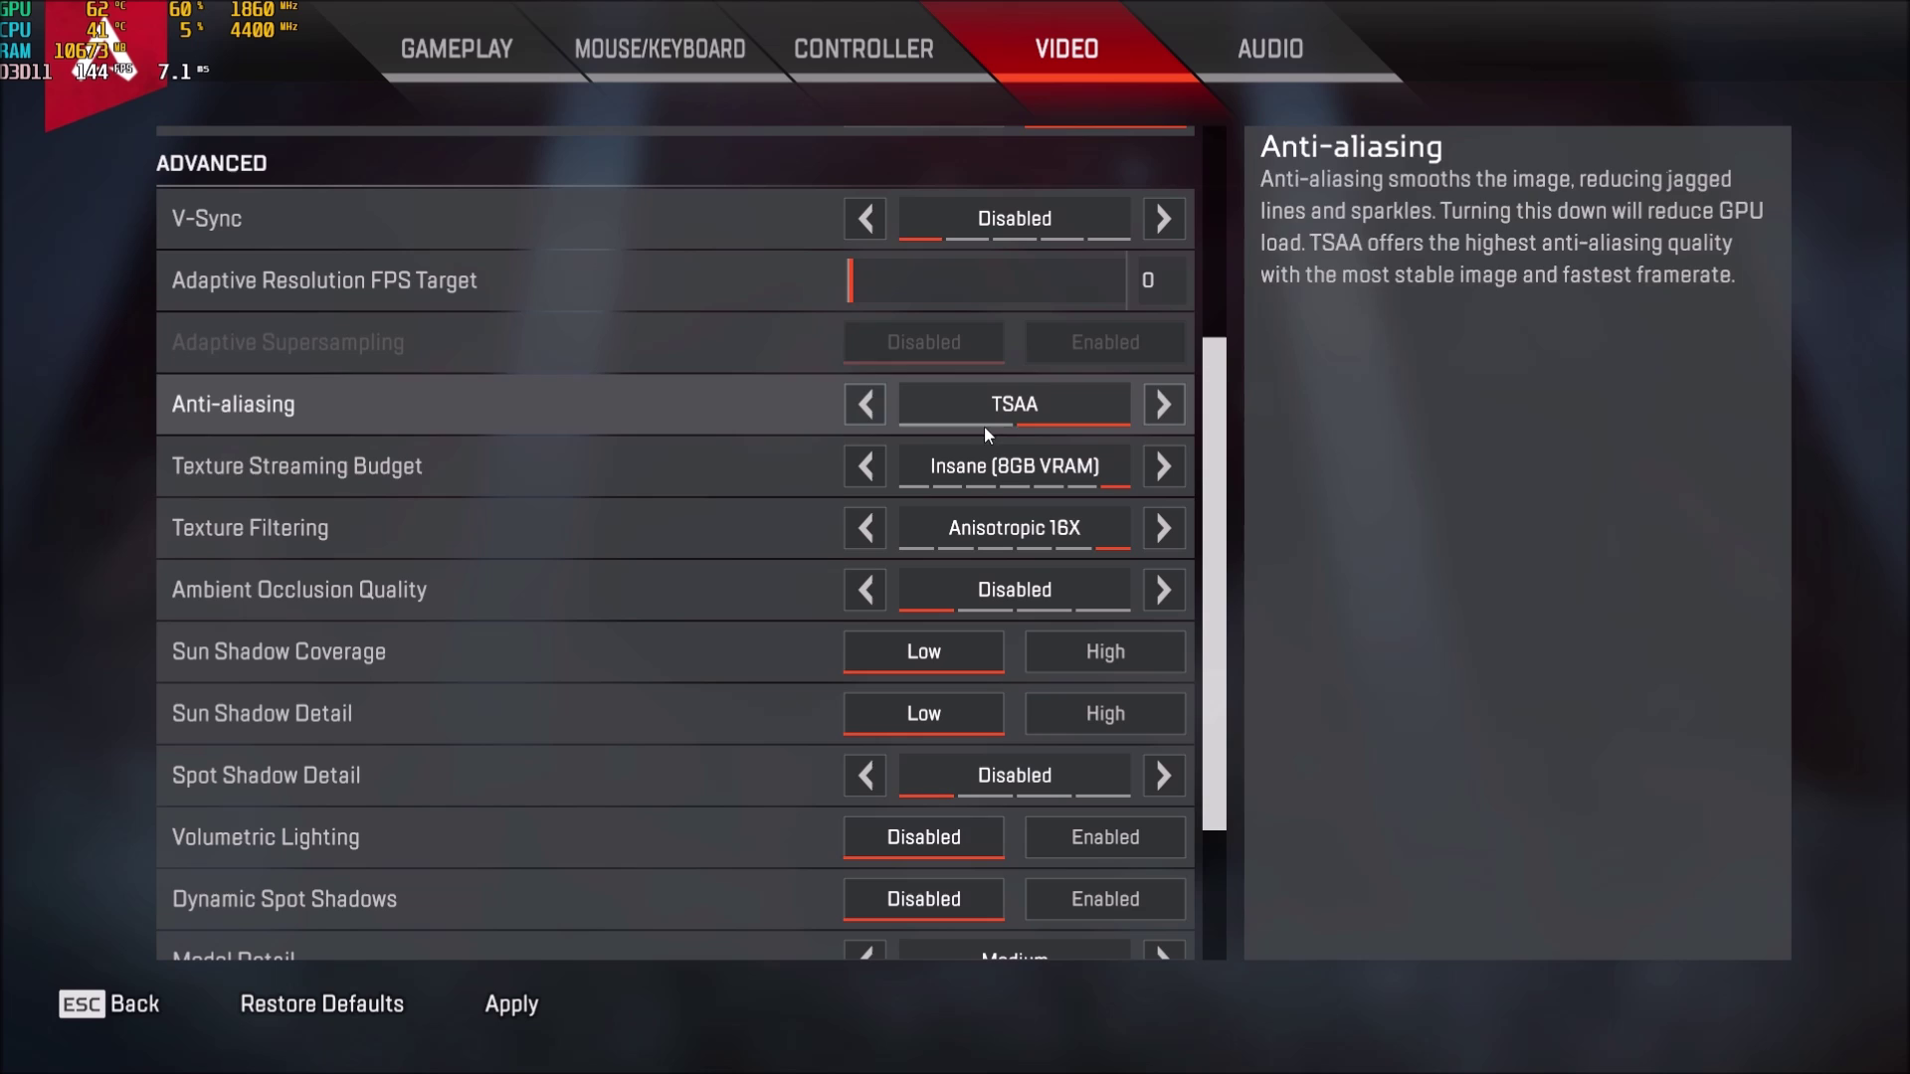
{"action": "left_click", "coordinate": [1037, 415]}
{"action": "left_click", "coordinate": [1158, 408]}
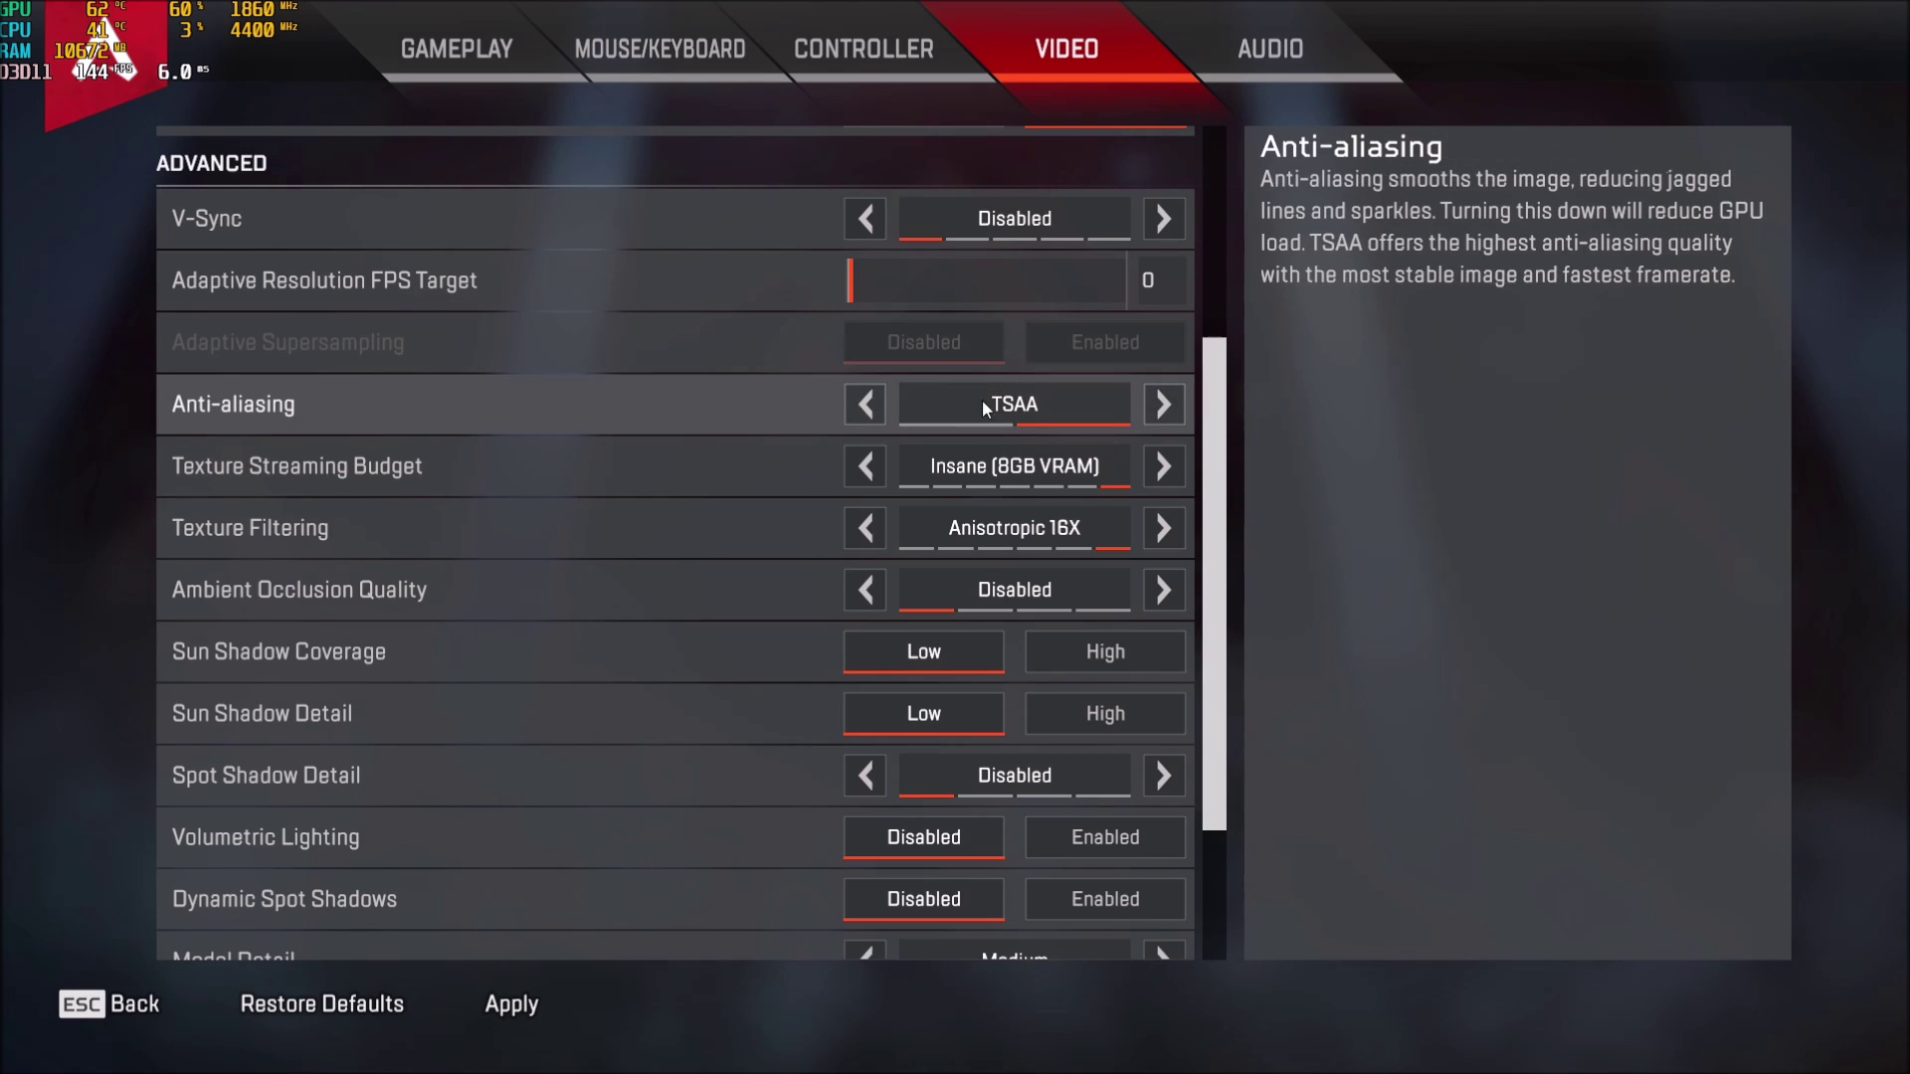
Try lowering Texture Streaming Budget to None and Texture Filtering to Bilinear, one level at a time
{"action": "scroll", "coordinate": [990, 437], "scroll_direction": "down", "scroll_amount": 1}
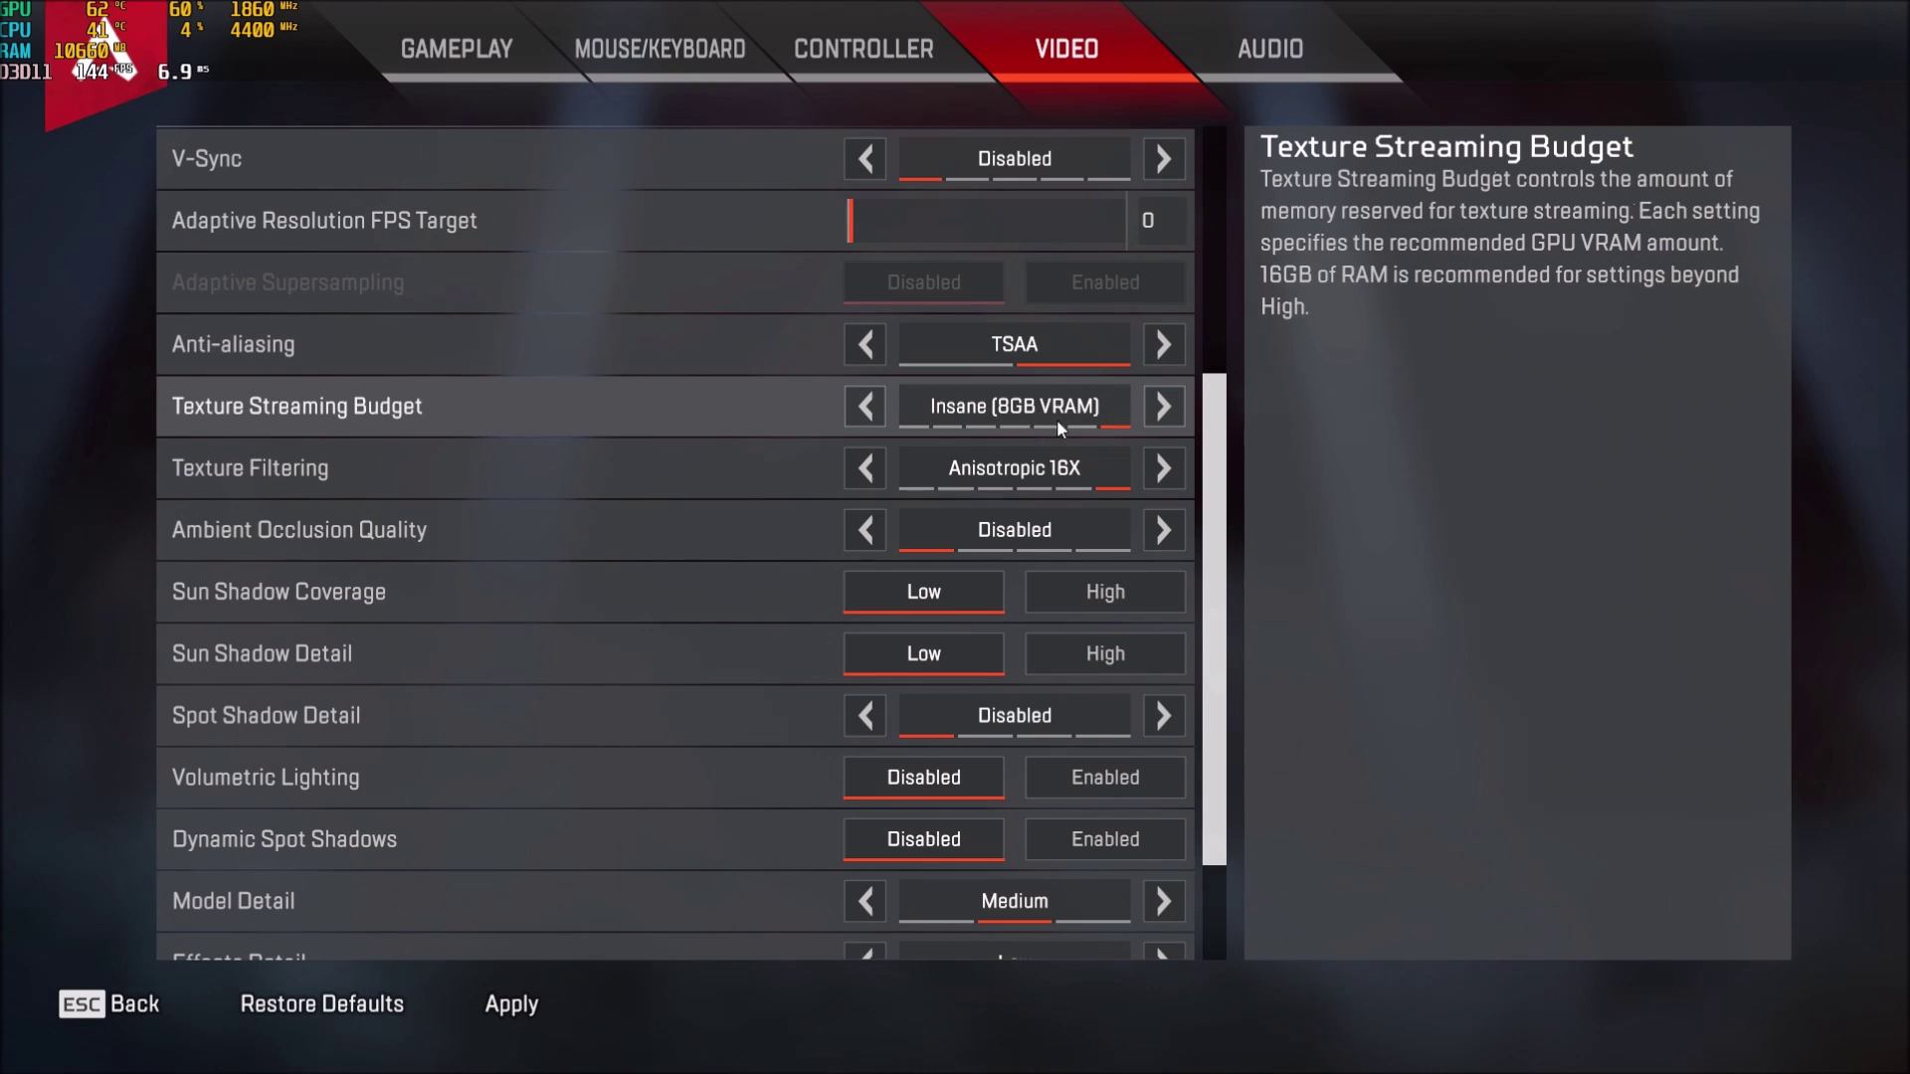
{"action": "left_click", "coordinate": [866, 407]}
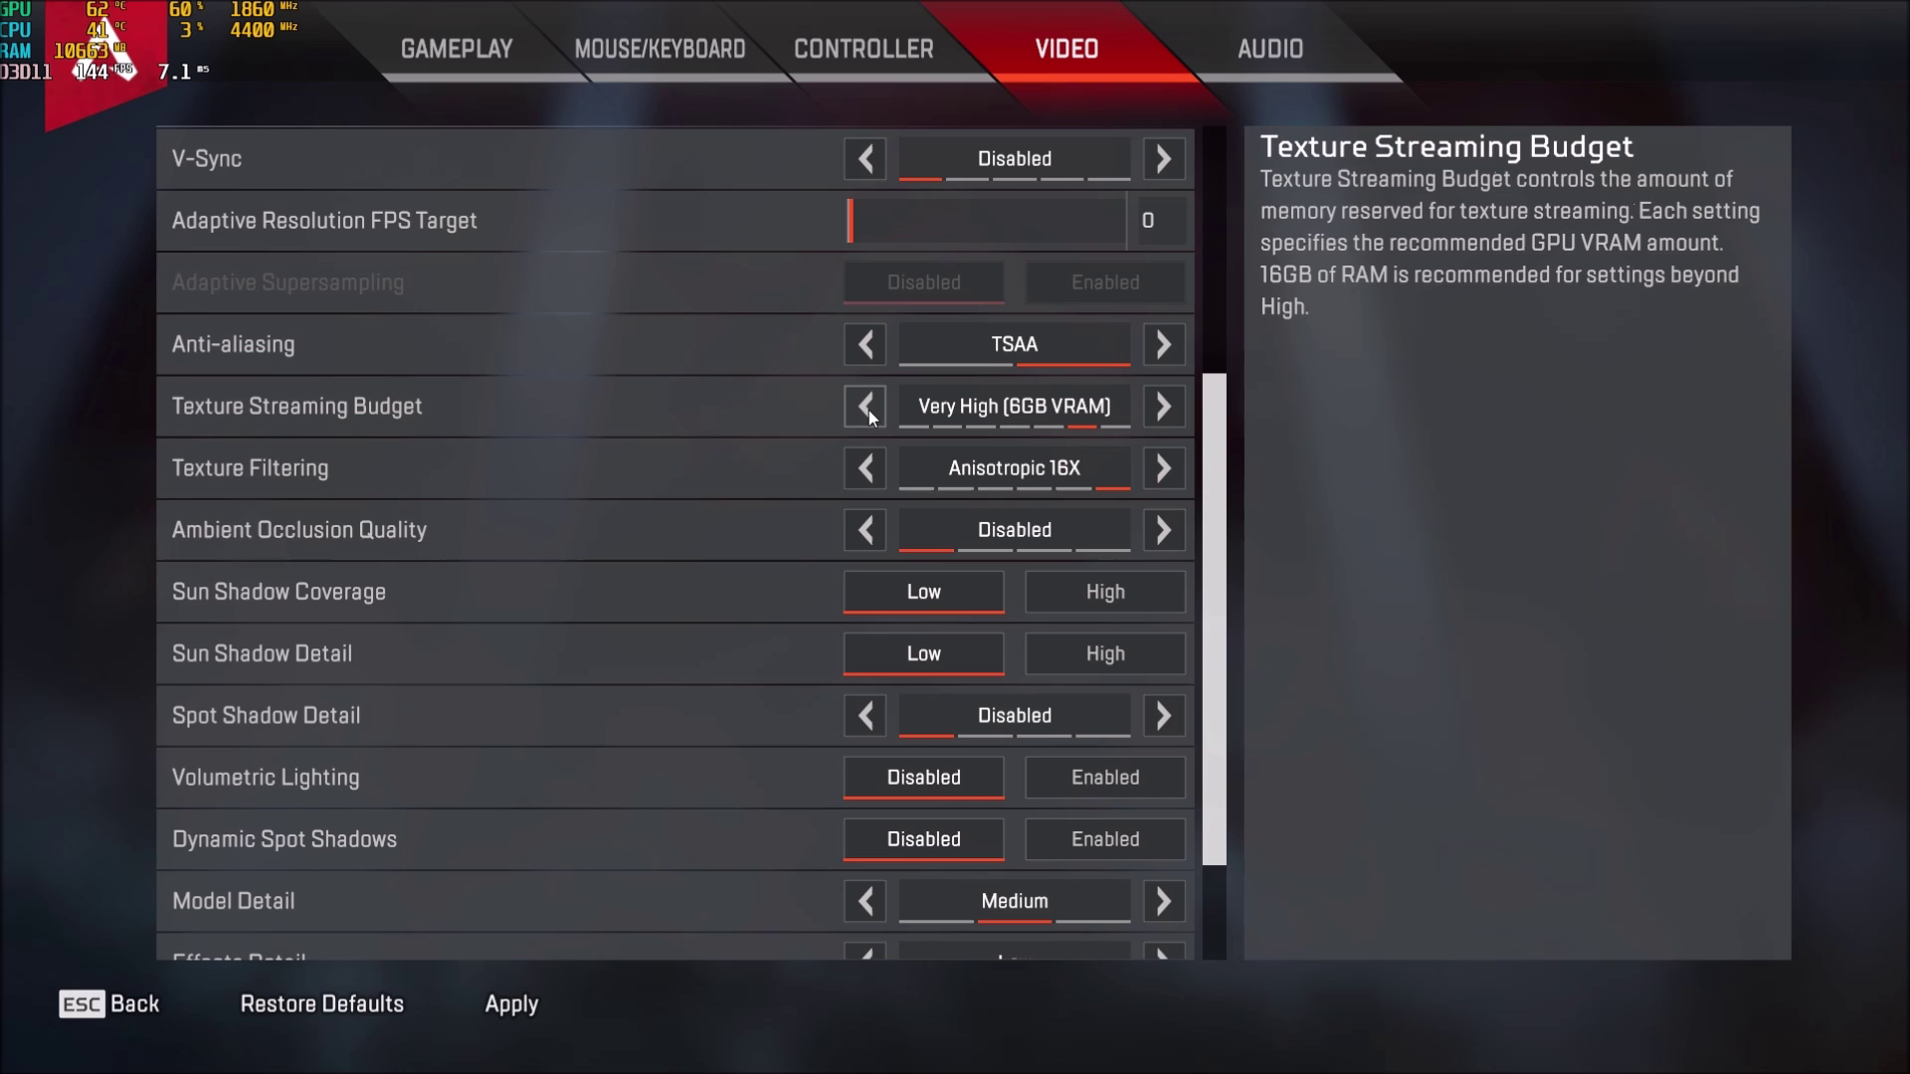
{"action": "left_click", "coordinate": [884, 470]}
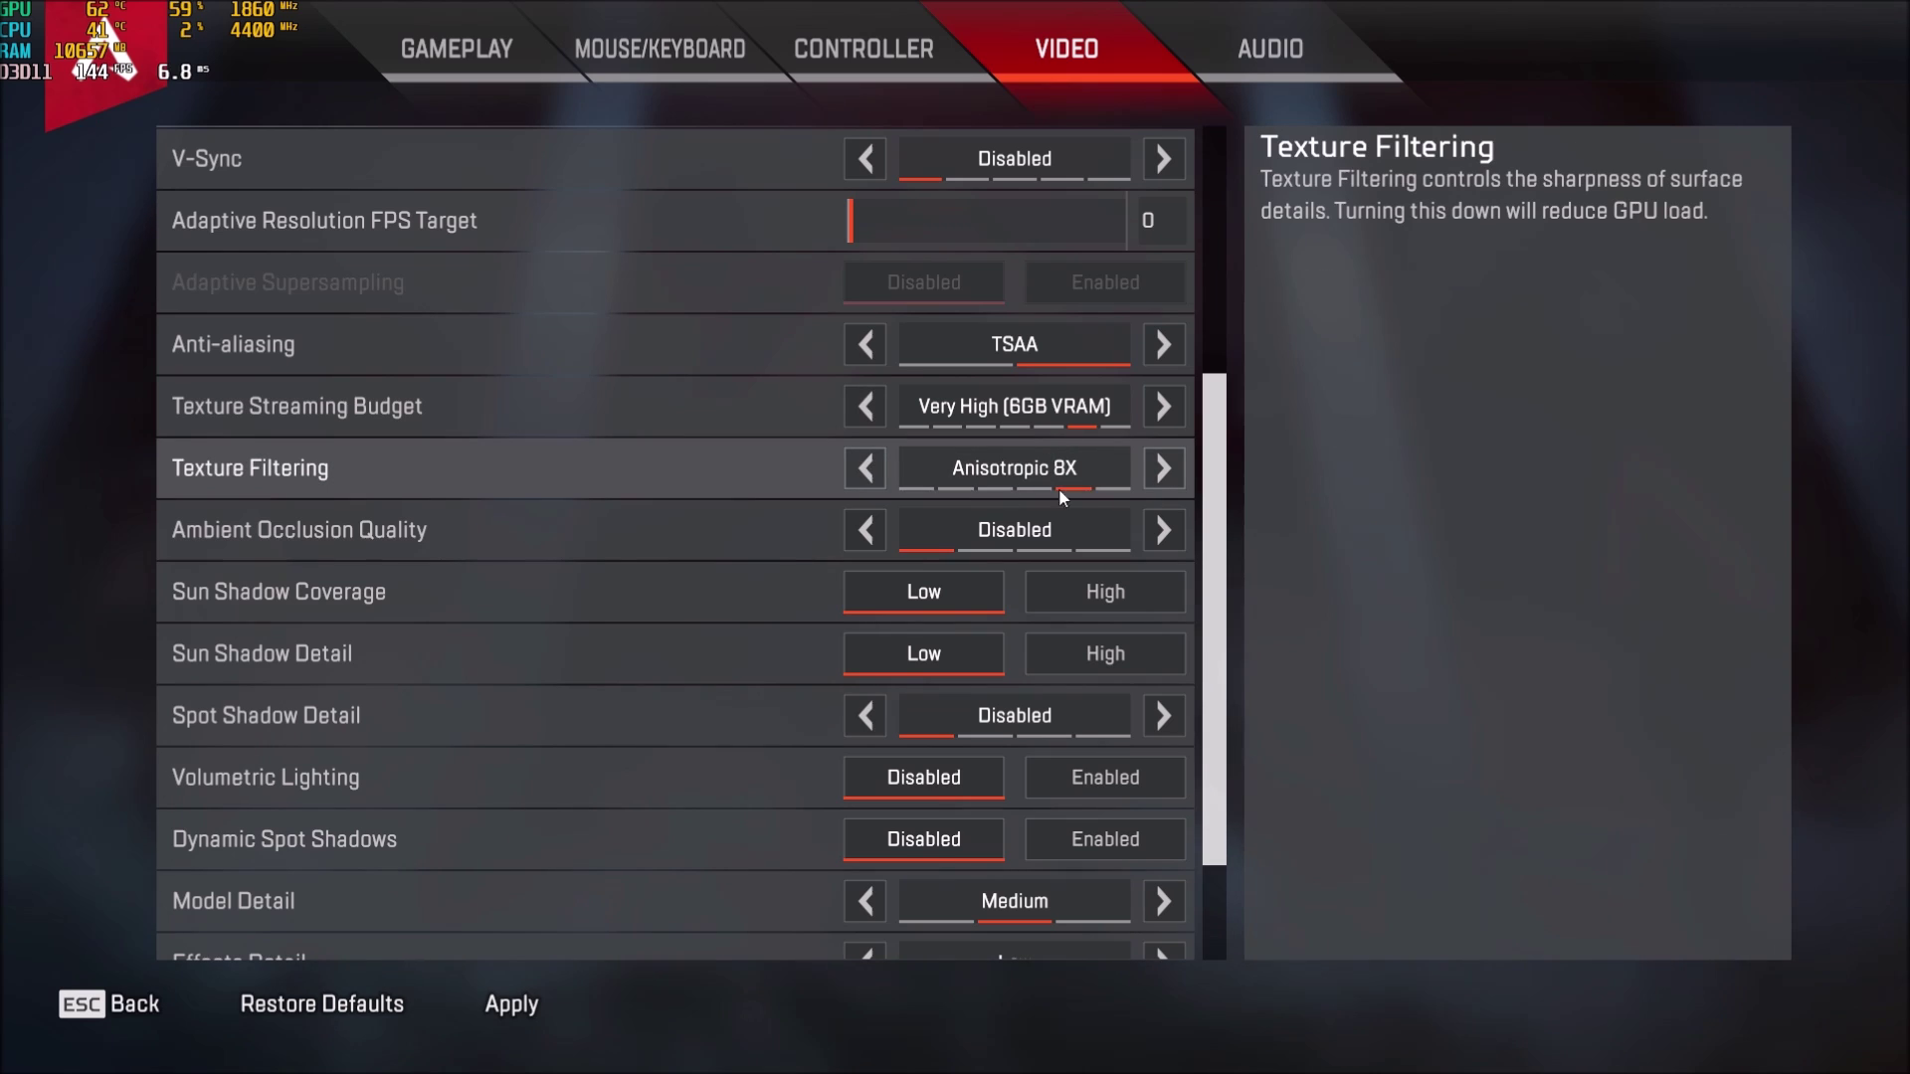
{"action": "left_click", "coordinate": [865, 405]}
{"action": "left_click", "coordinate": [862, 468]}
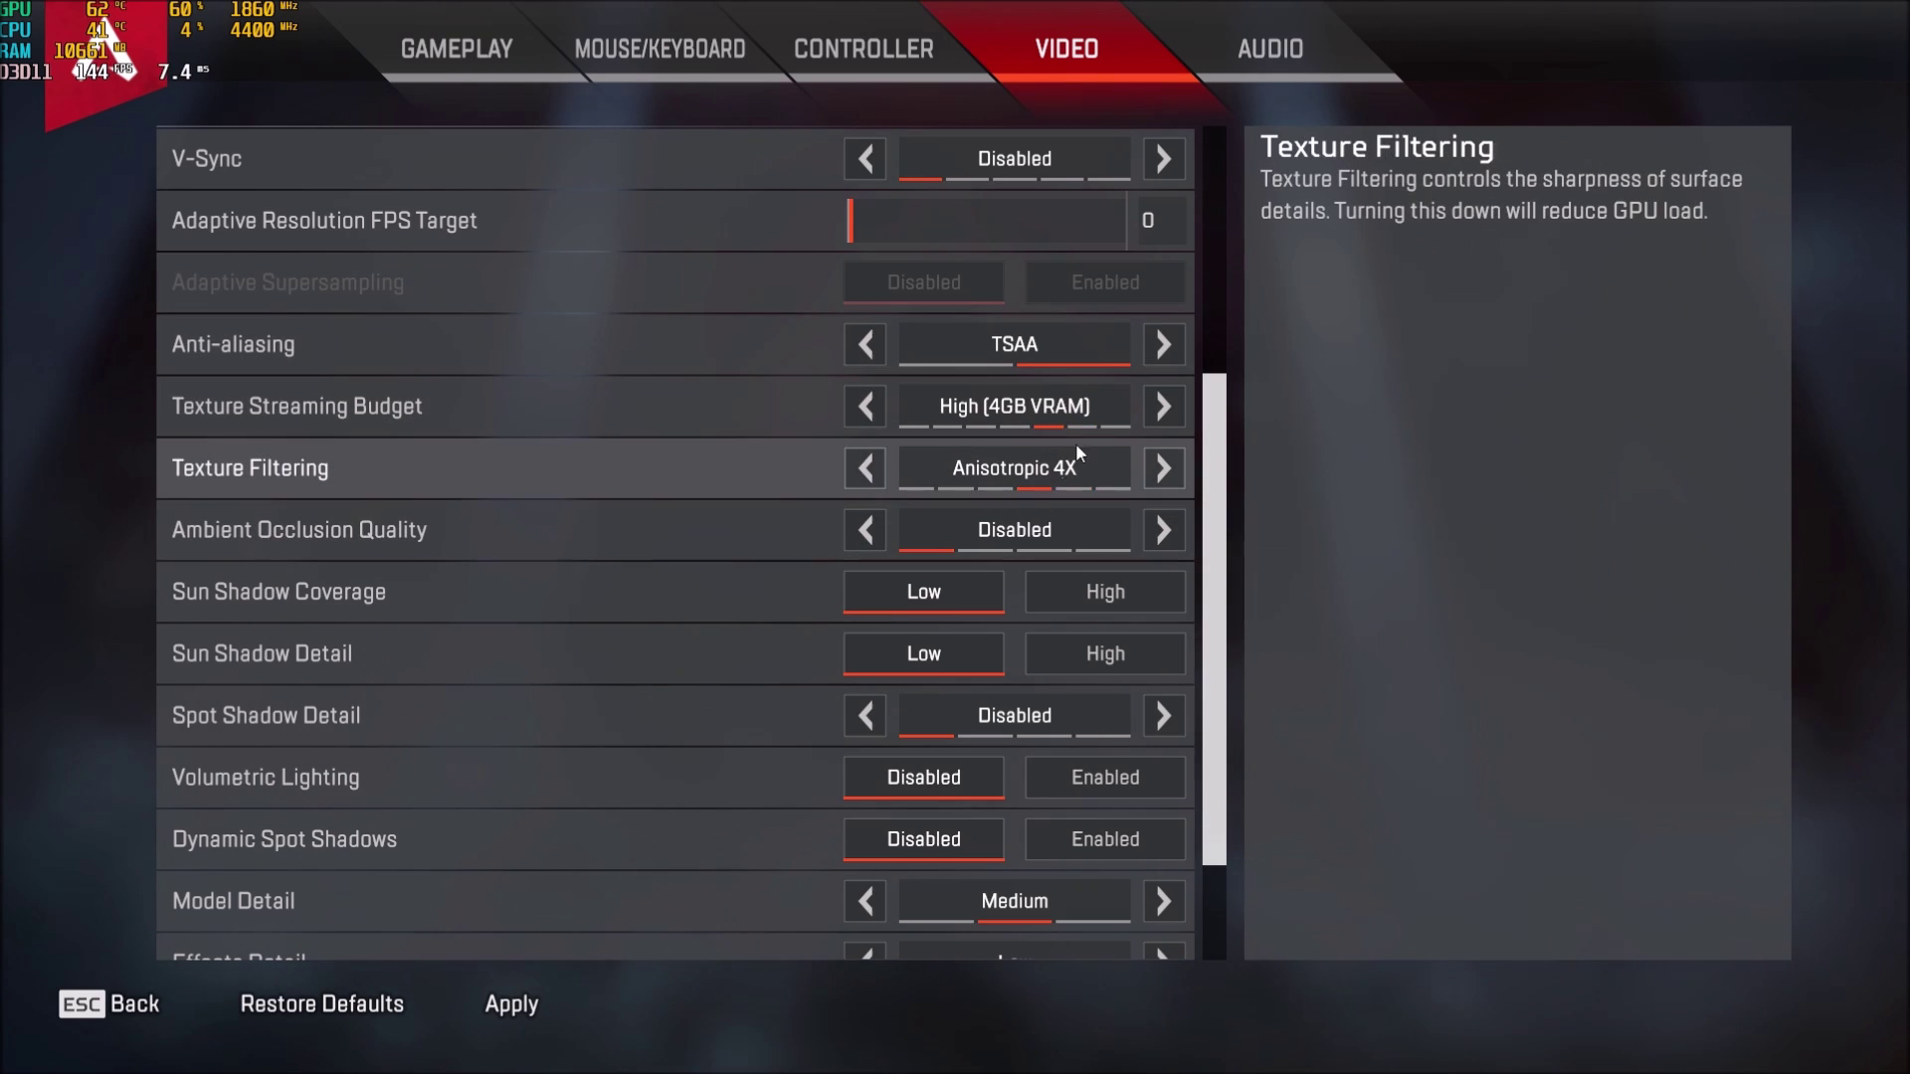
{"action": "left_click", "coordinate": [864, 406]}
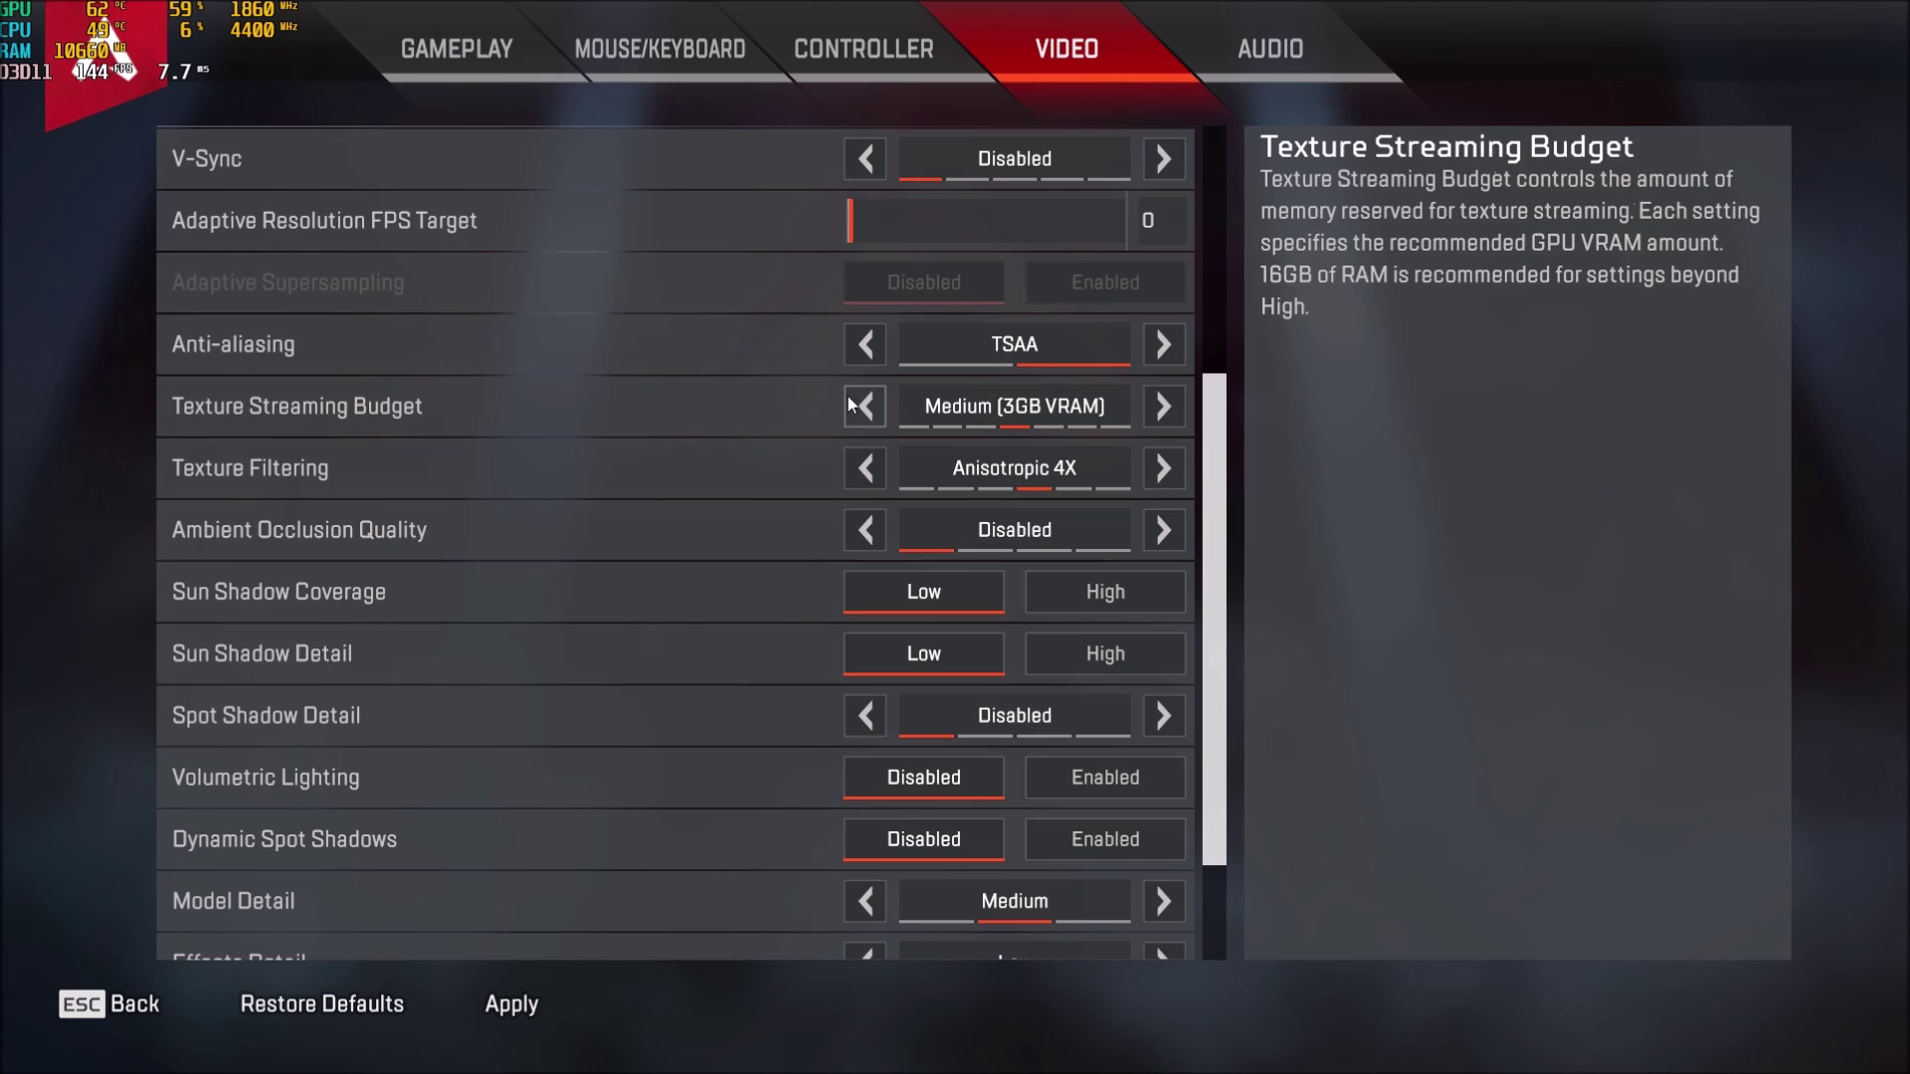
{"action": "left_click", "coordinate": [868, 468]}
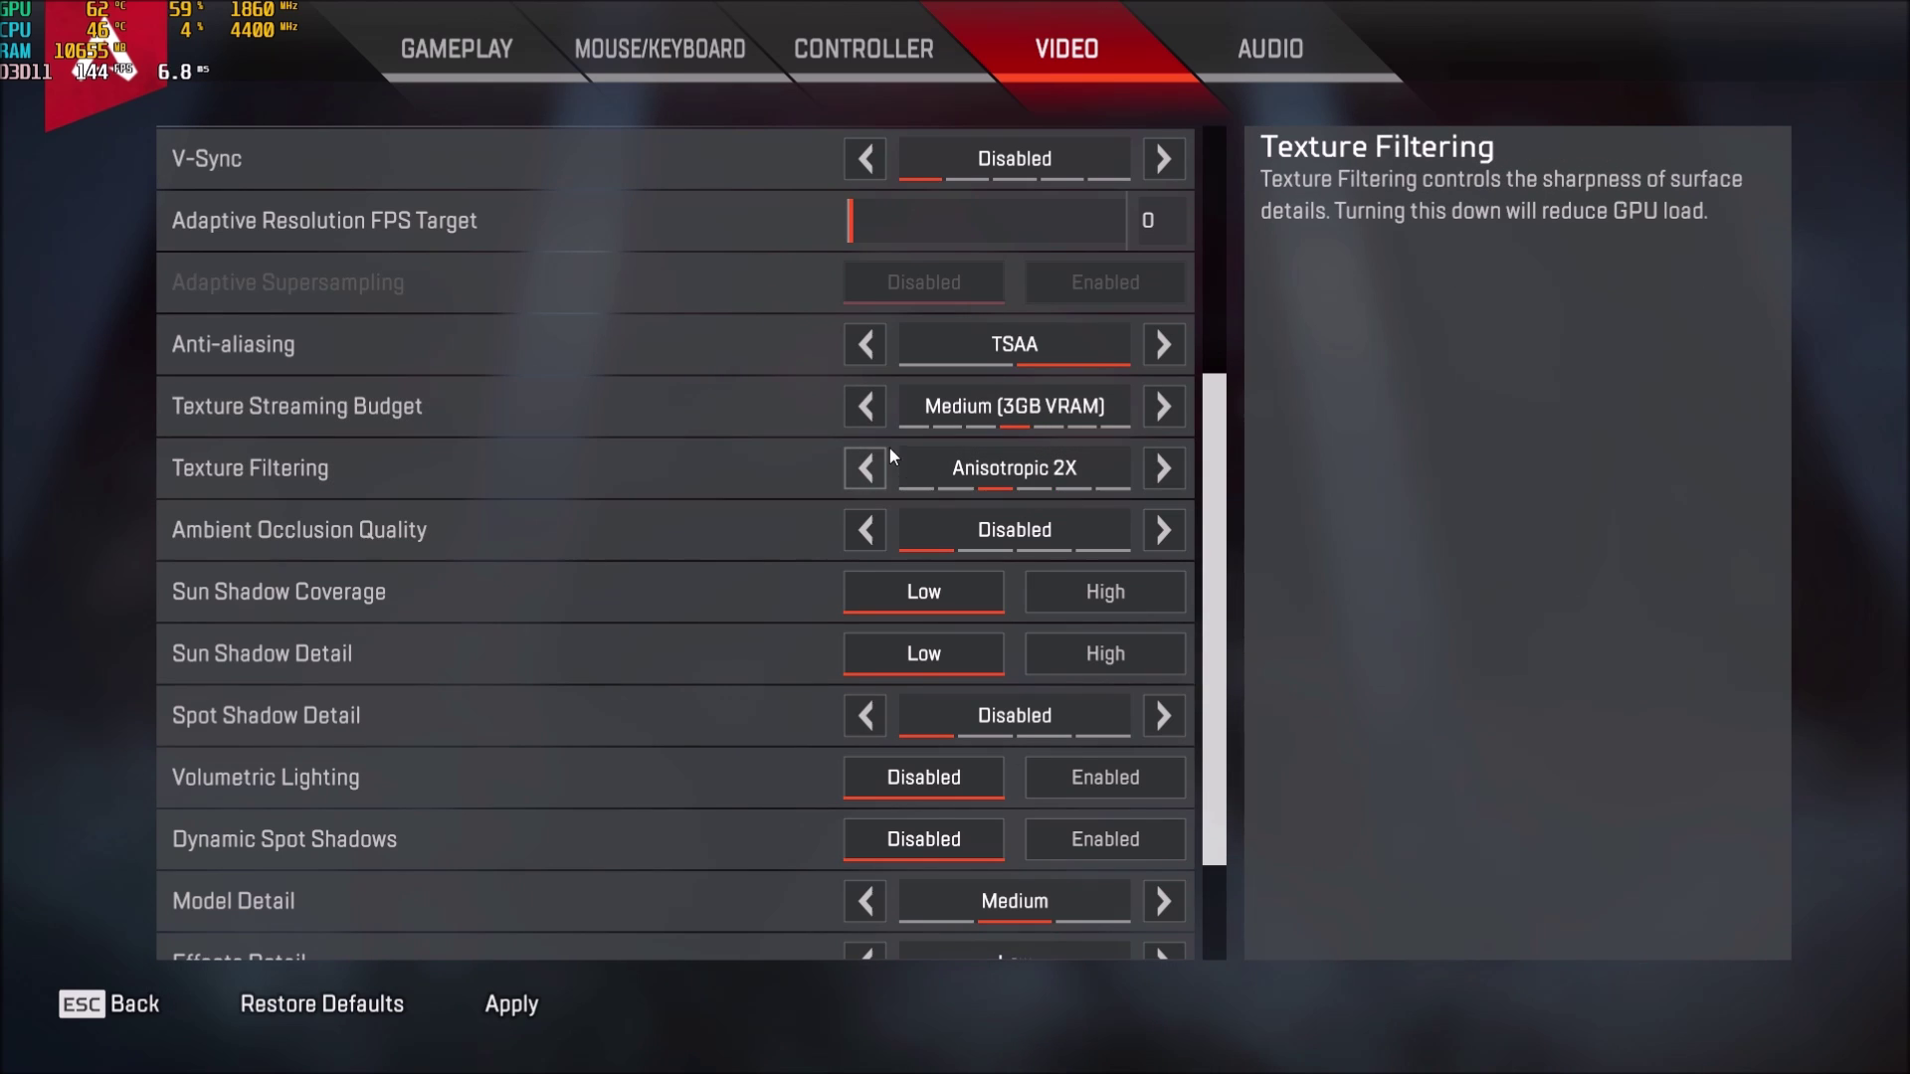
{"action": "left_click", "coordinate": [864, 406]}
{"action": "left_click", "coordinate": [863, 467]}
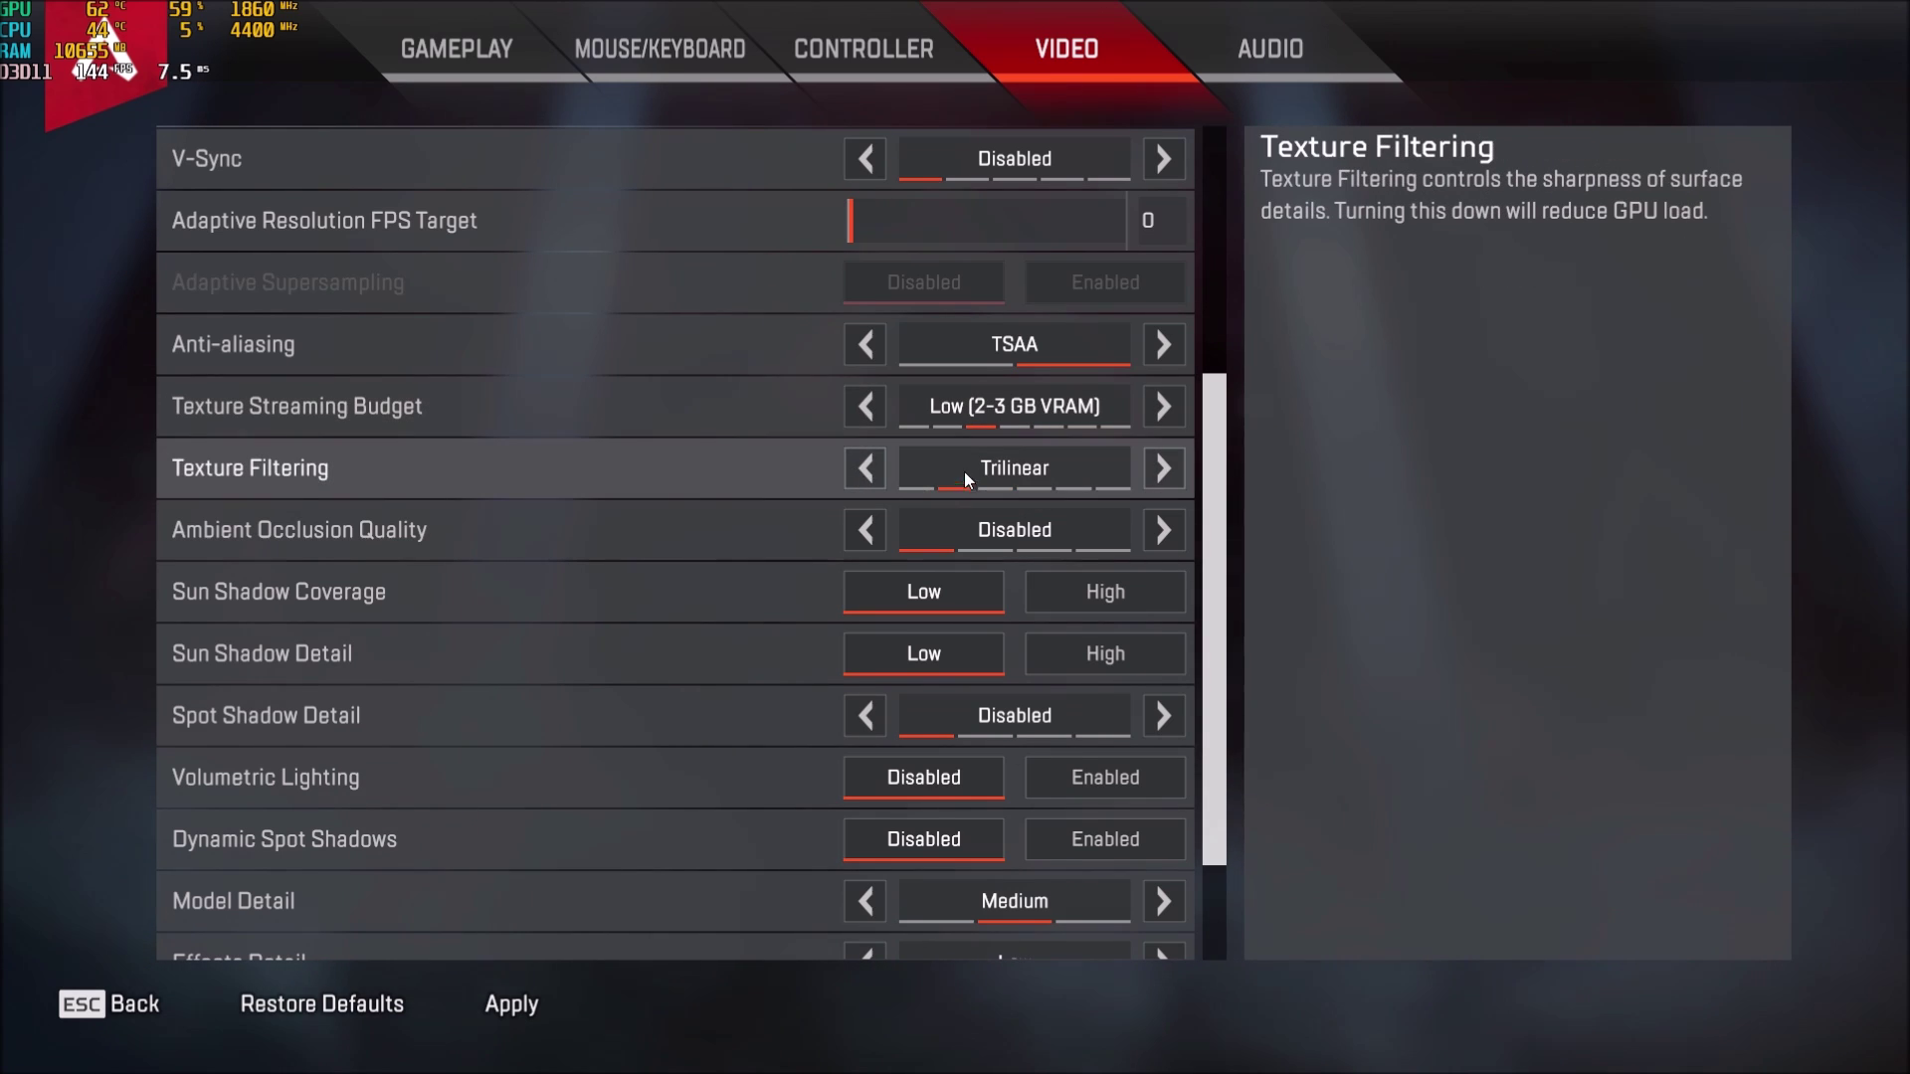
{"action": "left_click", "coordinate": [863, 407]}
{"action": "left_click", "coordinate": [875, 409]}
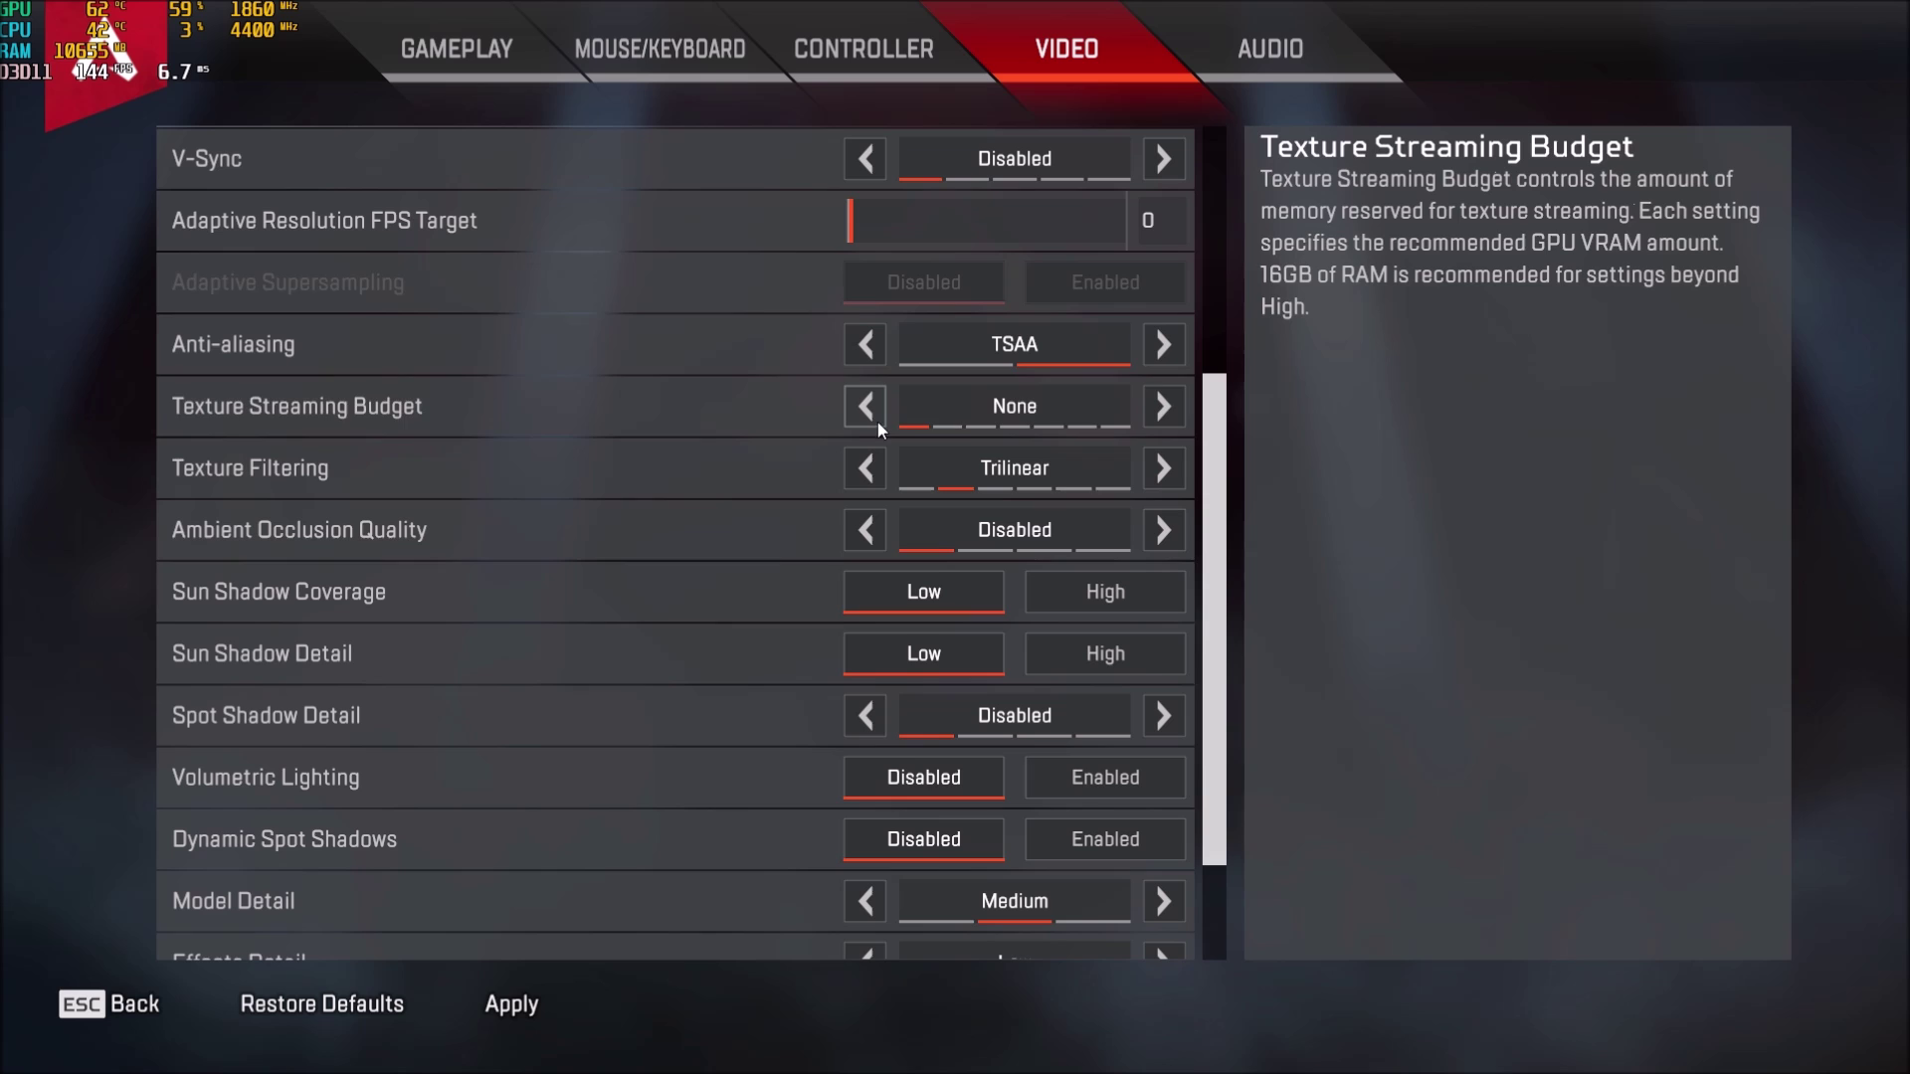
{"action": "left_click", "coordinate": [866, 478]}
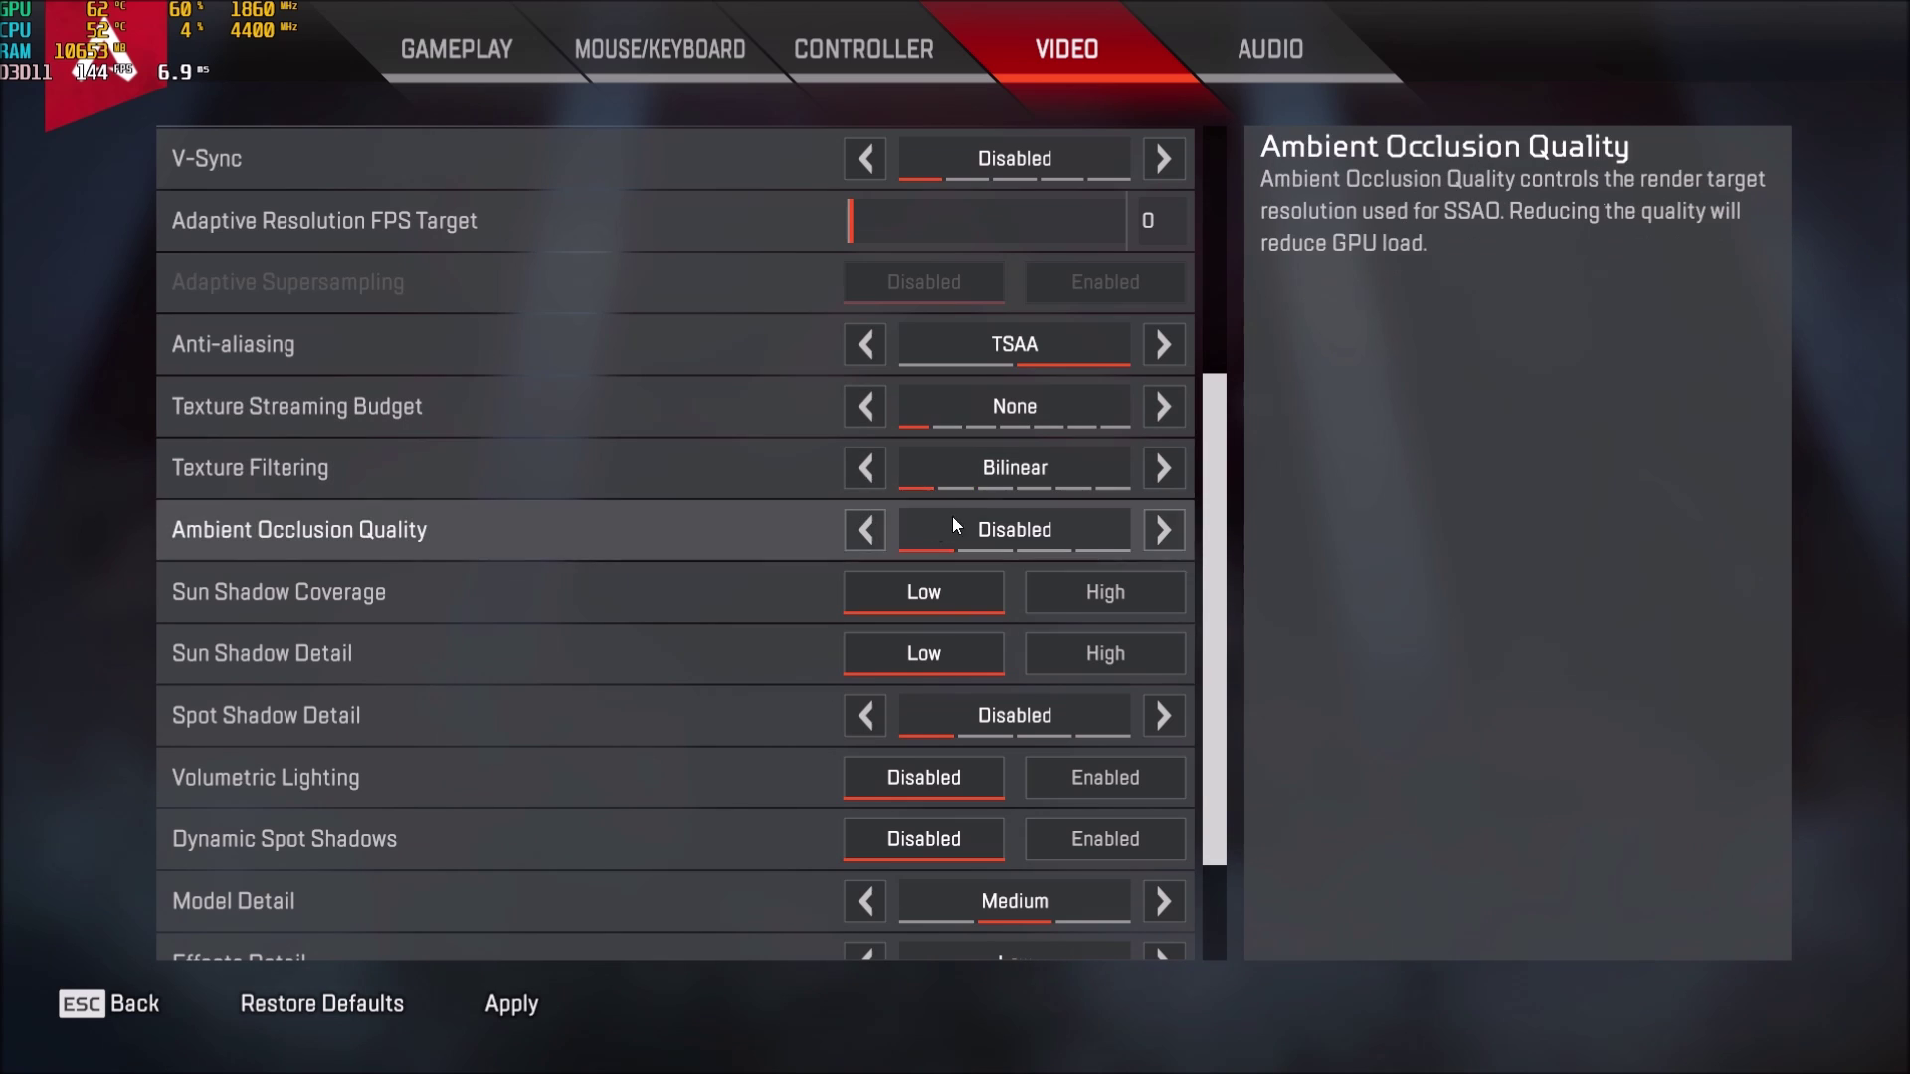
Raise Texture Streaming Budget back to Insane (8GB VRAM) and Texture Filtering back to Anisotropic 16X
{"action": "left_click", "coordinate": [1165, 413]}
{"action": "left_click", "coordinate": [1166, 411]}
{"action": "left_click", "coordinate": [1167, 409]}
{"action": "left_click", "coordinate": [1166, 408]}
{"action": "left_click", "coordinate": [1167, 408]}
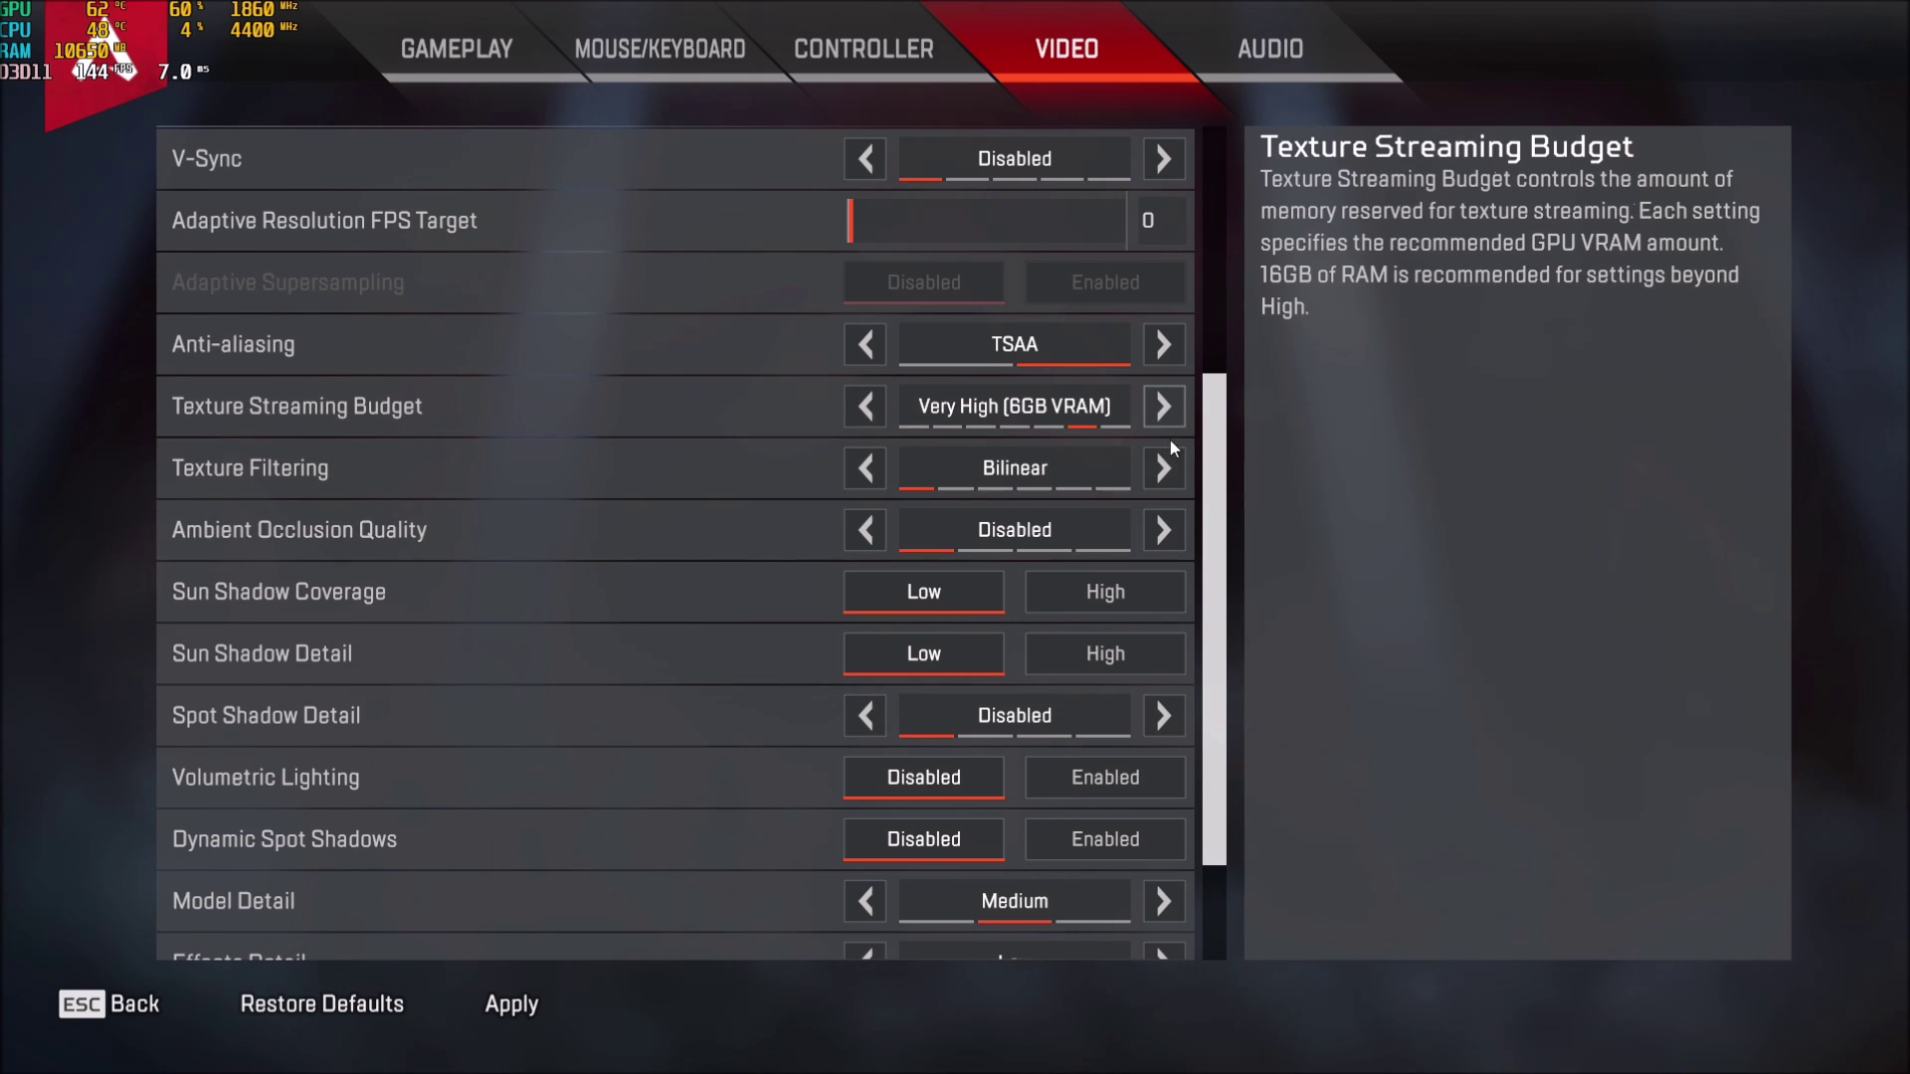
{"action": "left_click", "coordinate": [1166, 409]}
{"action": "left_click", "coordinate": [1168, 475]}
{"action": "left_click", "coordinate": [1164, 476]}
{"action": "left_click", "coordinate": [1164, 475]}
{"action": "left_click", "coordinate": [1162, 476]}
{"action": "left_click", "coordinate": [1161, 475]}
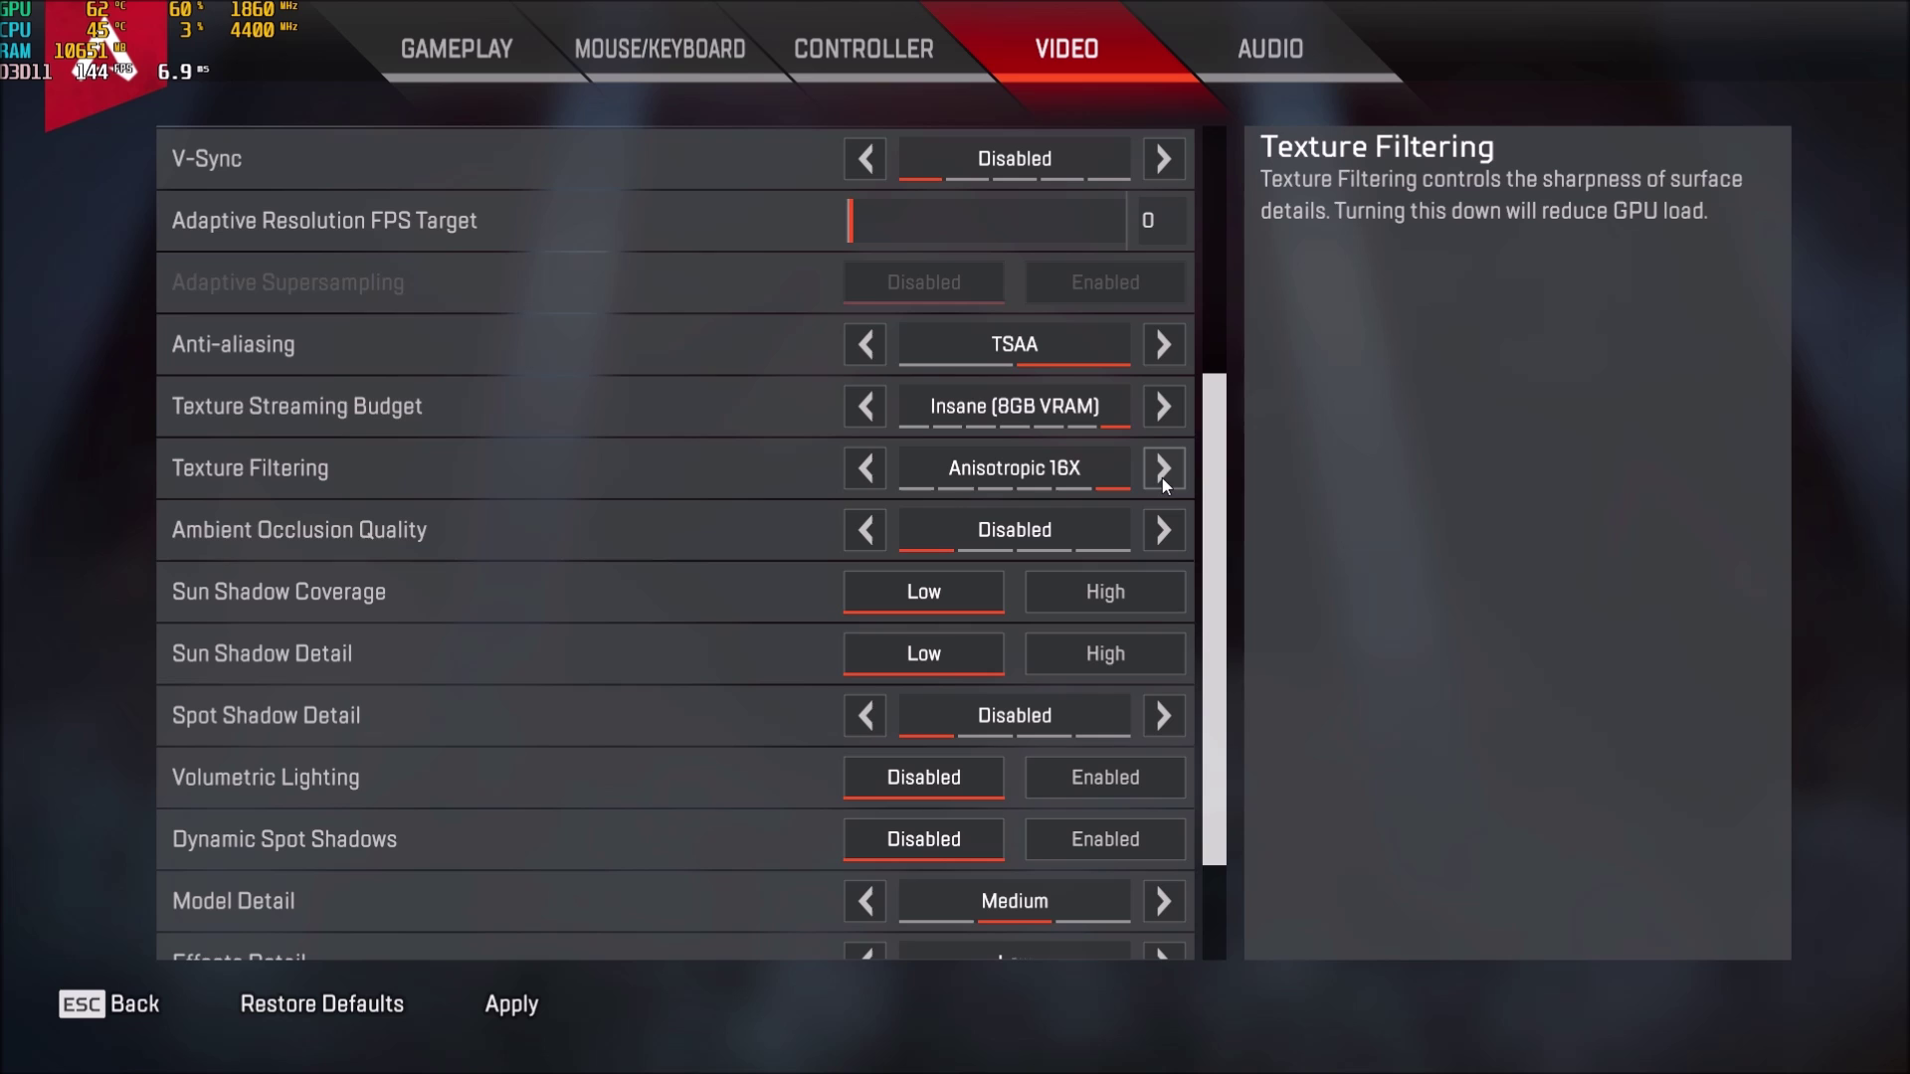
Try Ambient Occlusion Quality at High and return it to Disabled
{"action": "scroll", "coordinate": [774, 600], "scroll_direction": "down", "scroll_amount": 2}
{"action": "scroll", "coordinate": [774, 600], "scroll_direction": "up", "scroll_amount": 5}
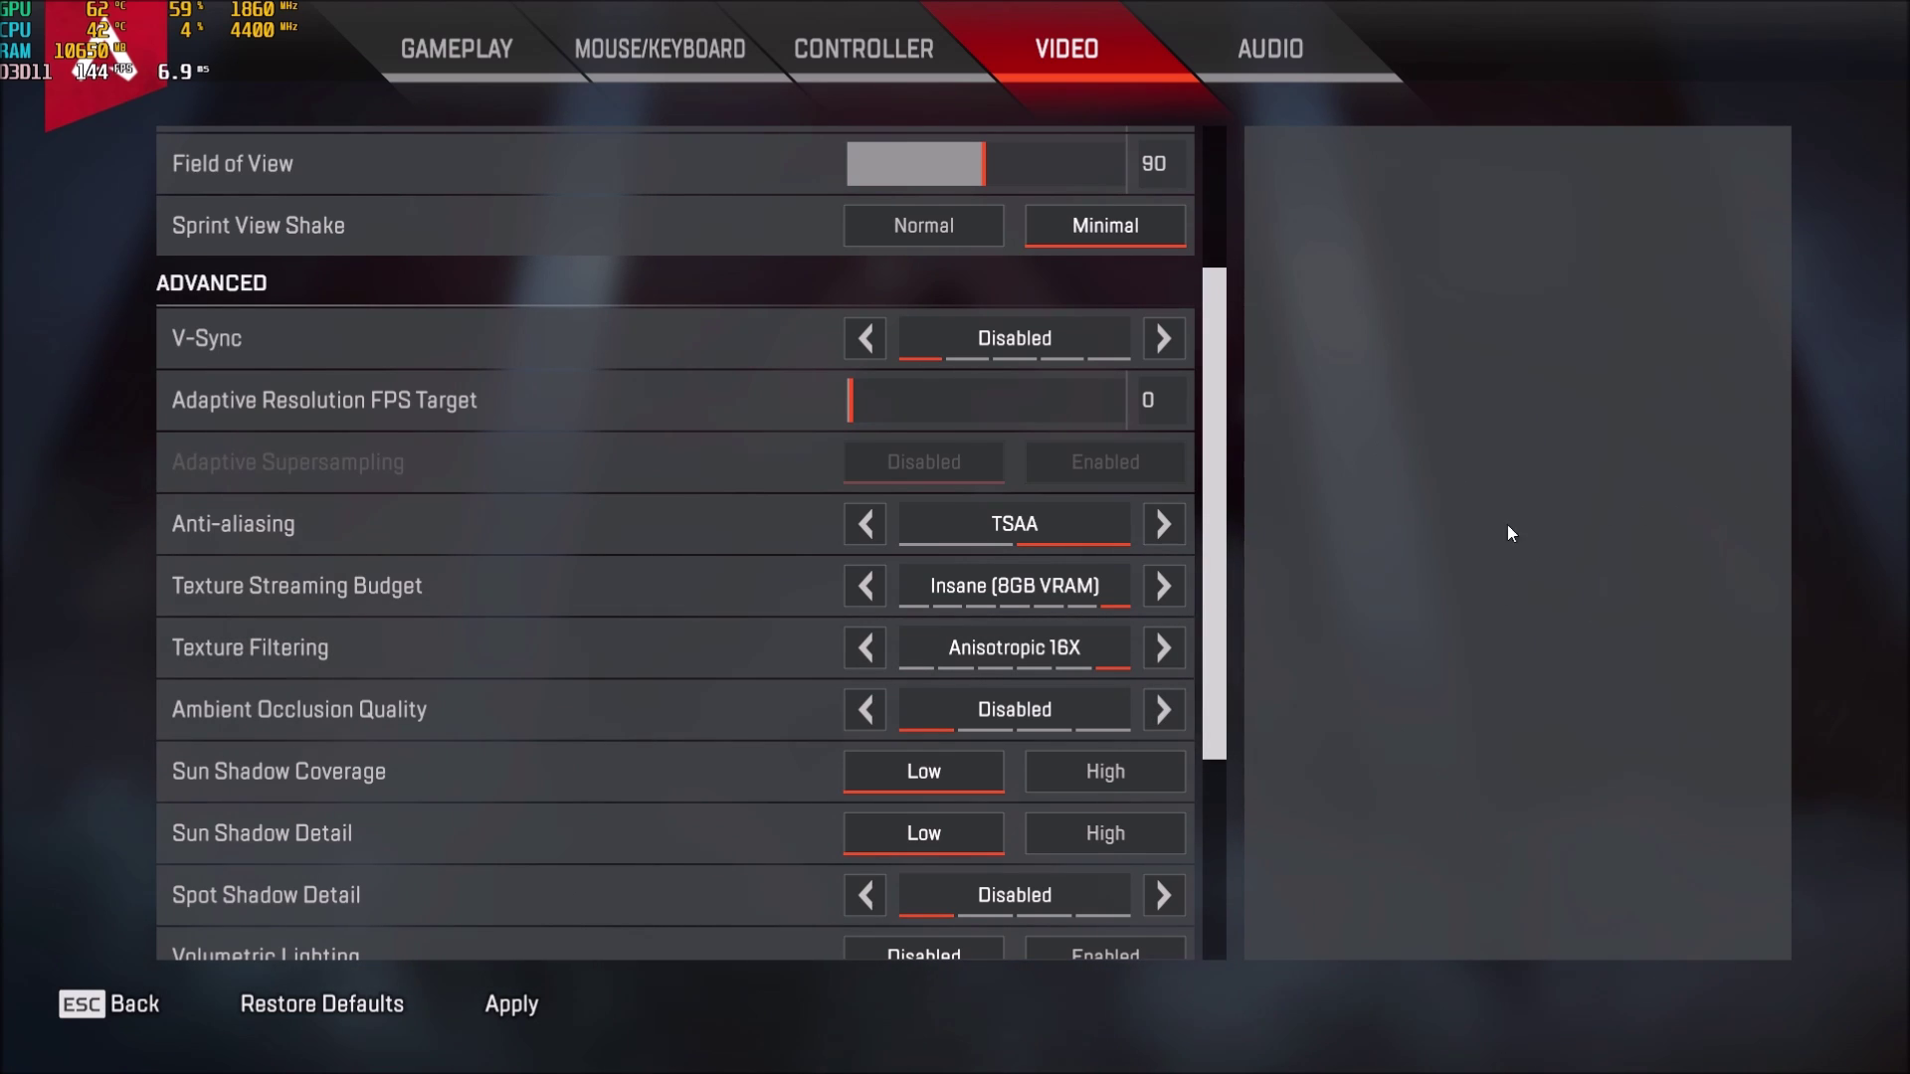
{"action": "scroll", "coordinate": [911, 589], "scroll_direction": "down", "scroll_amount": 1}
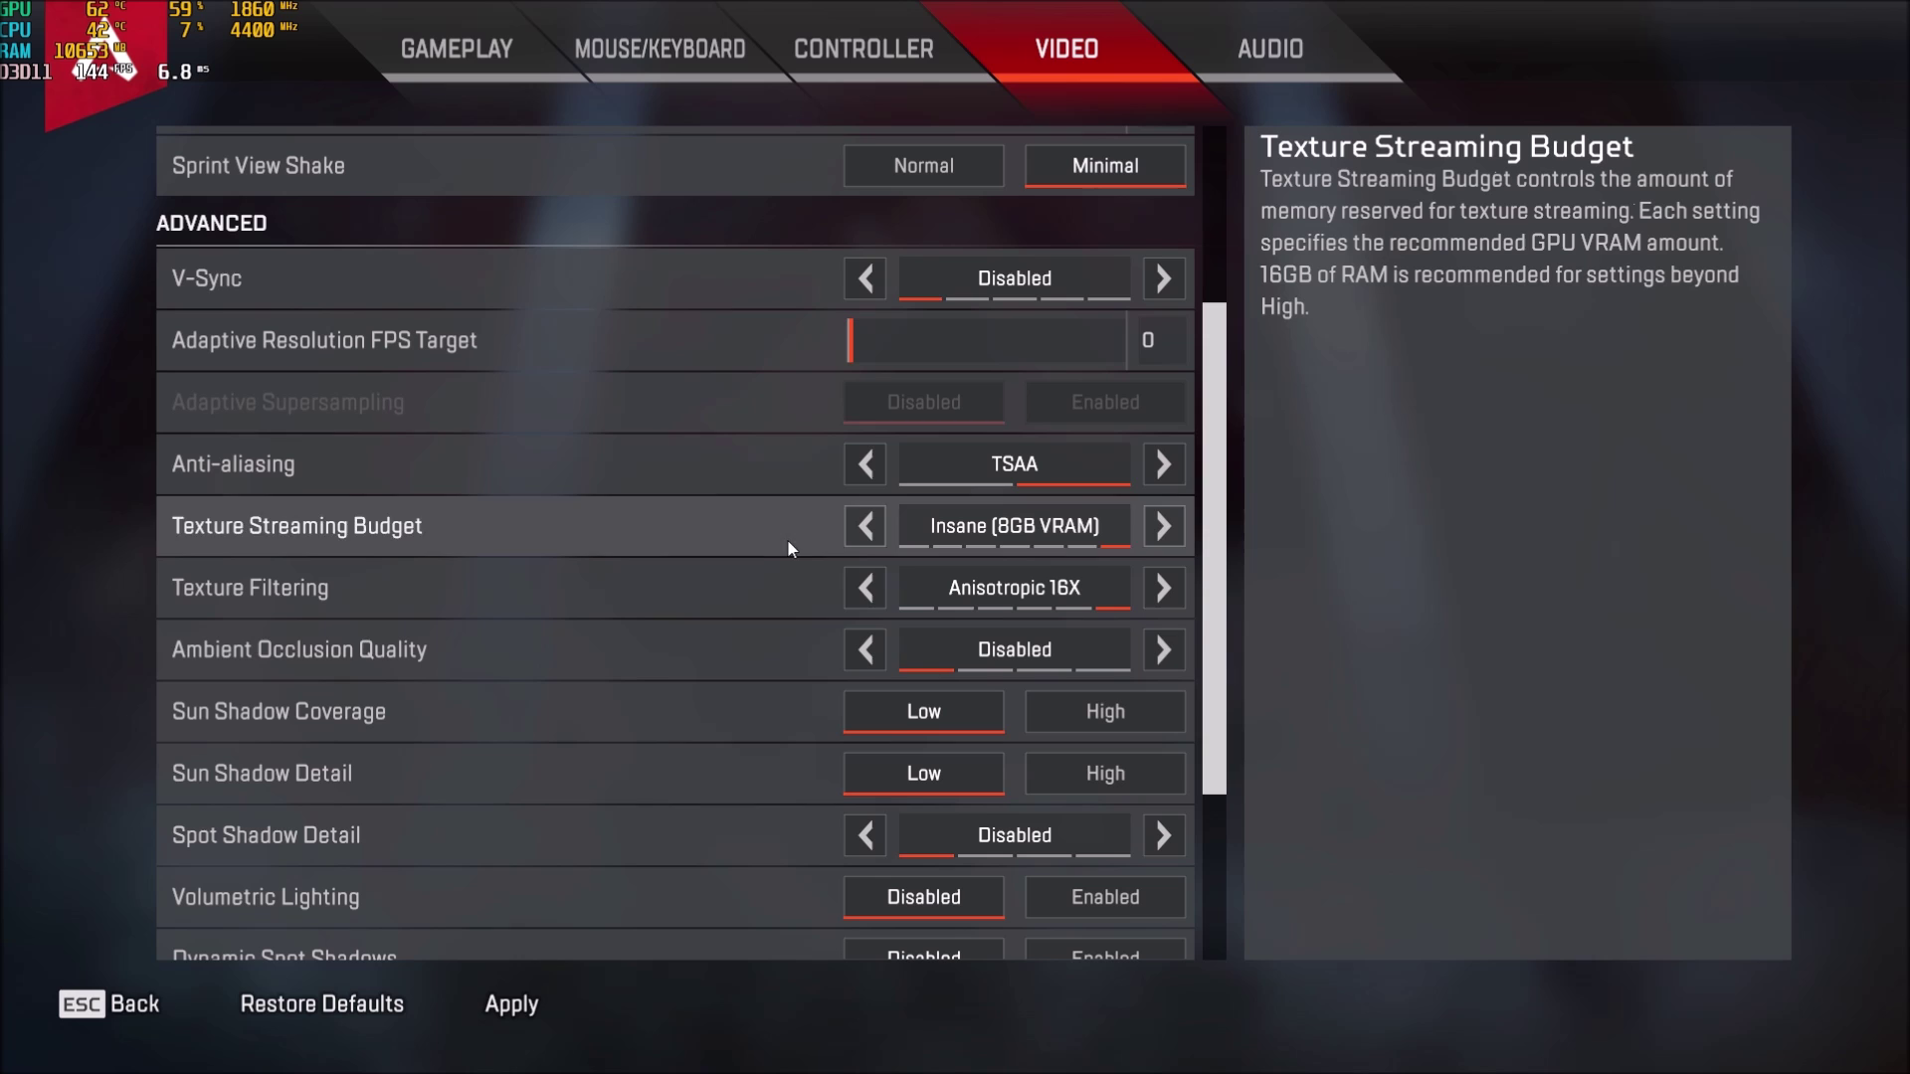
{"action": "scroll", "coordinate": [994, 517], "scroll_direction": "down", "scroll_amount": 1}
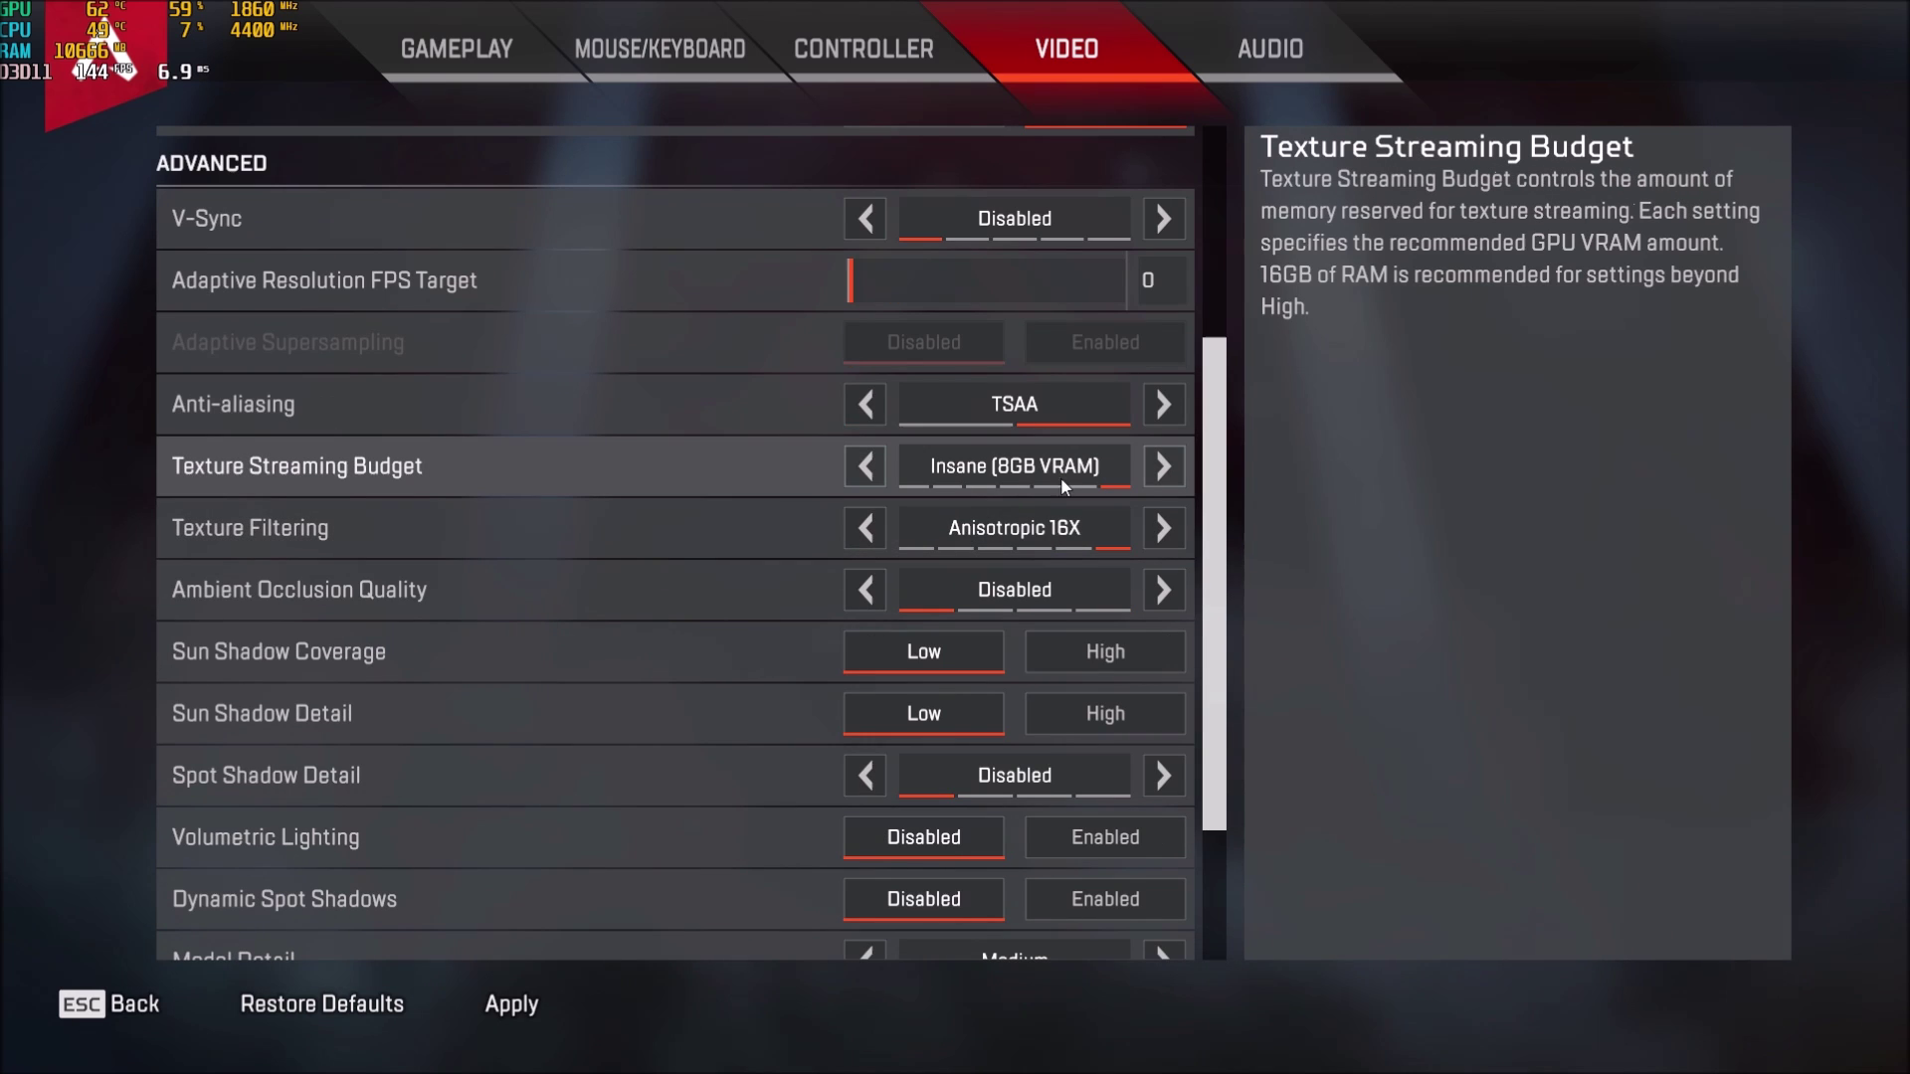
{"action": "scroll", "coordinate": [517, 542], "scroll_direction": "down", "scroll_amount": 2}
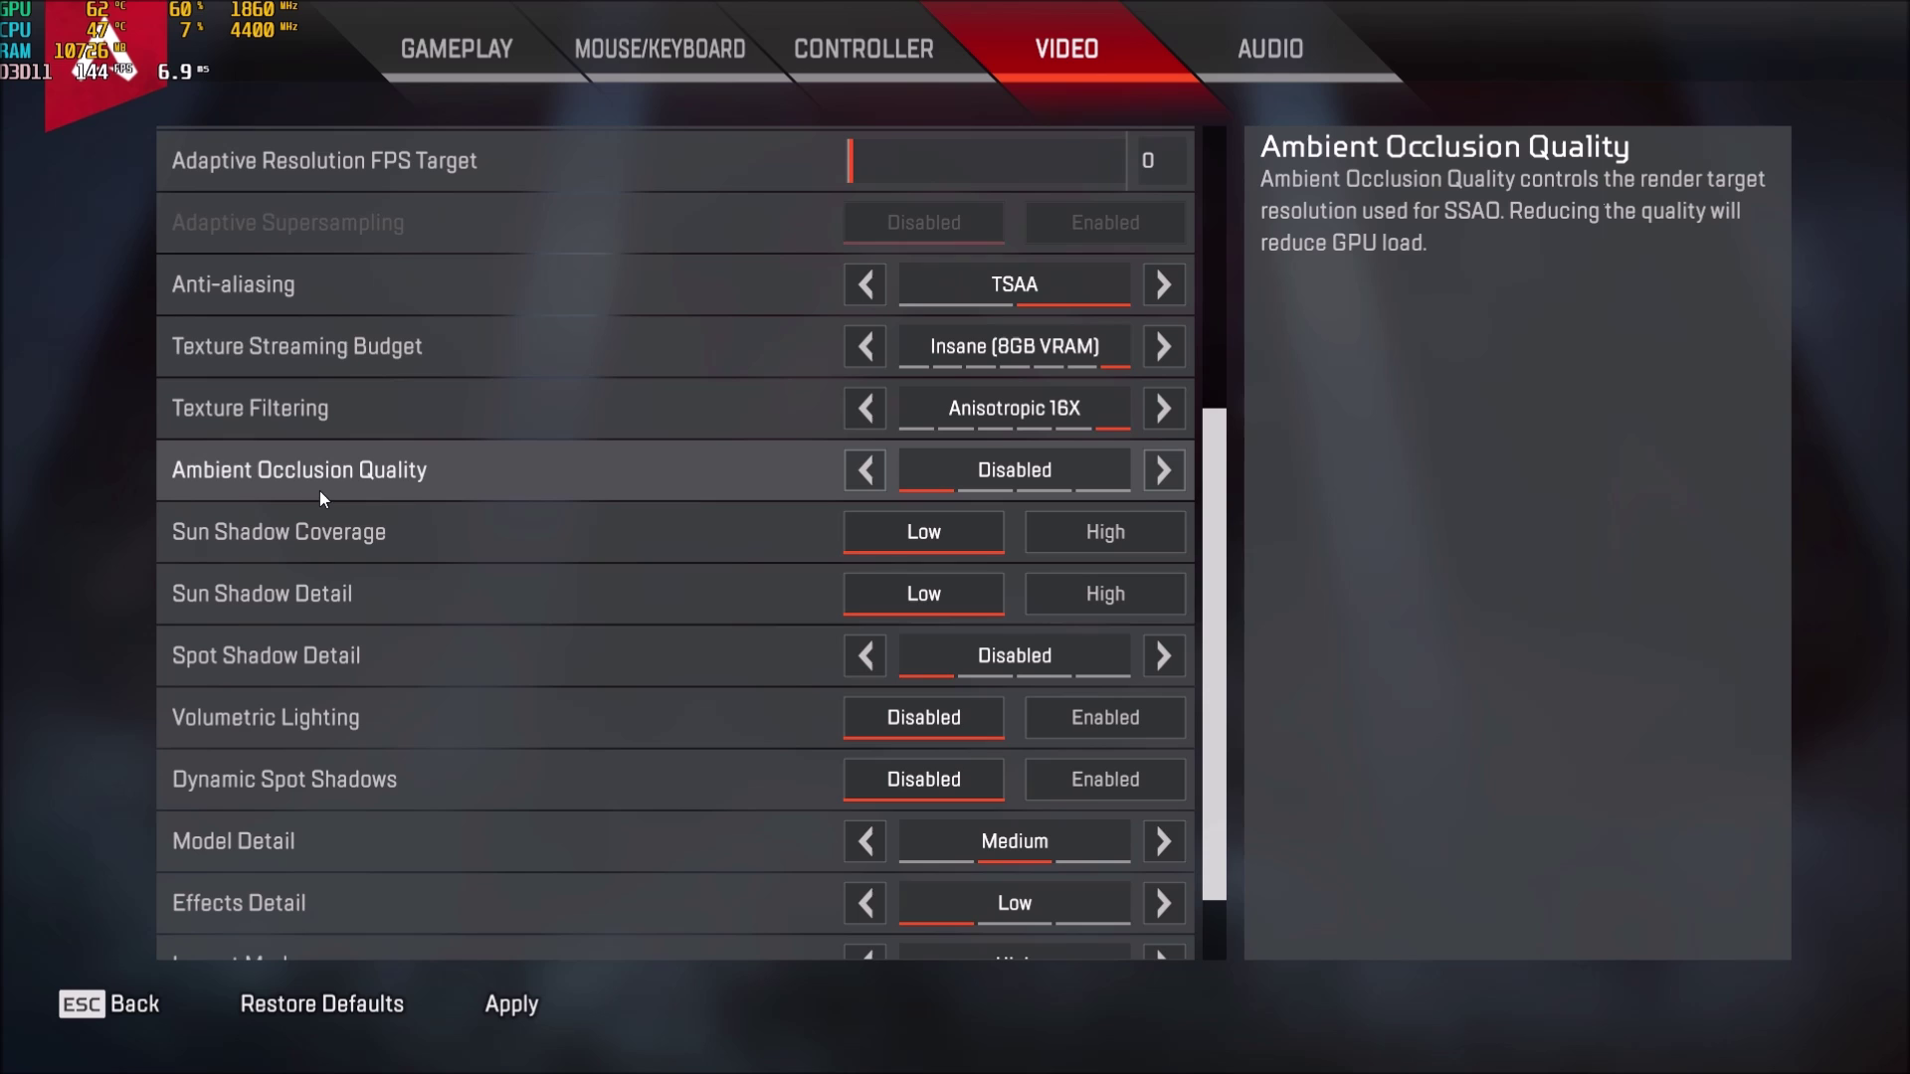
{"action": "left_click", "coordinate": [1163, 470]}
{"action": "left_click", "coordinate": [1163, 470]}
{"action": "left_click", "coordinate": [1162, 469]}
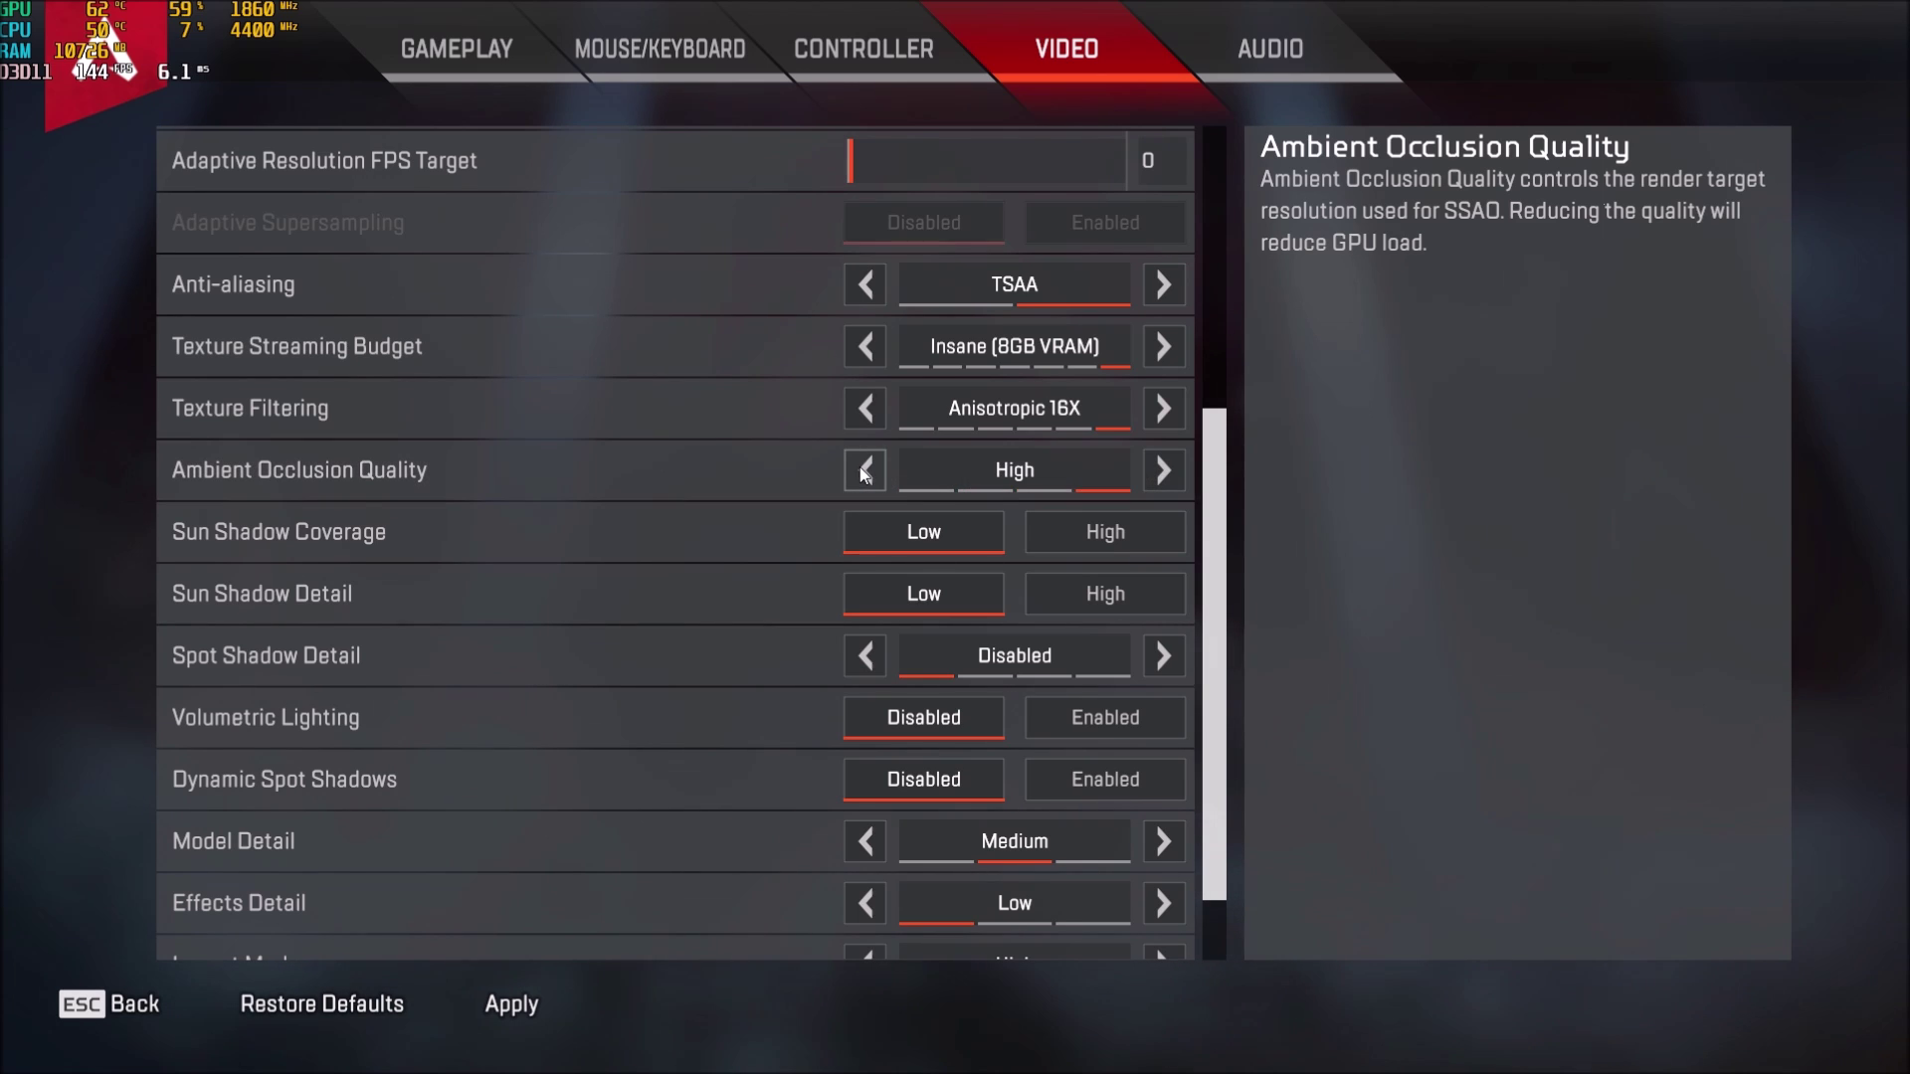
{"action": "left_click", "coordinate": [866, 469]}
{"action": "left_click", "coordinate": [866, 470]}
{"action": "left_click", "coordinate": [865, 470]}
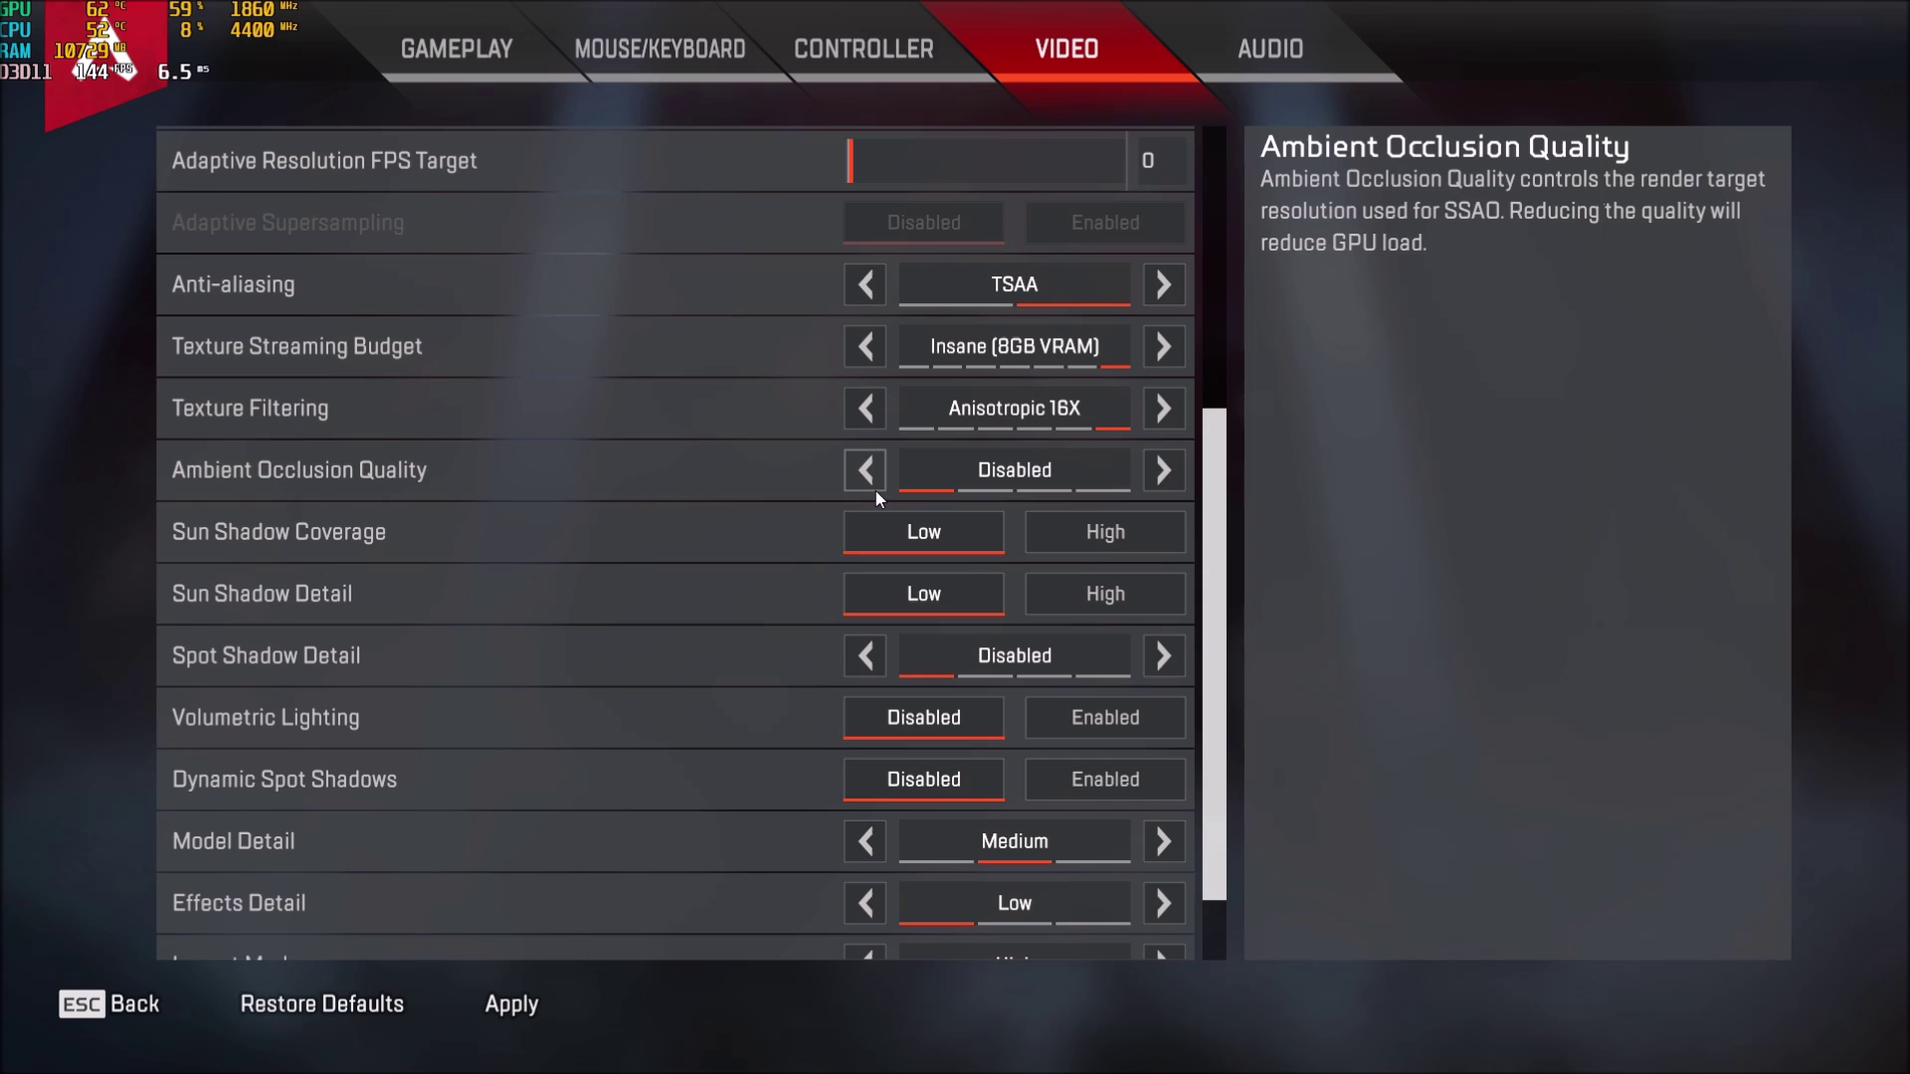
Try Model Detail at High and at Low, and return it to Medium
{"action": "scroll", "coordinate": [691, 607], "scroll_direction": "down", "scroll_amount": 1}
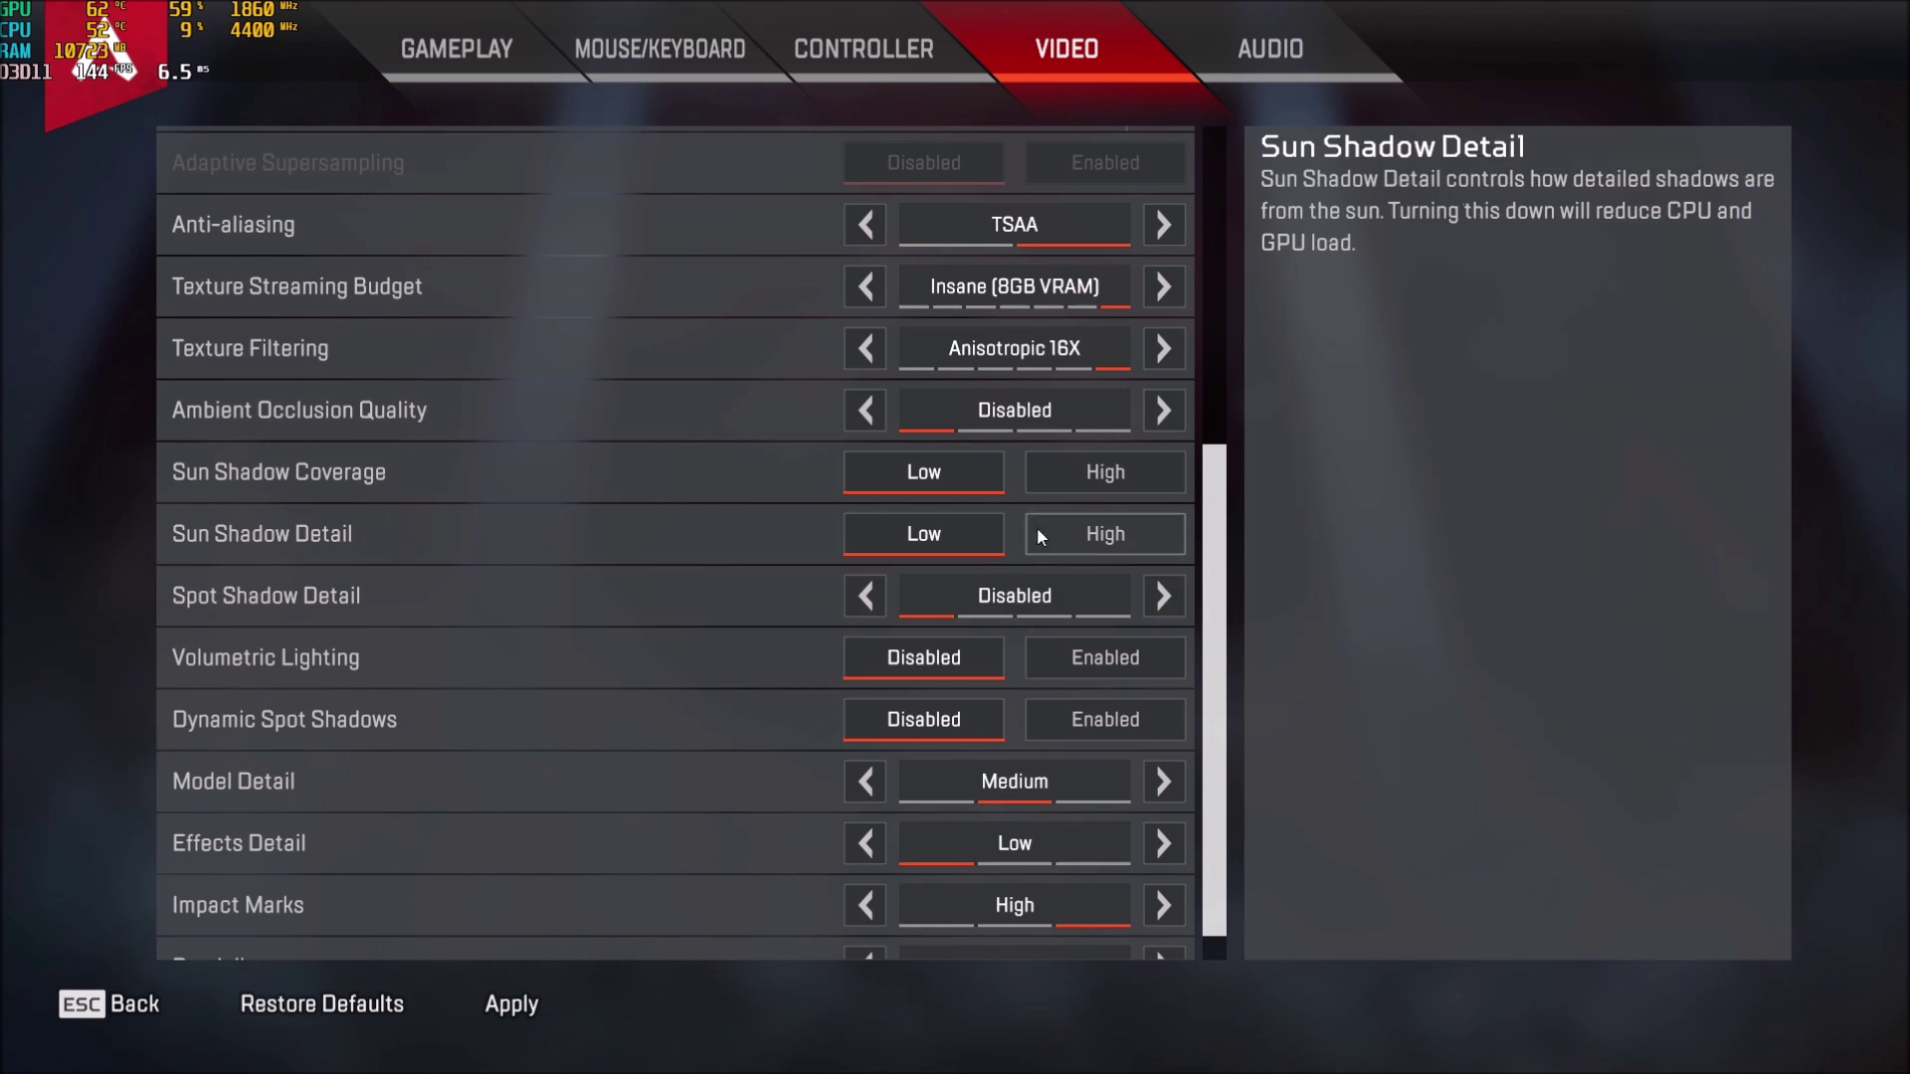
{"action": "scroll", "coordinate": [497, 677], "scroll_direction": "down", "scroll_amount": 1}
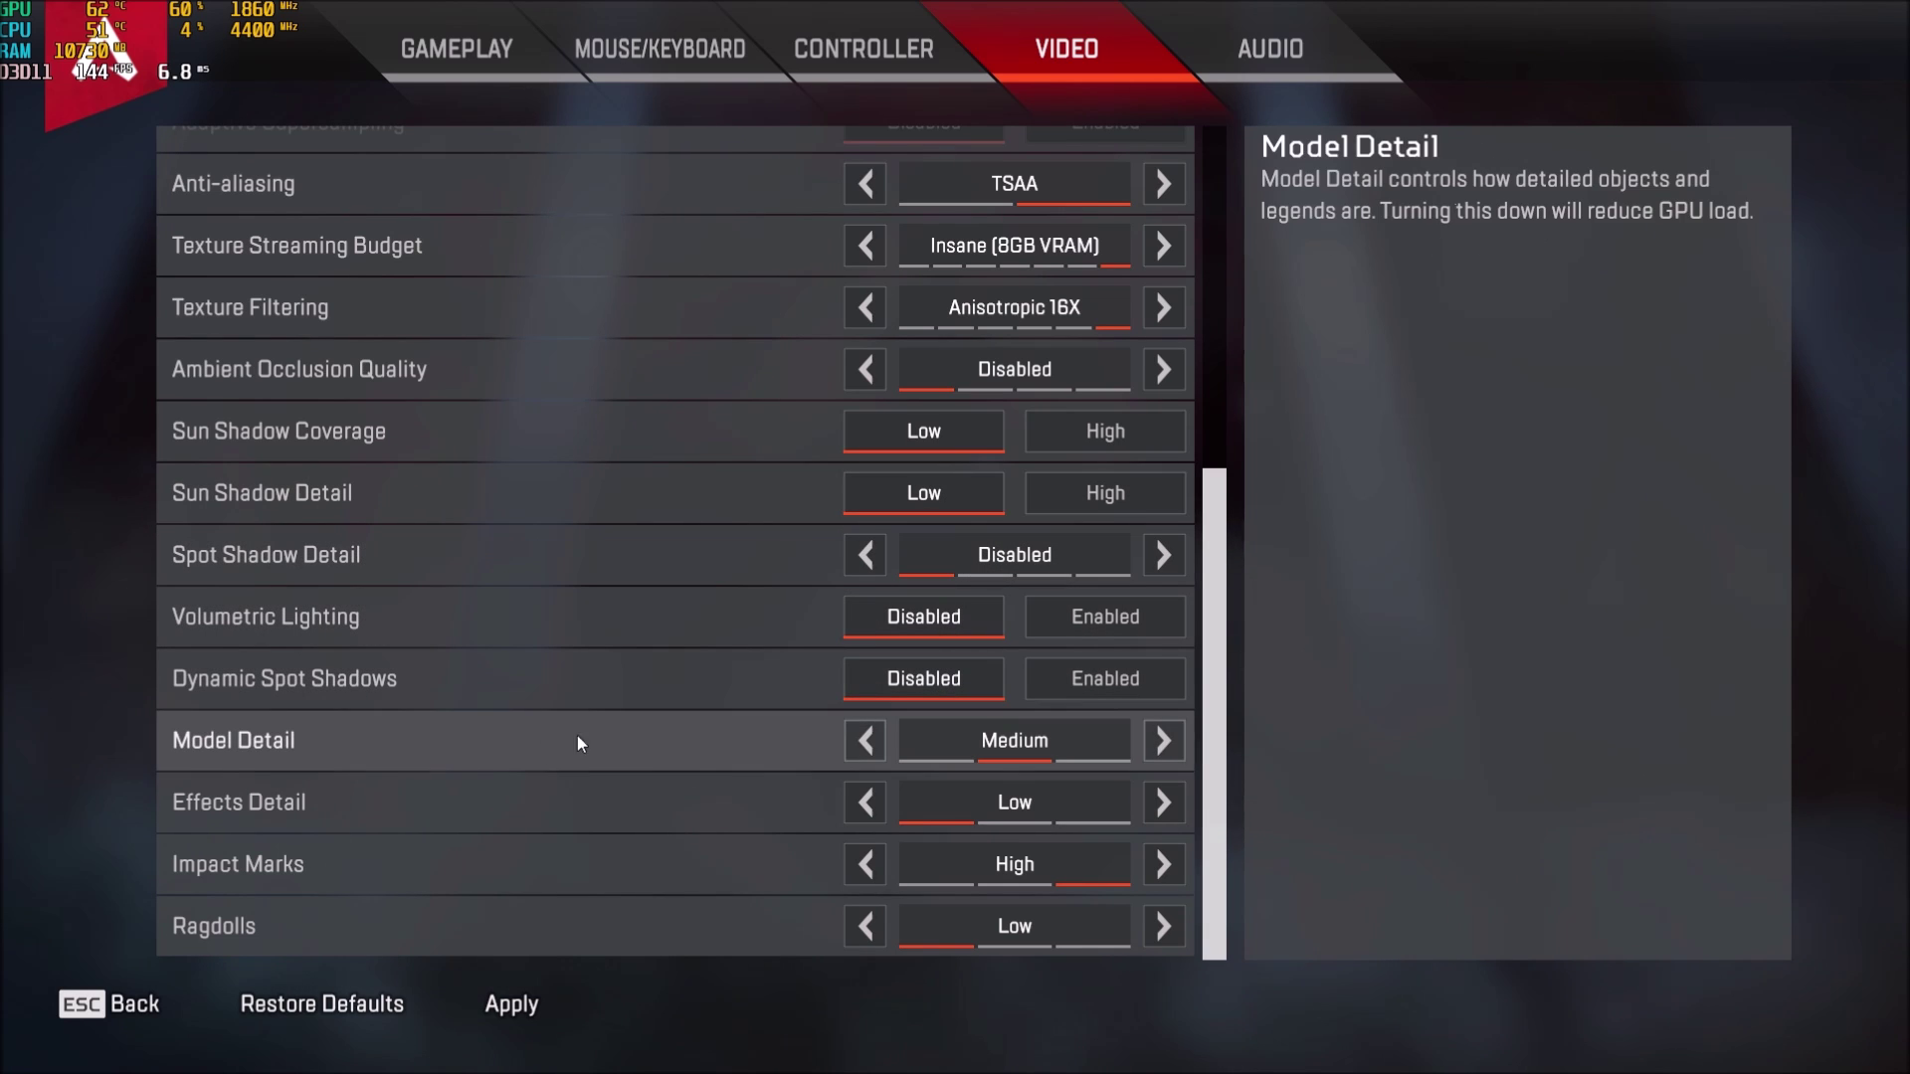
{"action": "left_click", "coordinate": [1100, 746]}
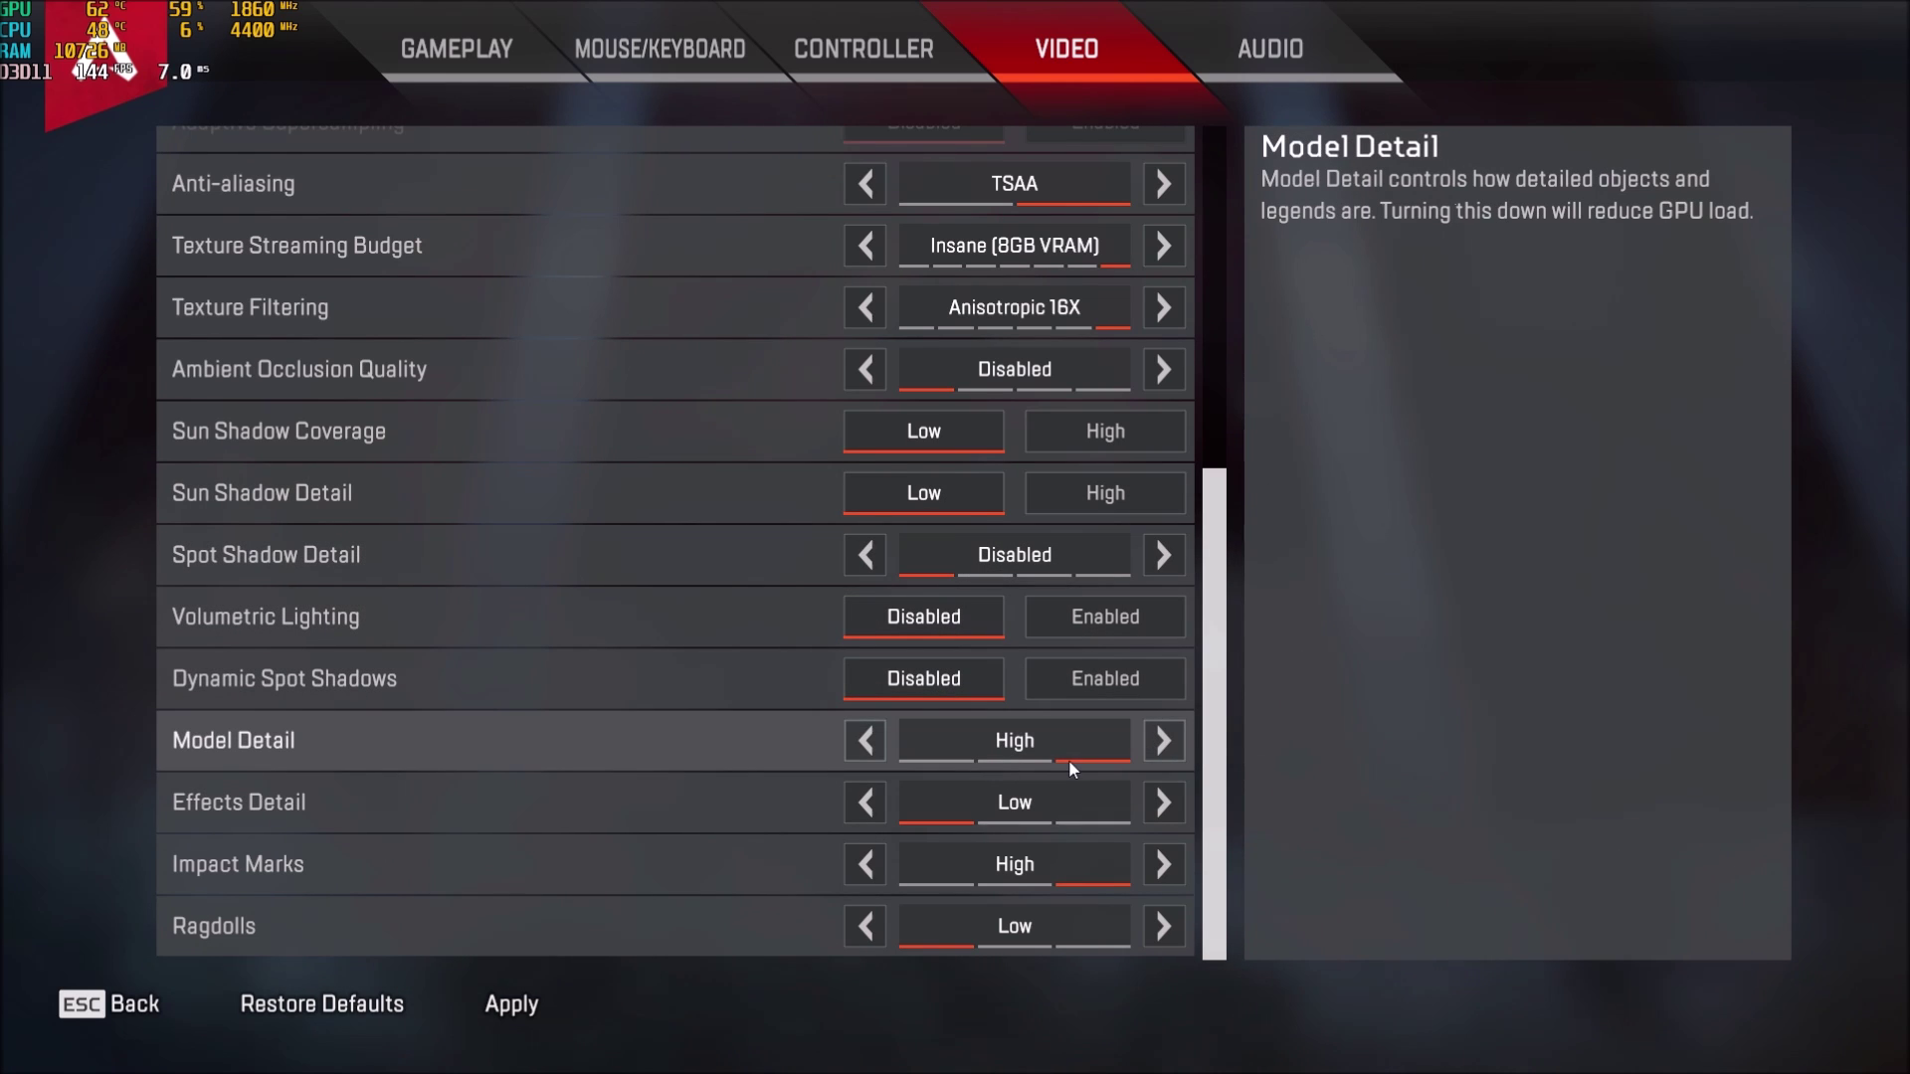
{"action": "left_click", "coordinate": [864, 744]}
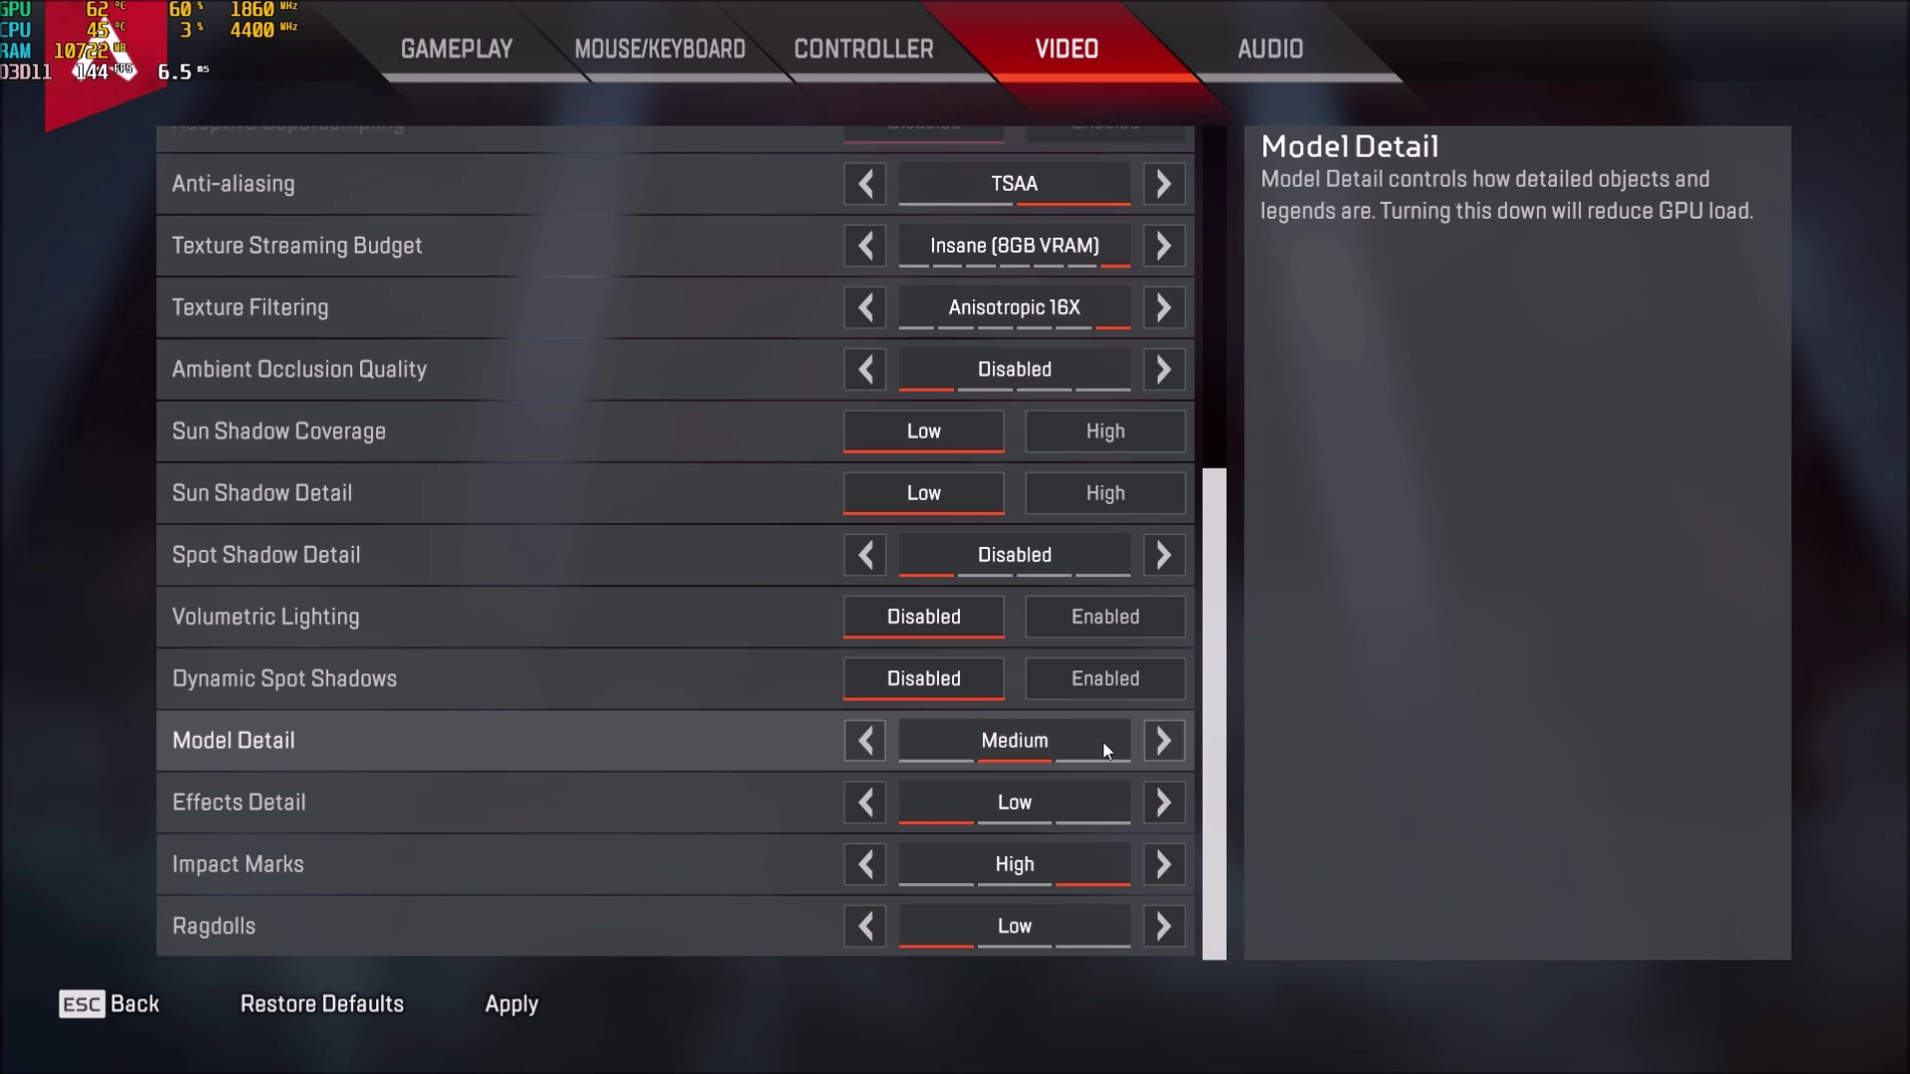
{"action": "left_click", "coordinate": [859, 742]}
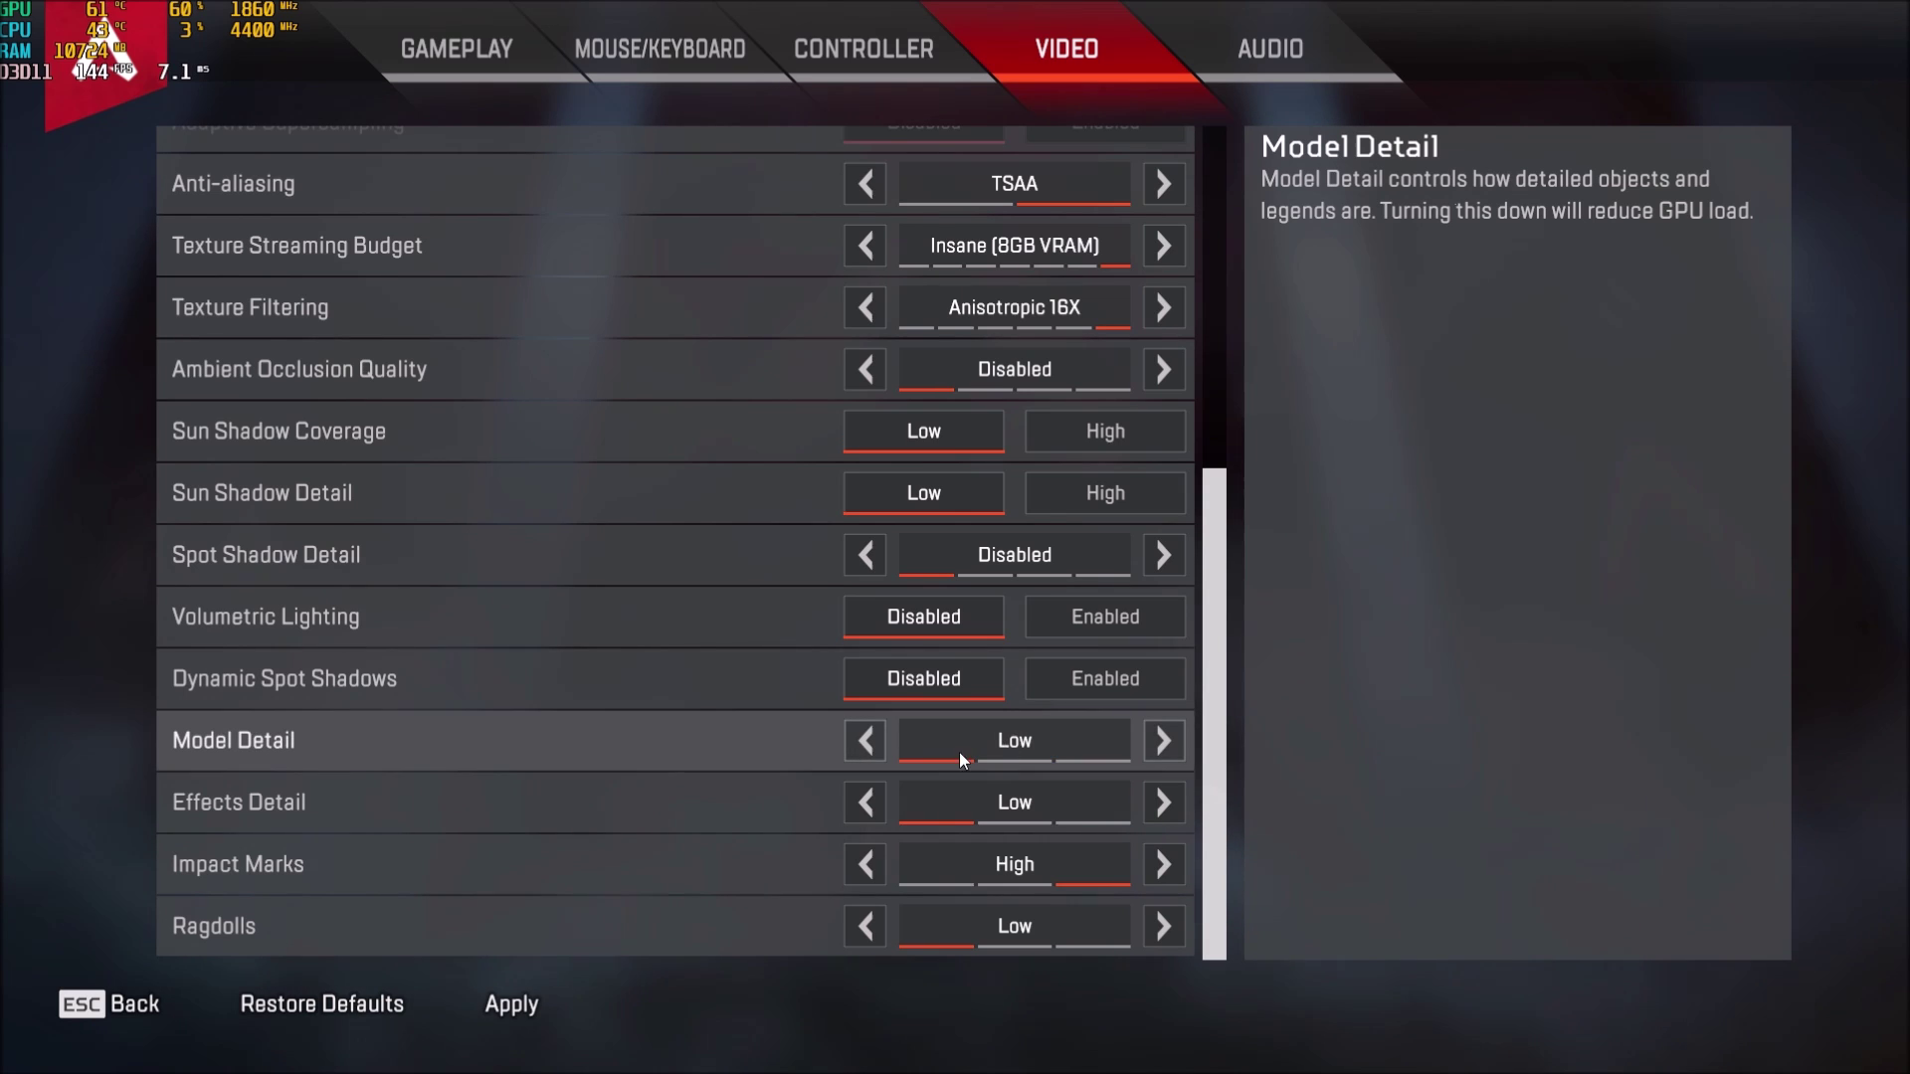
{"action": "left_click", "coordinate": [1146, 758]}
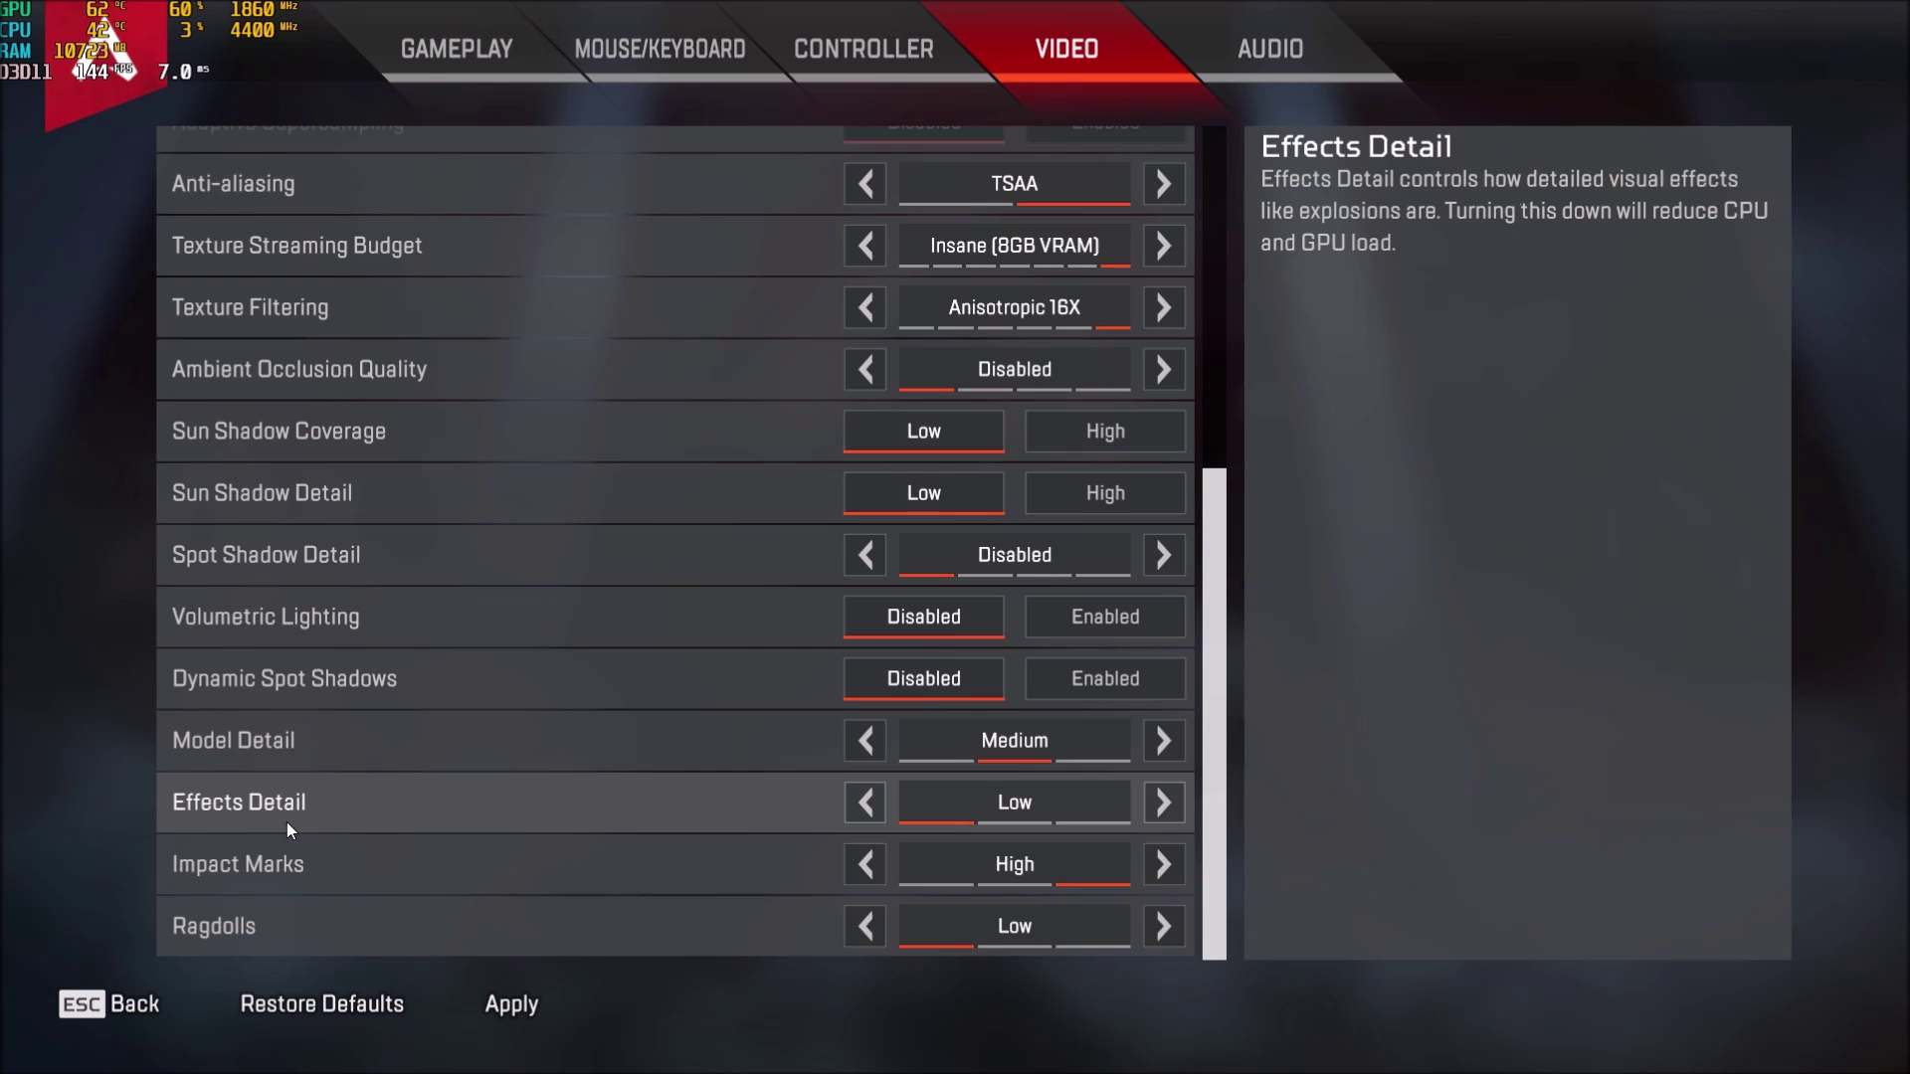
Compare the High, Medium and Low levels of Effects Detail and settle on Medium
{"action": "left_click", "coordinate": [1166, 814]}
{"action": "left_click", "coordinate": [1166, 807]}
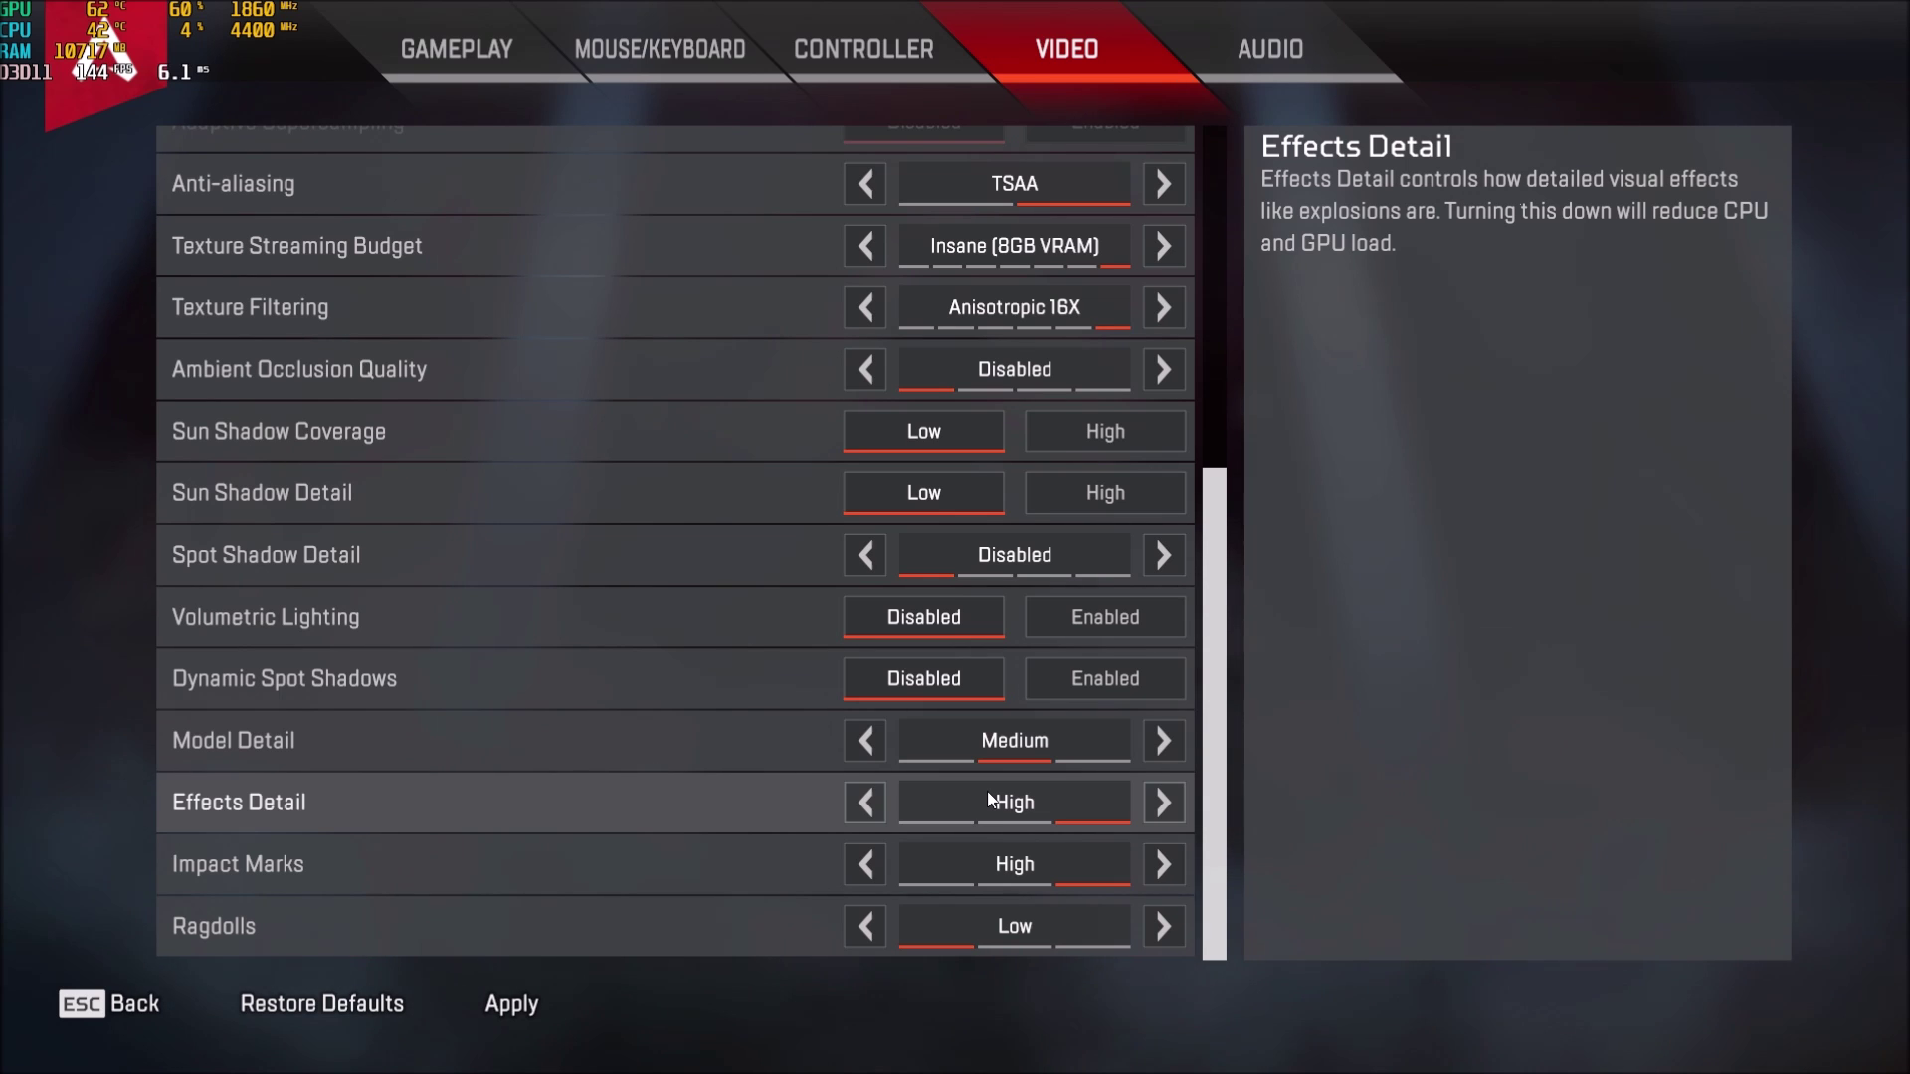
{"action": "left_click", "coordinate": [880, 791]}
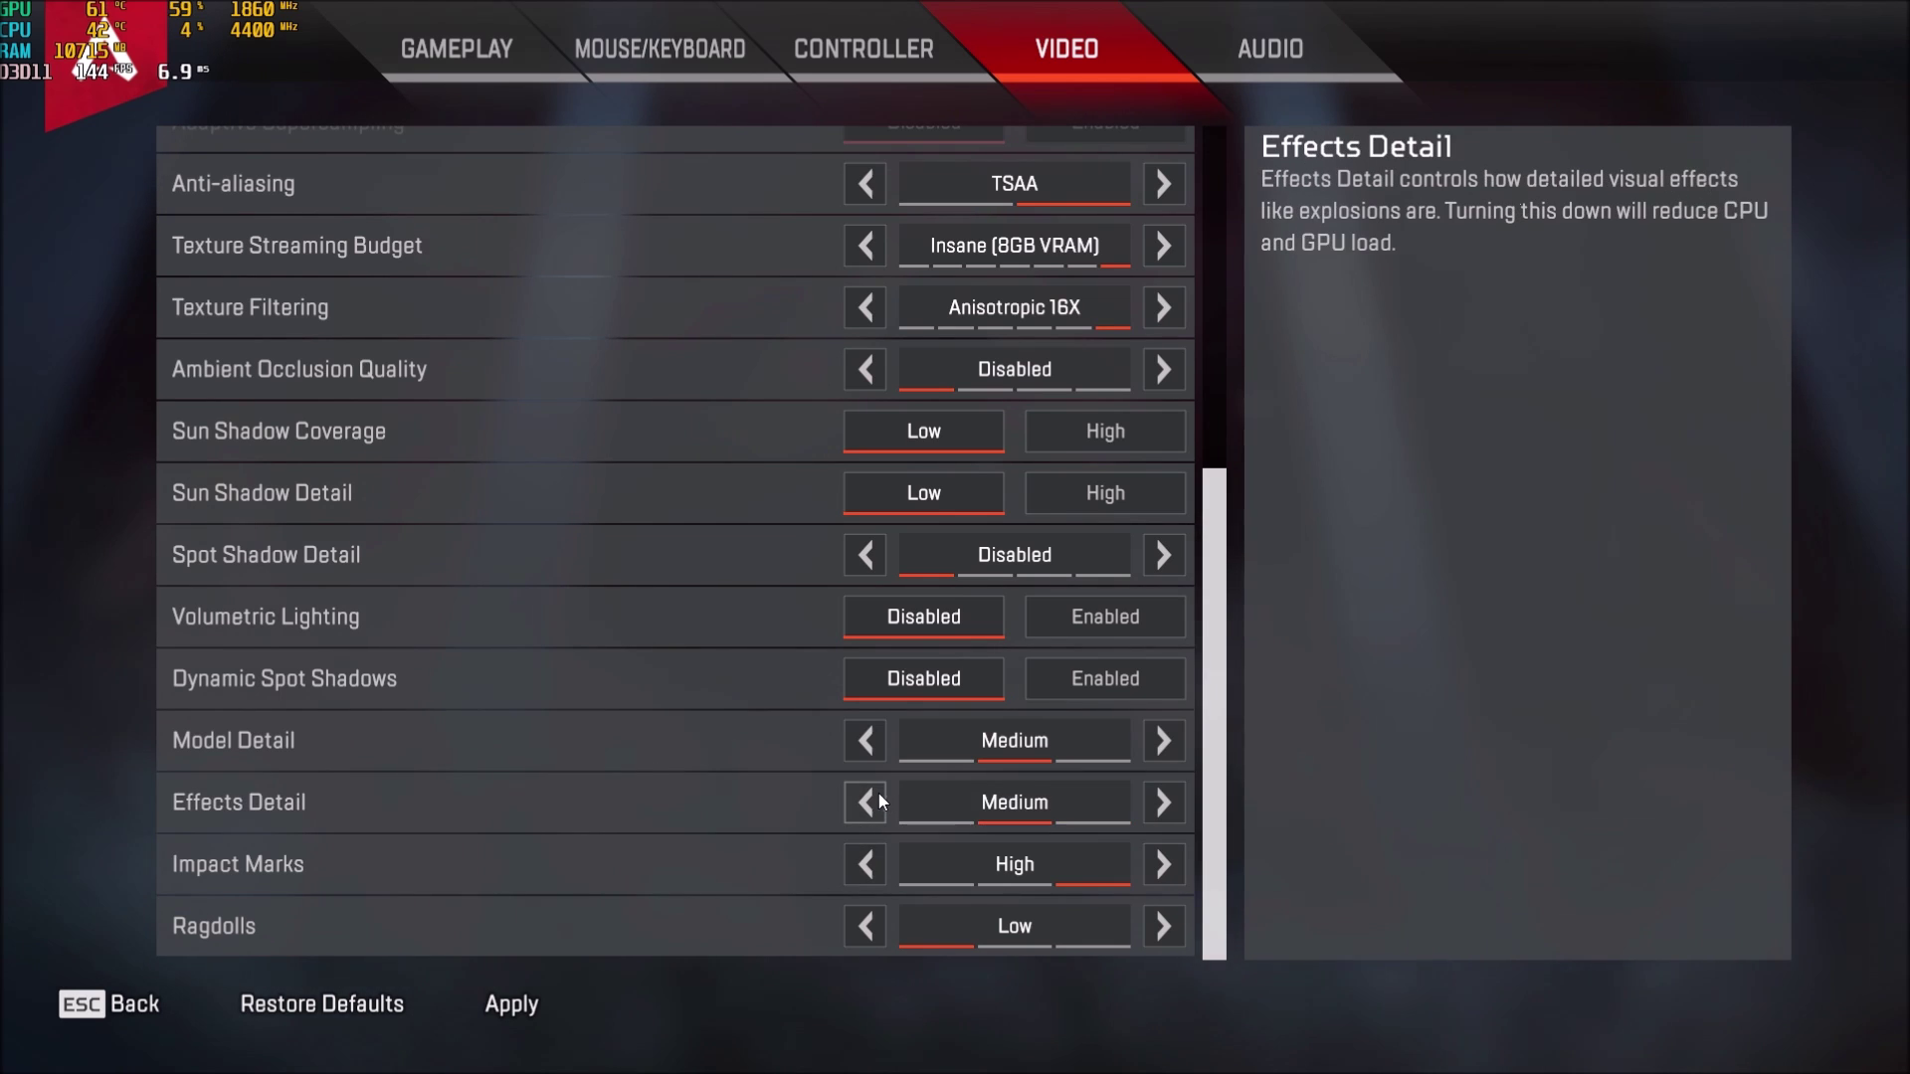
{"action": "left_click", "coordinate": [880, 804]}
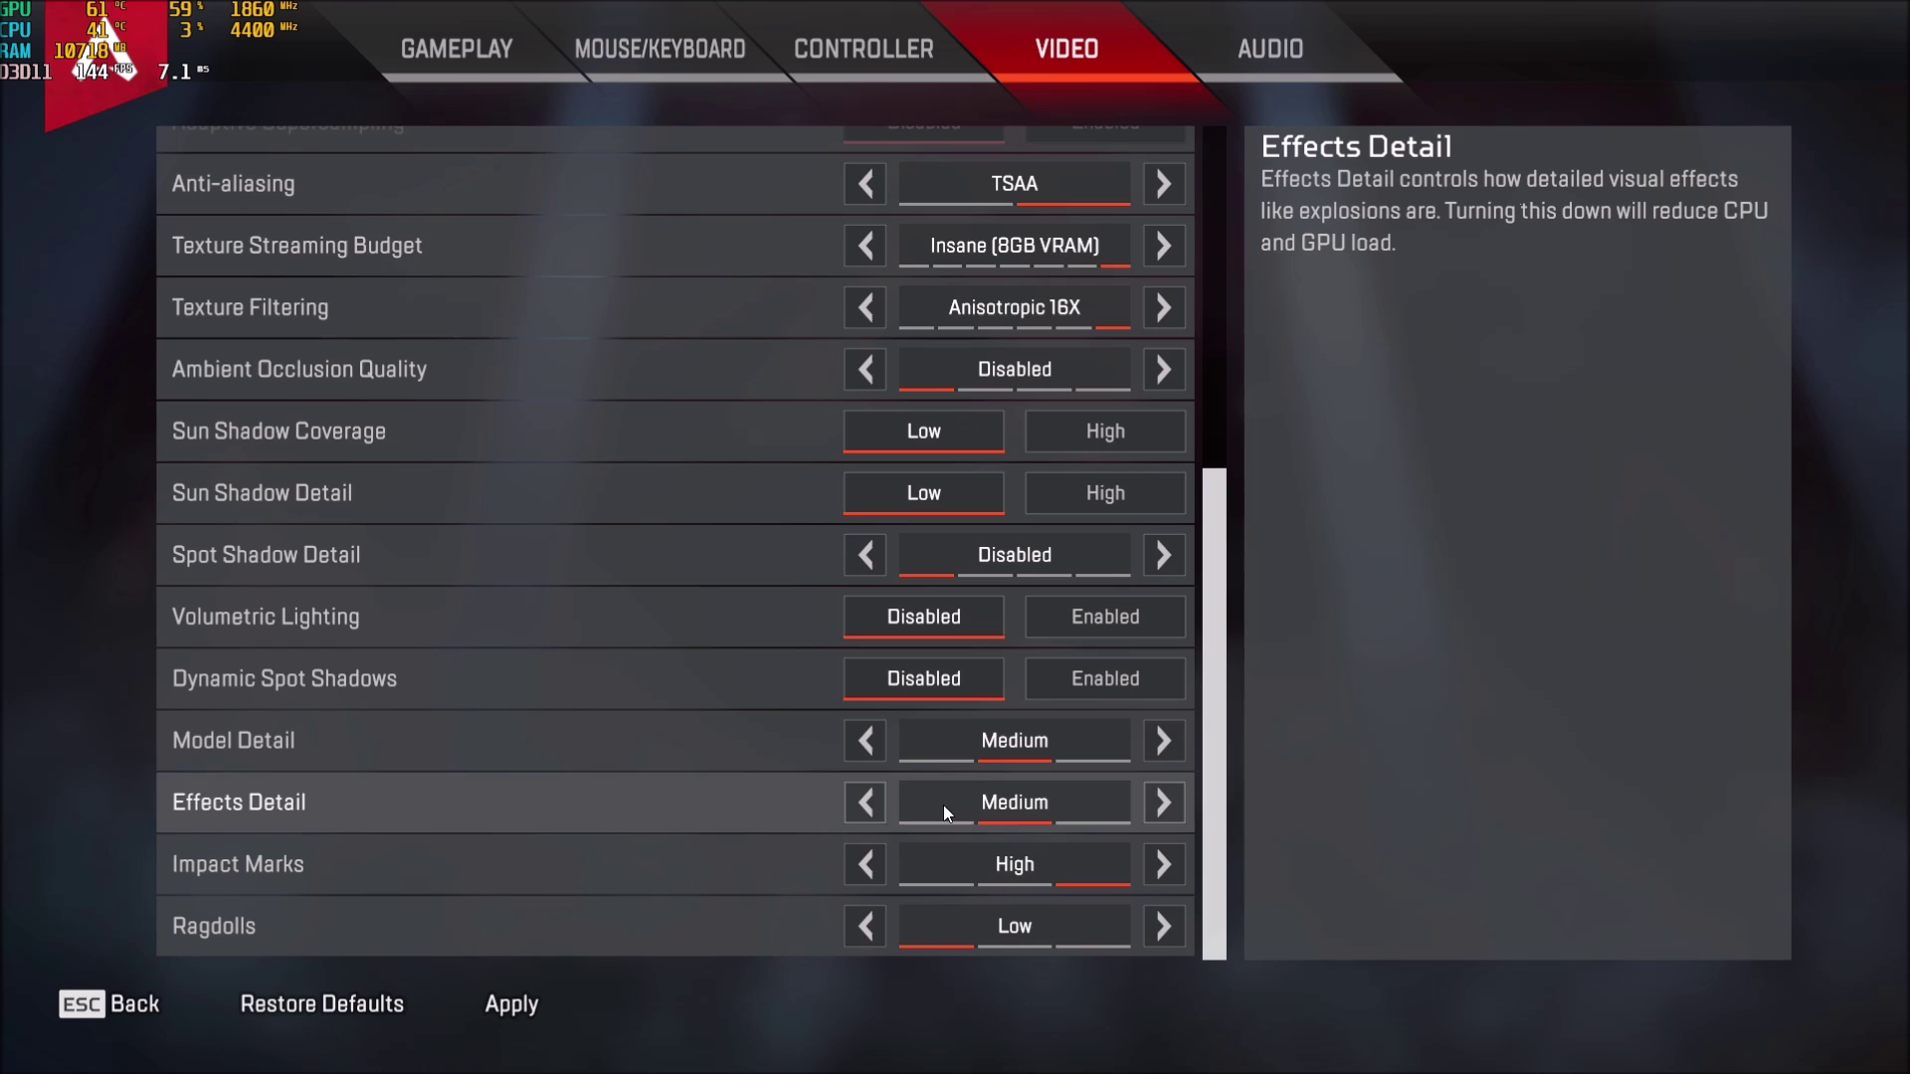
{"action": "left_click", "coordinate": [1162, 803]}
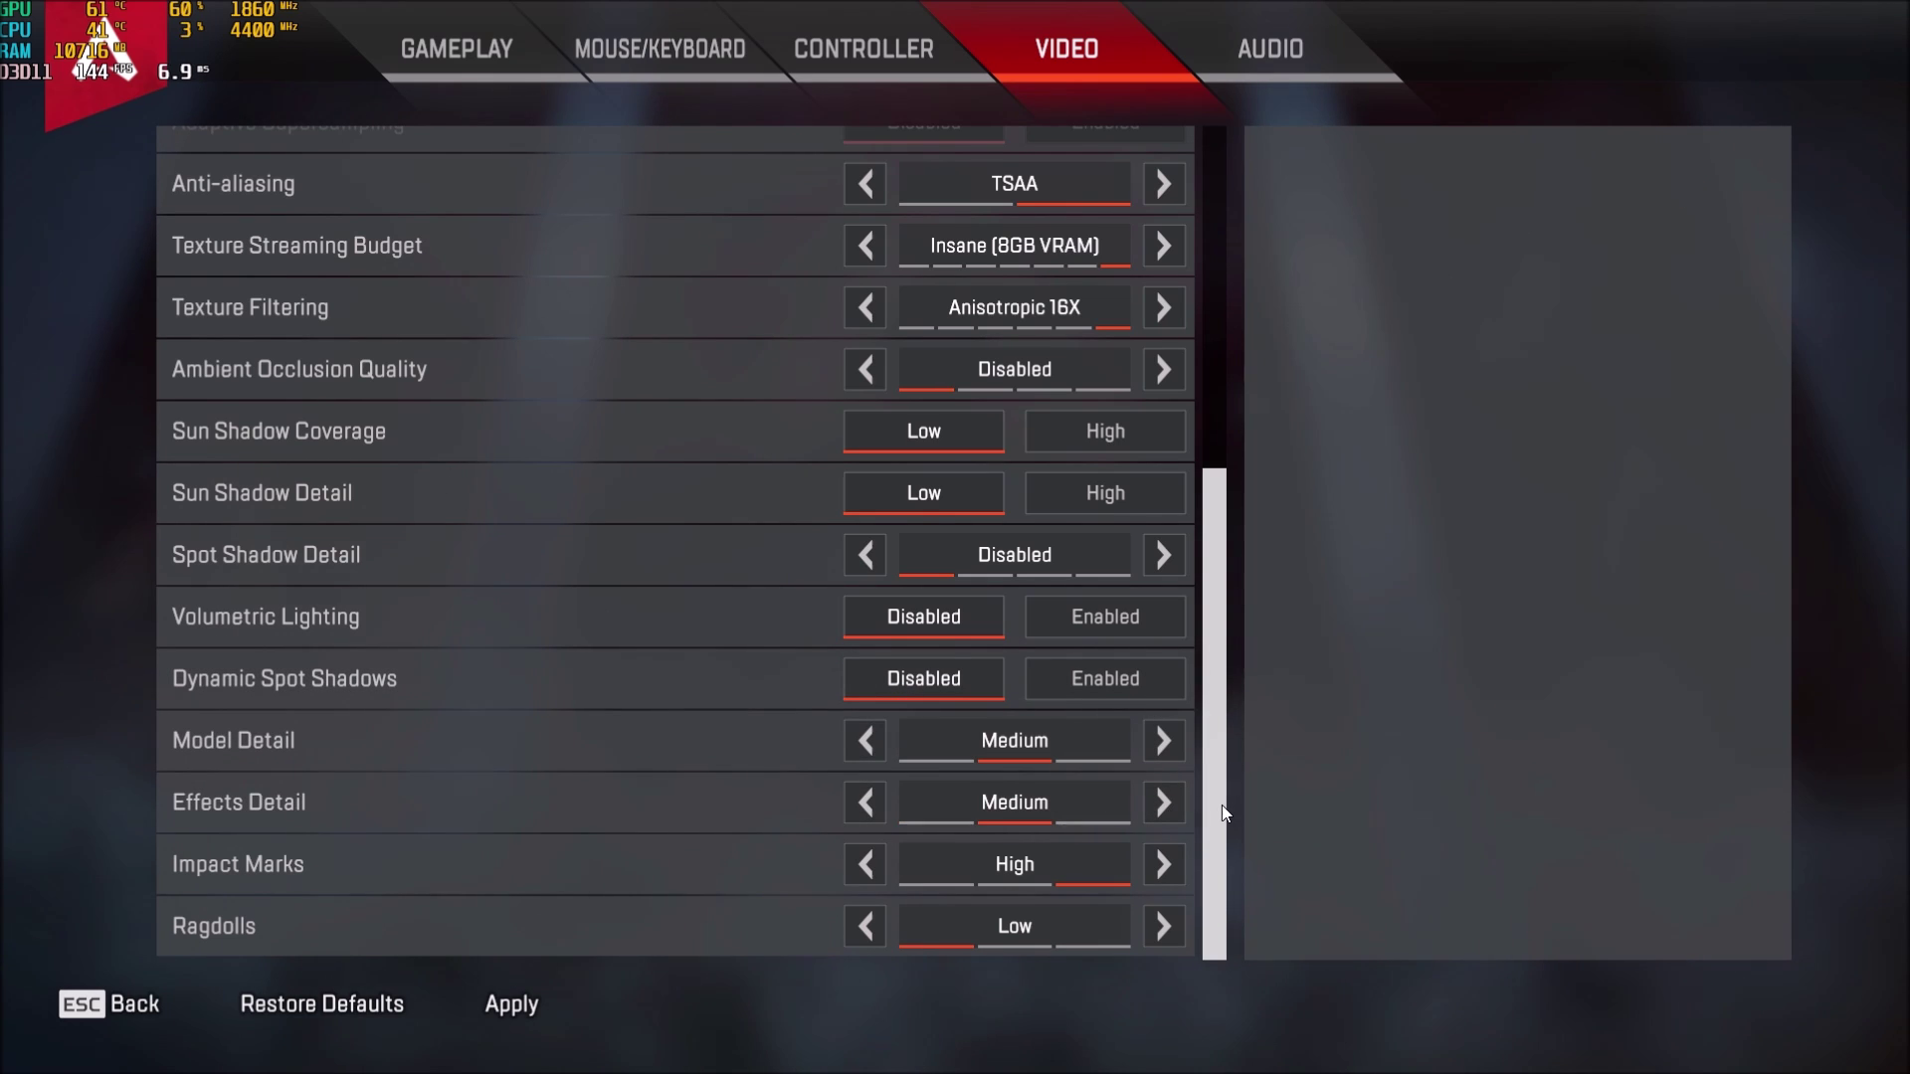
{"action": "left_click", "coordinate": [1160, 799]}
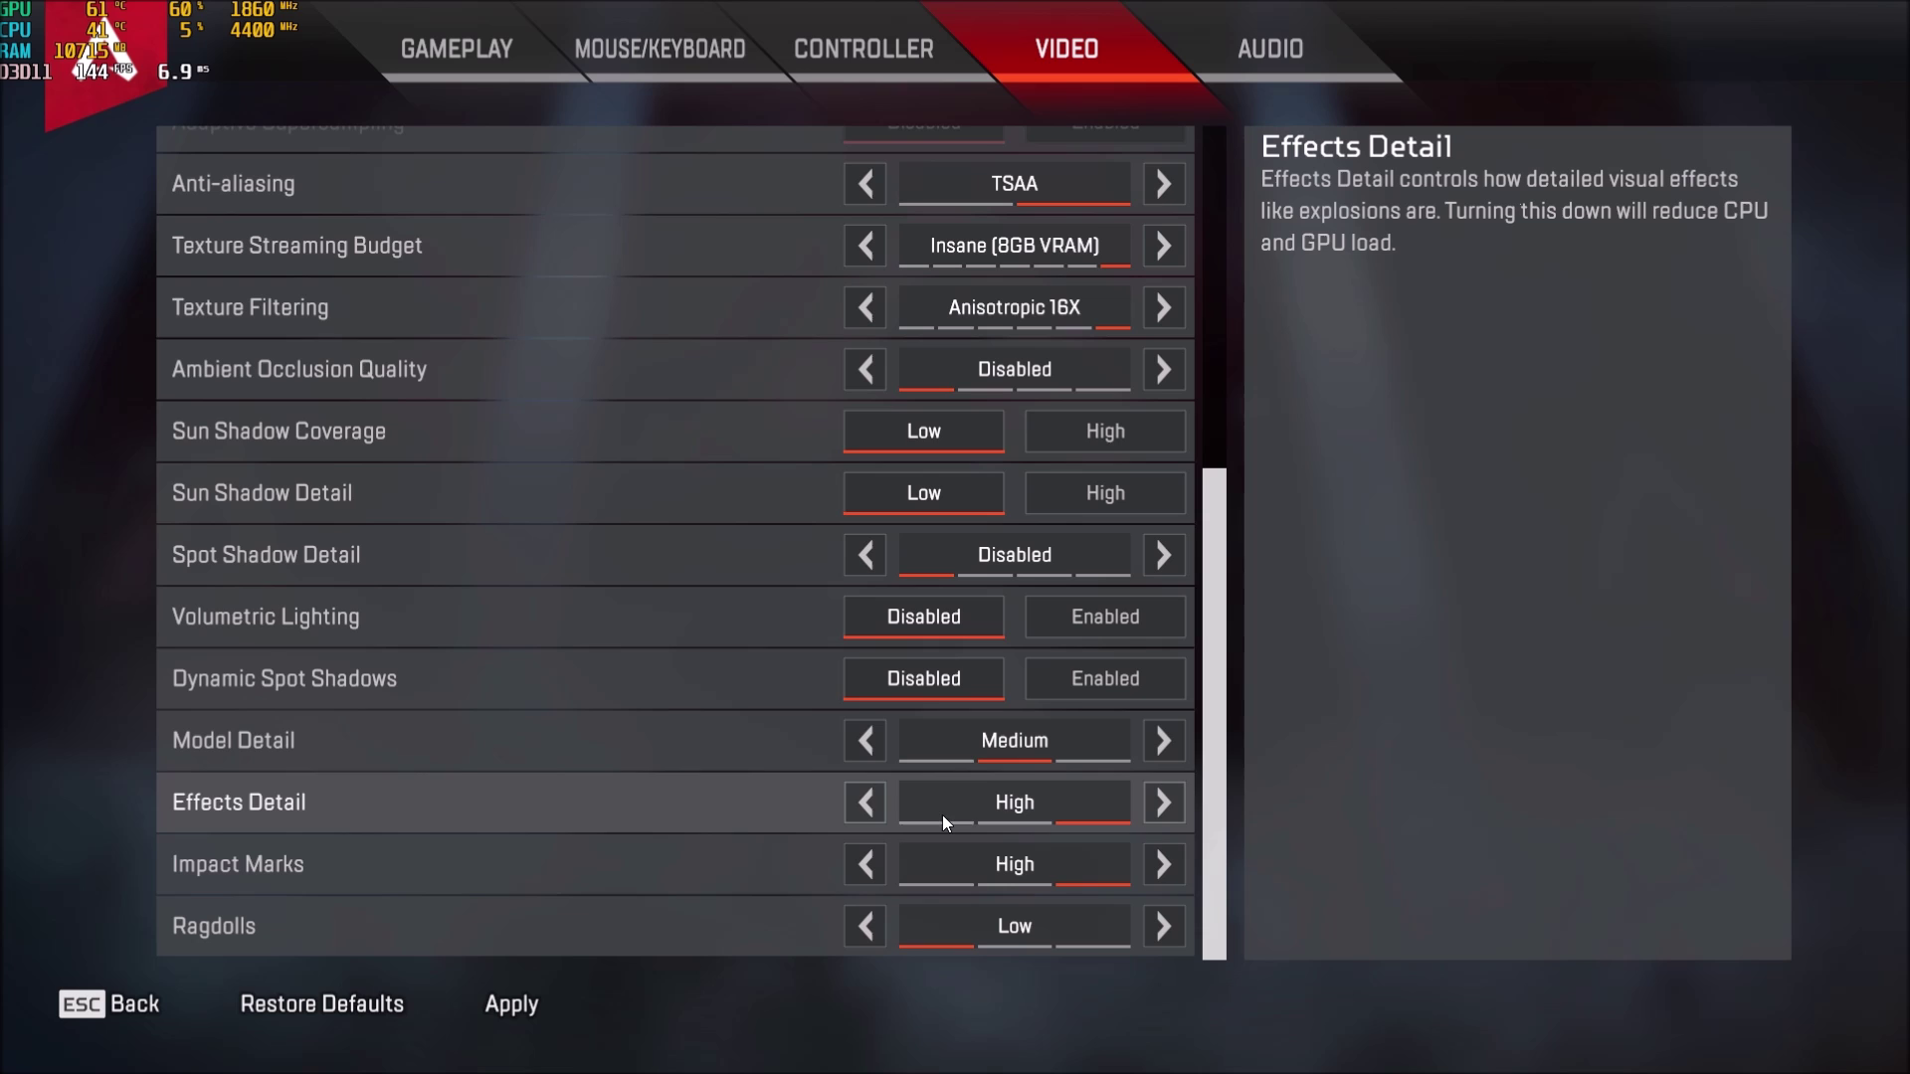
{"action": "left_click", "coordinate": [959, 809]}
{"action": "left_click", "coordinate": [865, 802]}
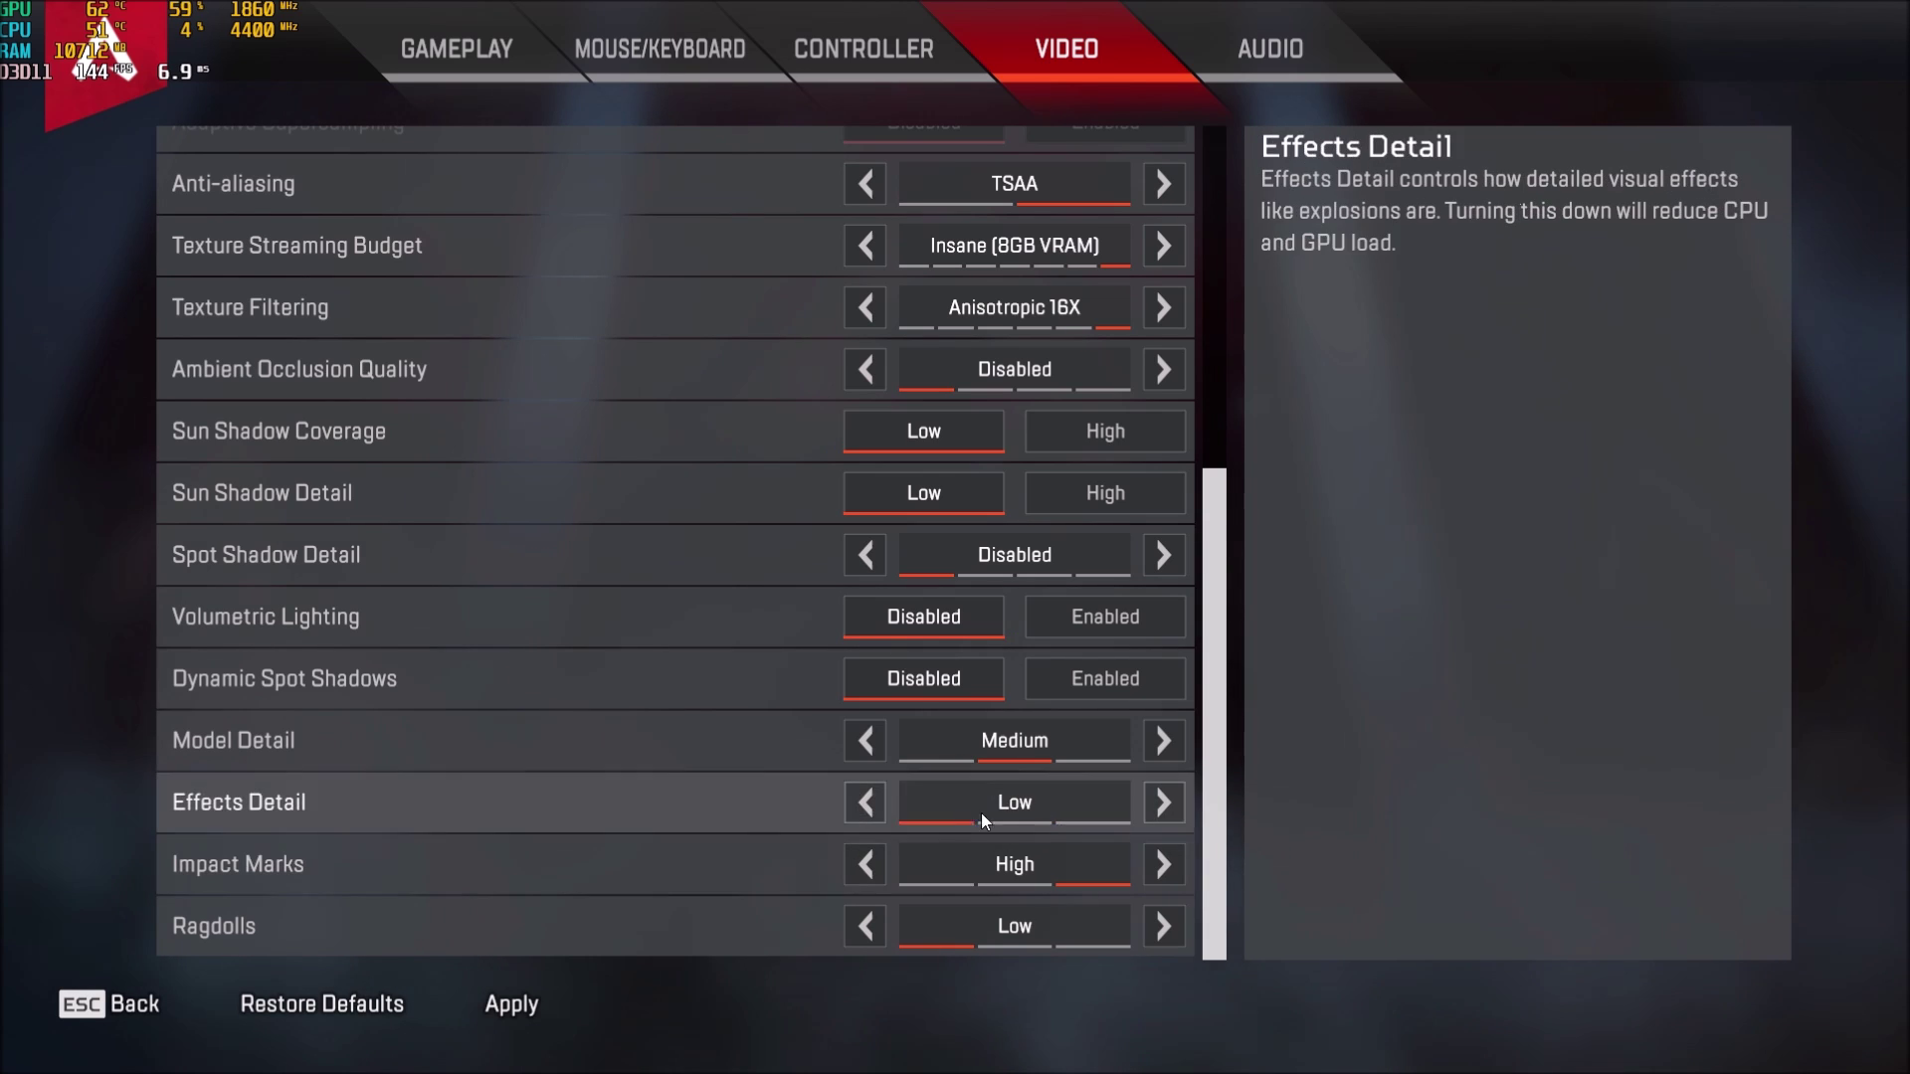
{"action": "left_click", "coordinate": [1164, 802]}
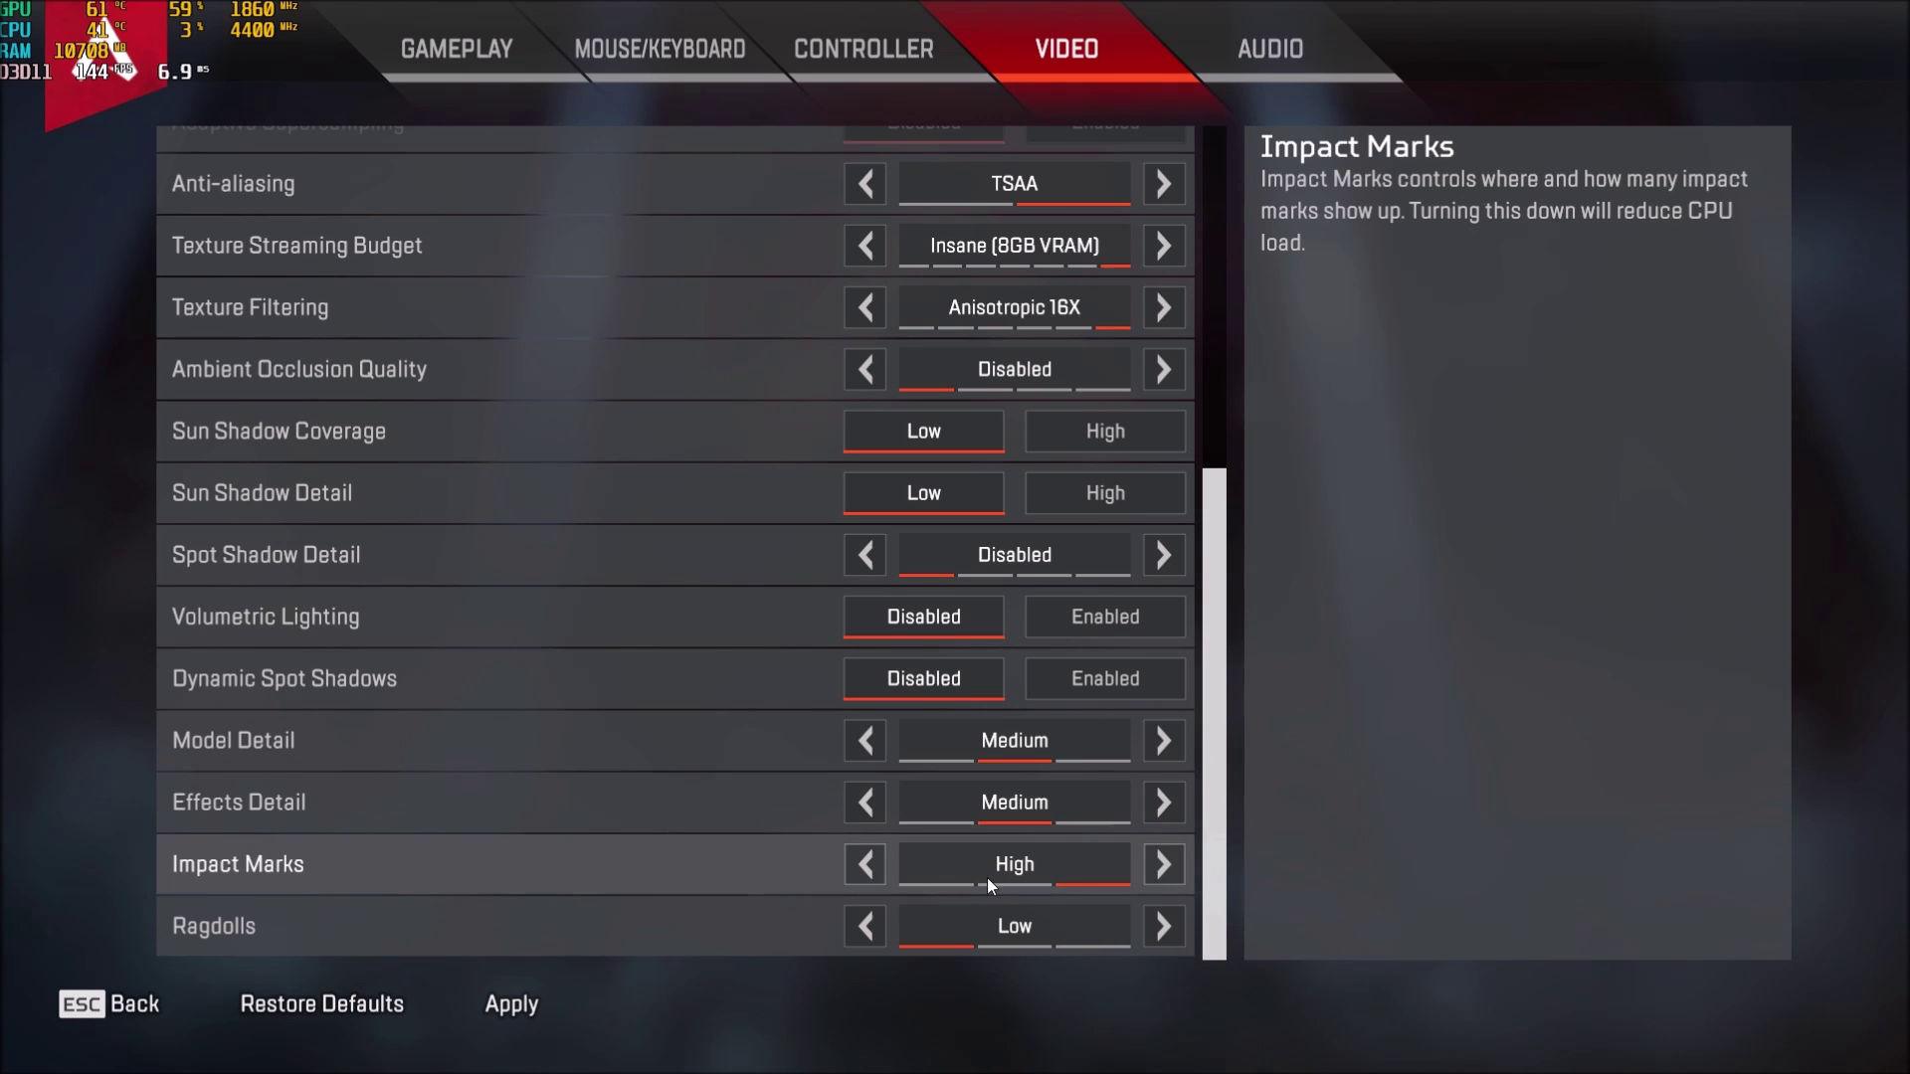
Set Impact Marks to Low after trying Disabled, and try a higher Ragdolls level before returning it to Low
{"action": "left_click", "coordinate": [865, 864]}
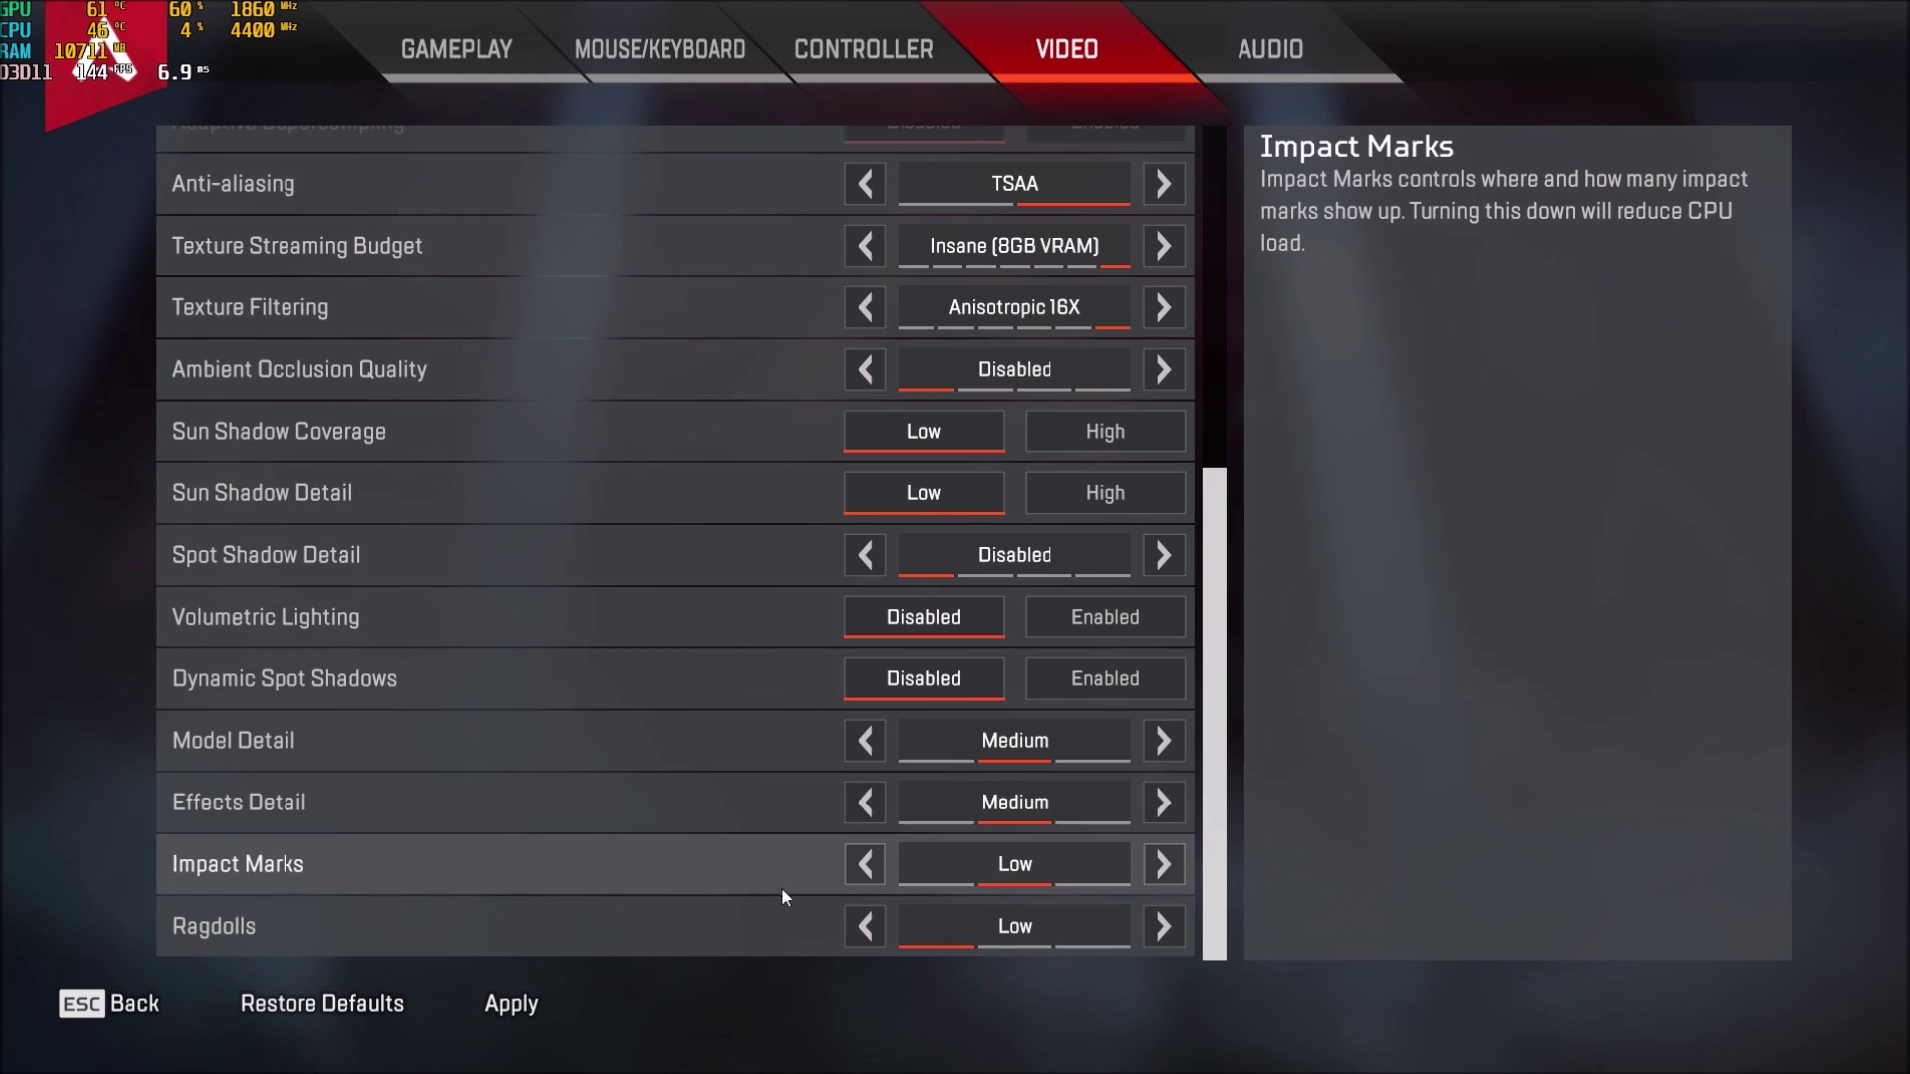
{"action": "left_click", "coordinate": [866, 865]}
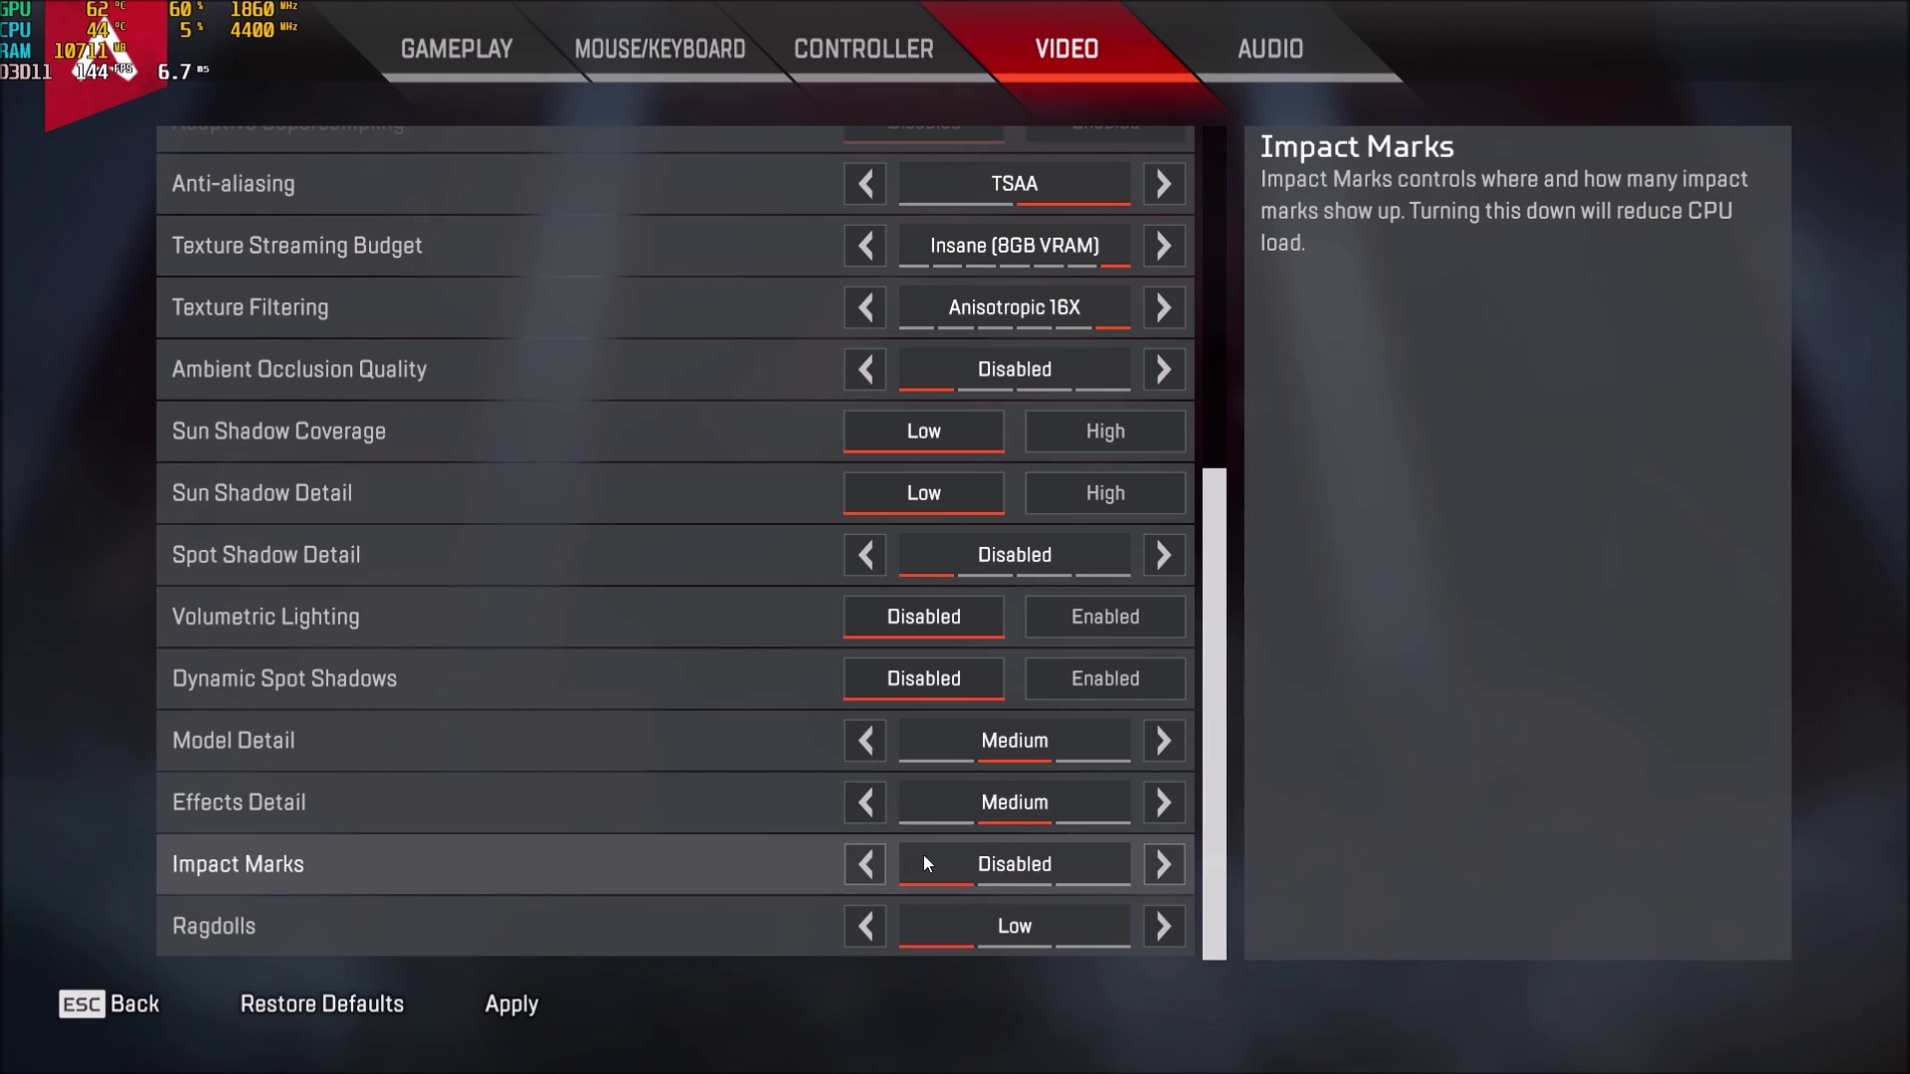
{"action": "left_click", "coordinate": [1162, 865]}
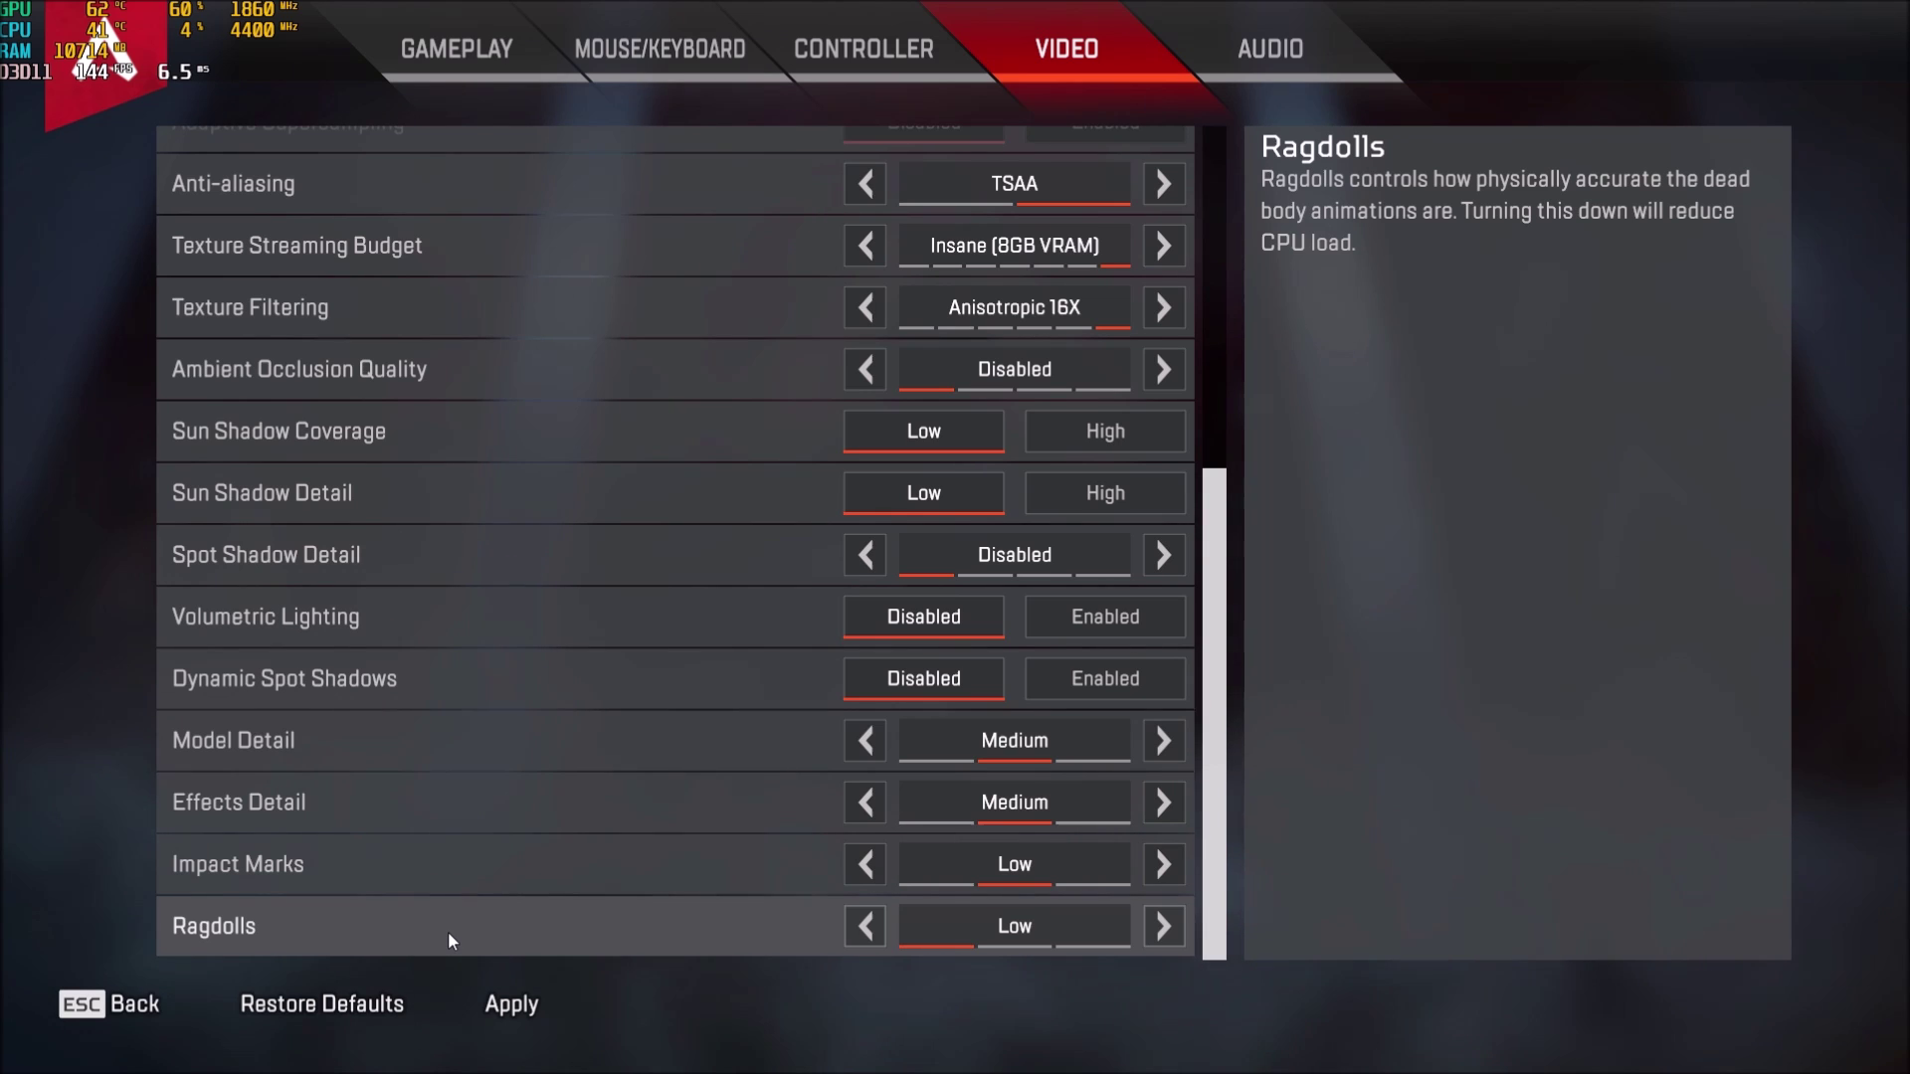
{"action": "left_click", "coordinate": [1162, 927]}
{"action": "left_click", "coordinate": [865, 927]}
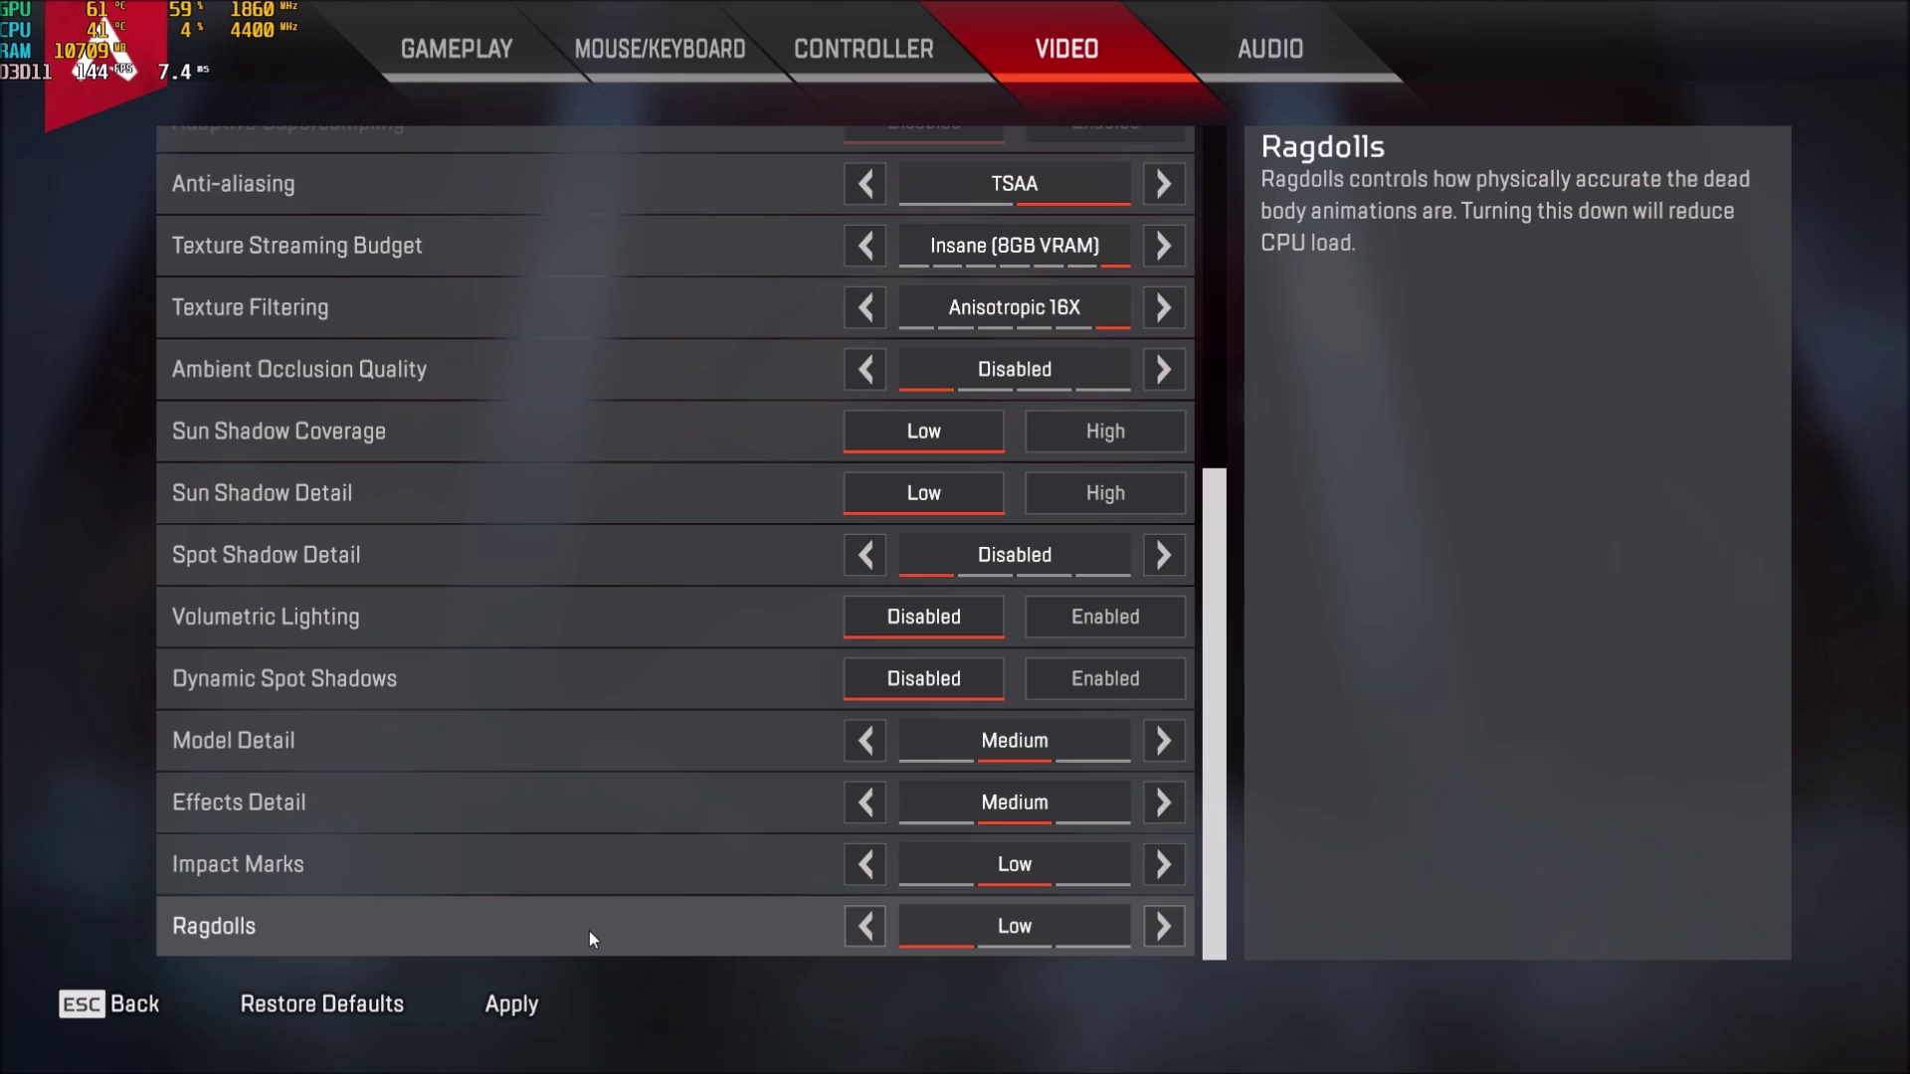